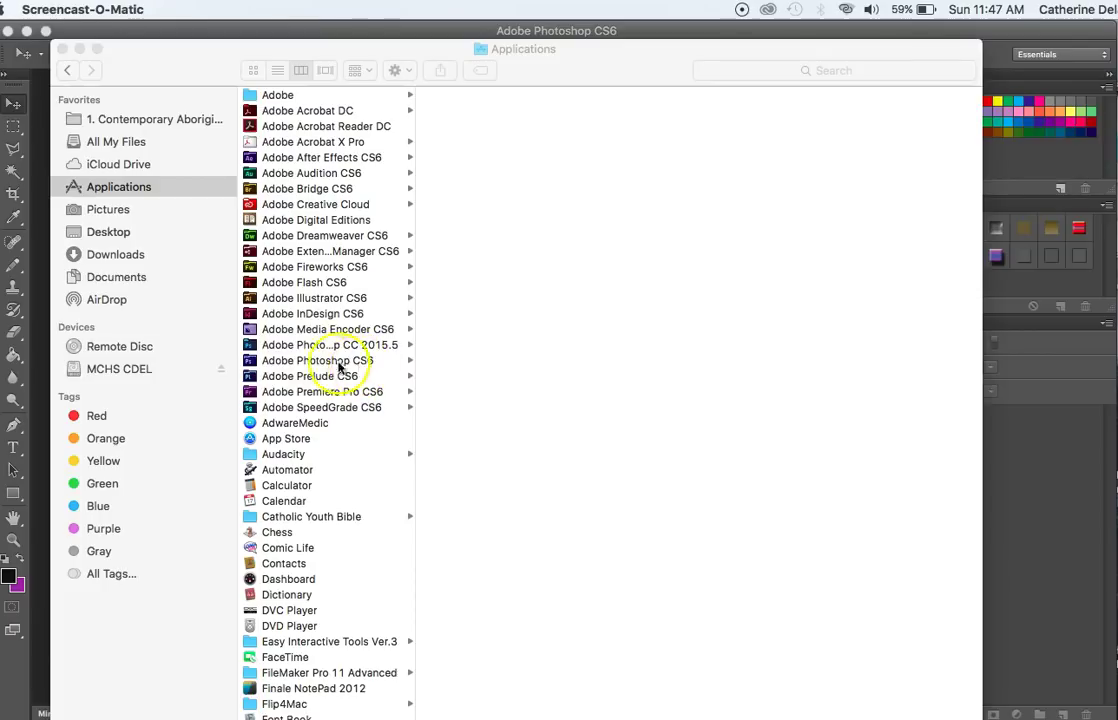
Step: Launch Adobe Photoshop CS6 from its folder in Applications and bring its workspace to the front
left_click(325, 366)
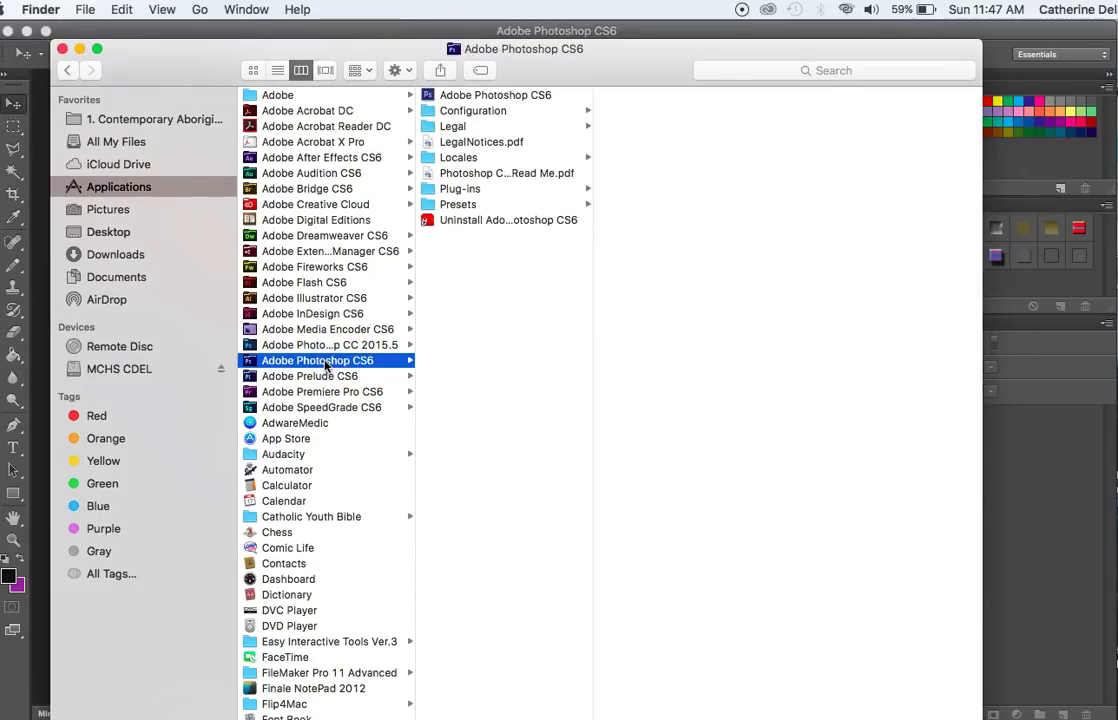
double_click(450, 95)
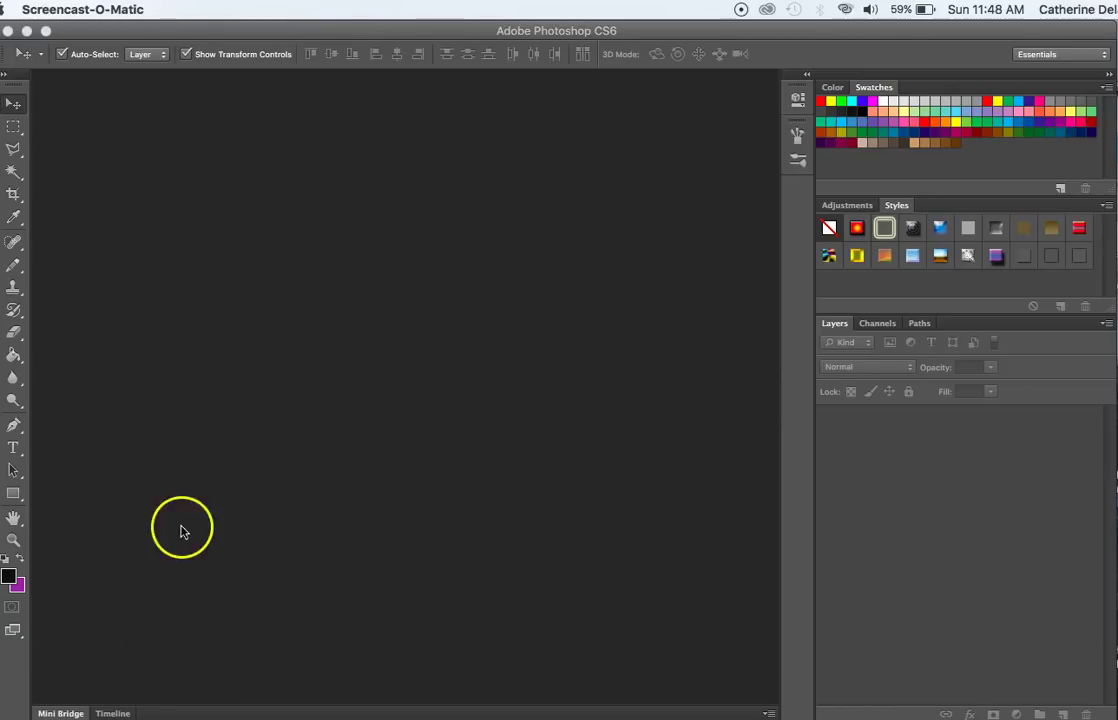
left_click(16, 90)
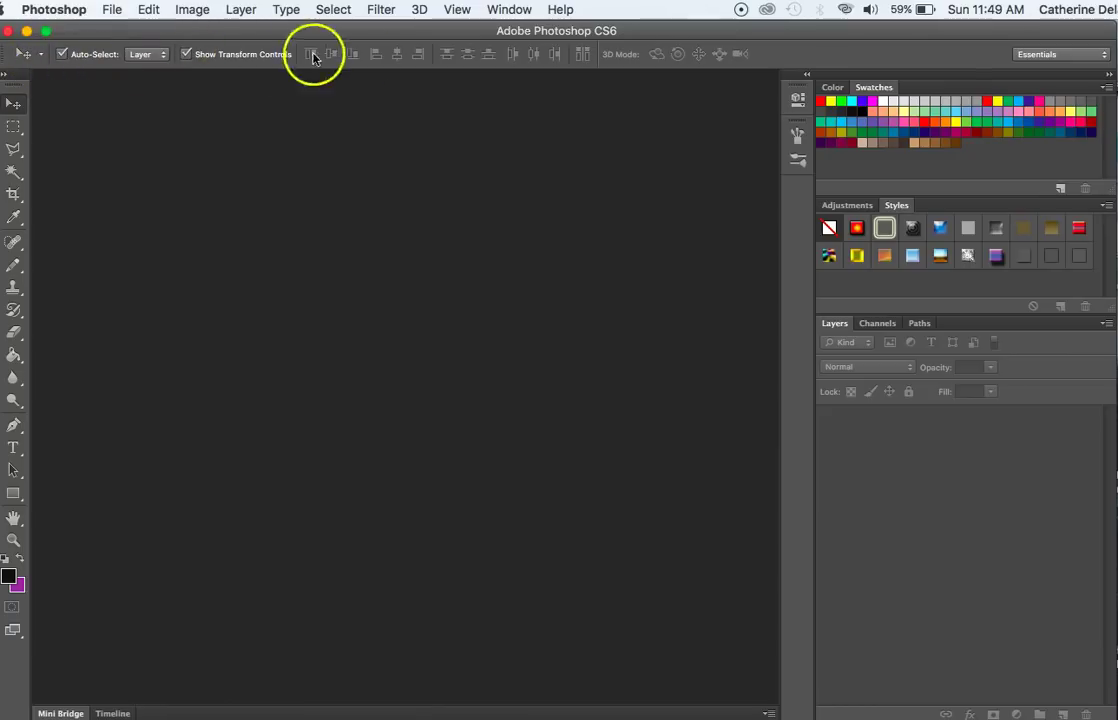
Step: Examine the option settings of the Crop, Magic Wand and Move tools, finishing with the Move tool active
left_click(15, 177)
left_click(15, 193)
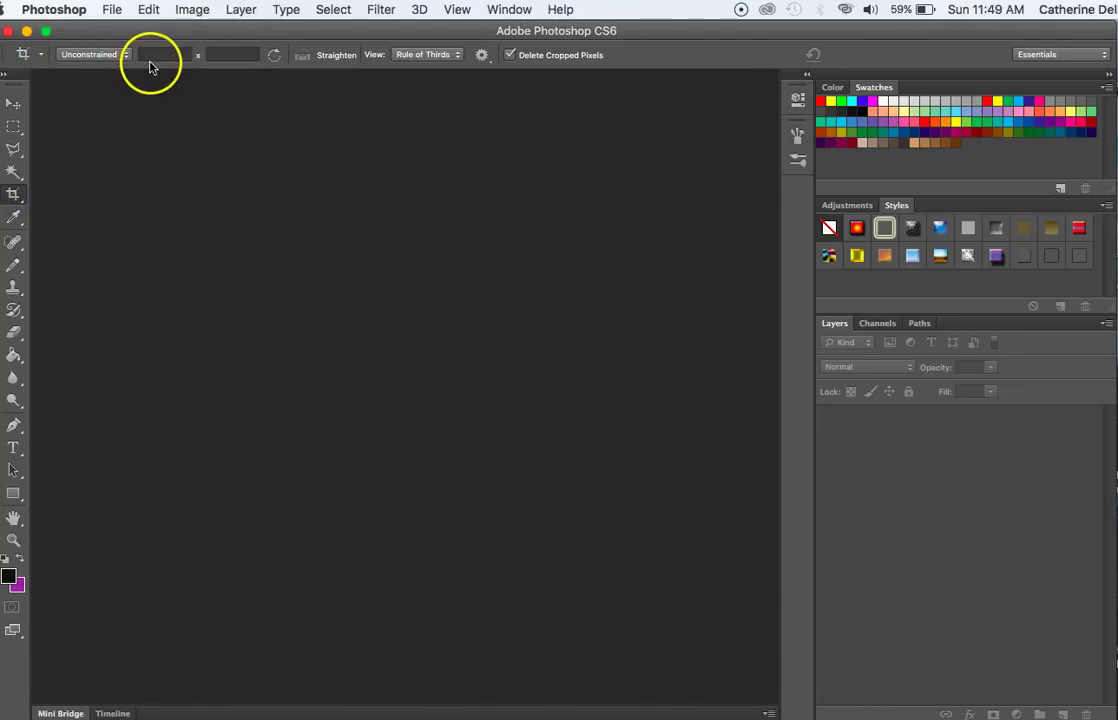
left_click(15, 172)
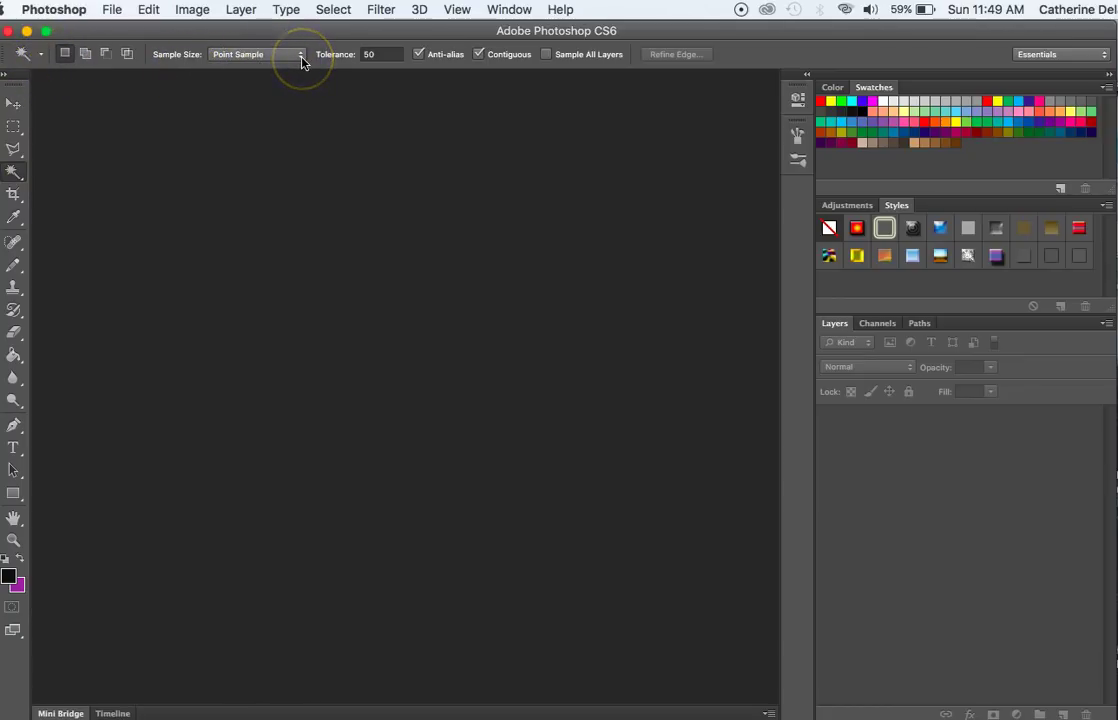
left_click(13, 111)
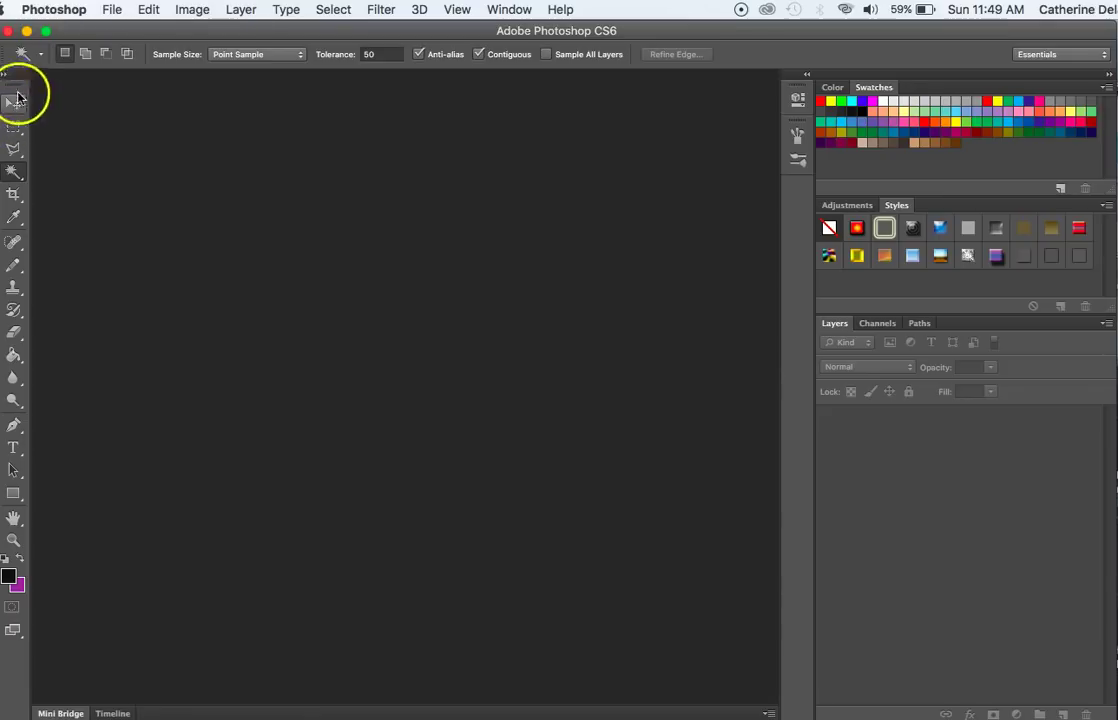
left_click(11, 107)
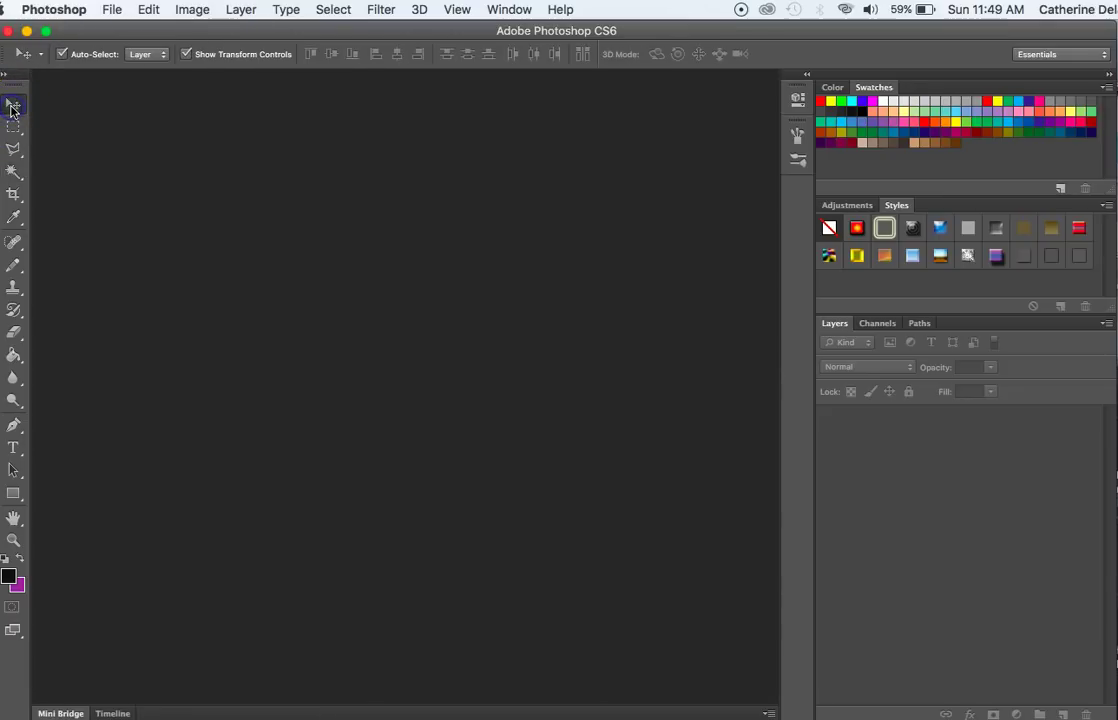
Step: Open Smart student.png from the Photoshop instructions folder
left_click(111, 10)
left_click(117, 52)
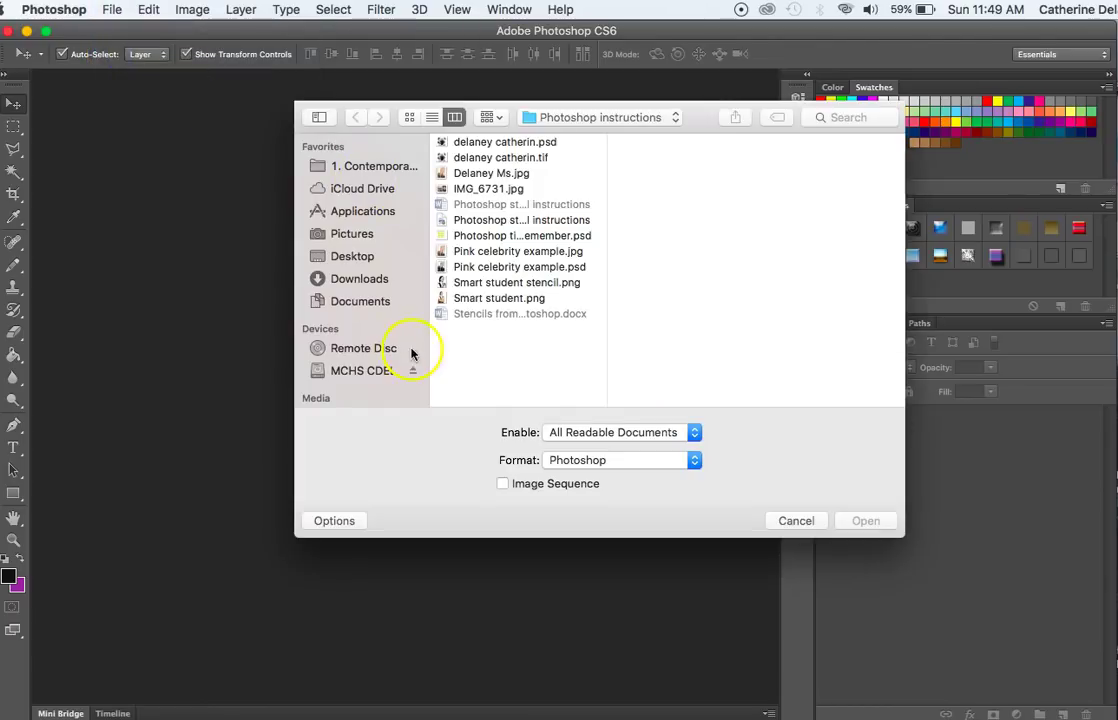
left_click(485, 298)
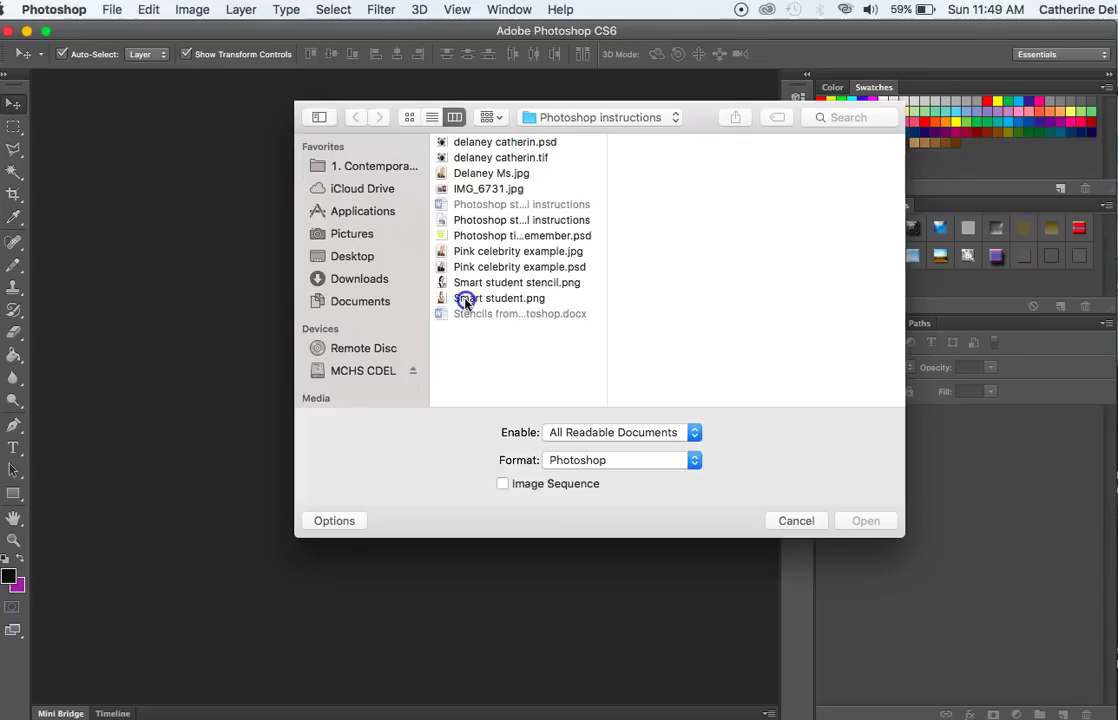
left_click(851, 522)
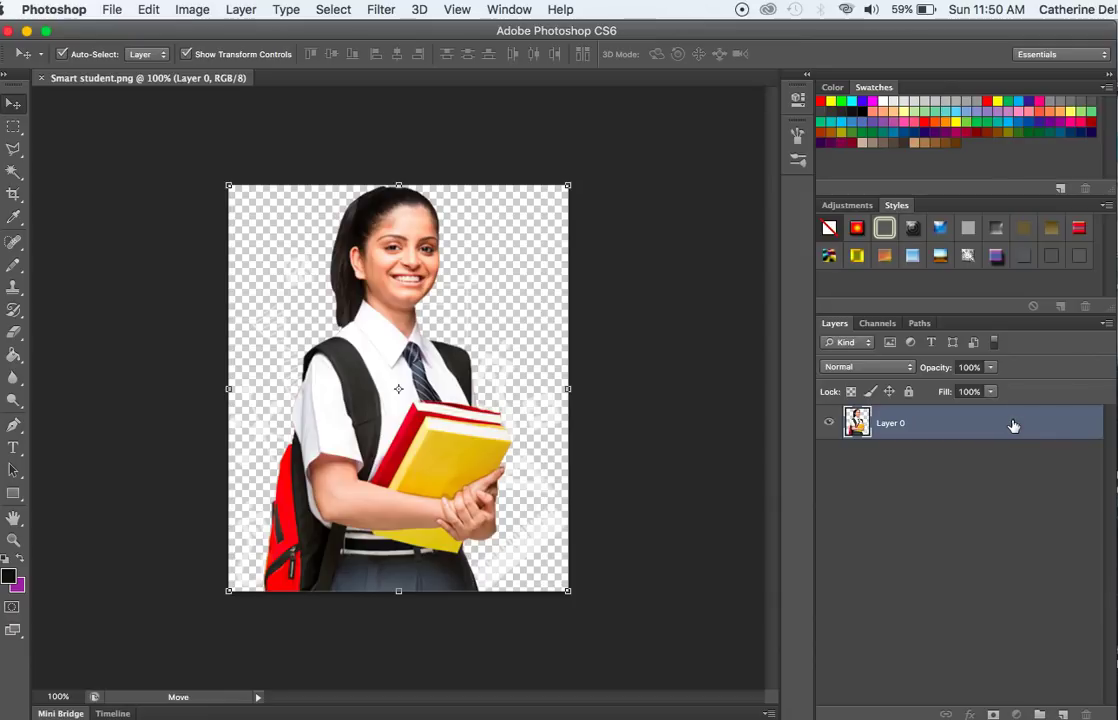
Step: Duplicate Layer 0 and rename the copy "working layer"
left_click_drag(1029, 414, 1066, 708)
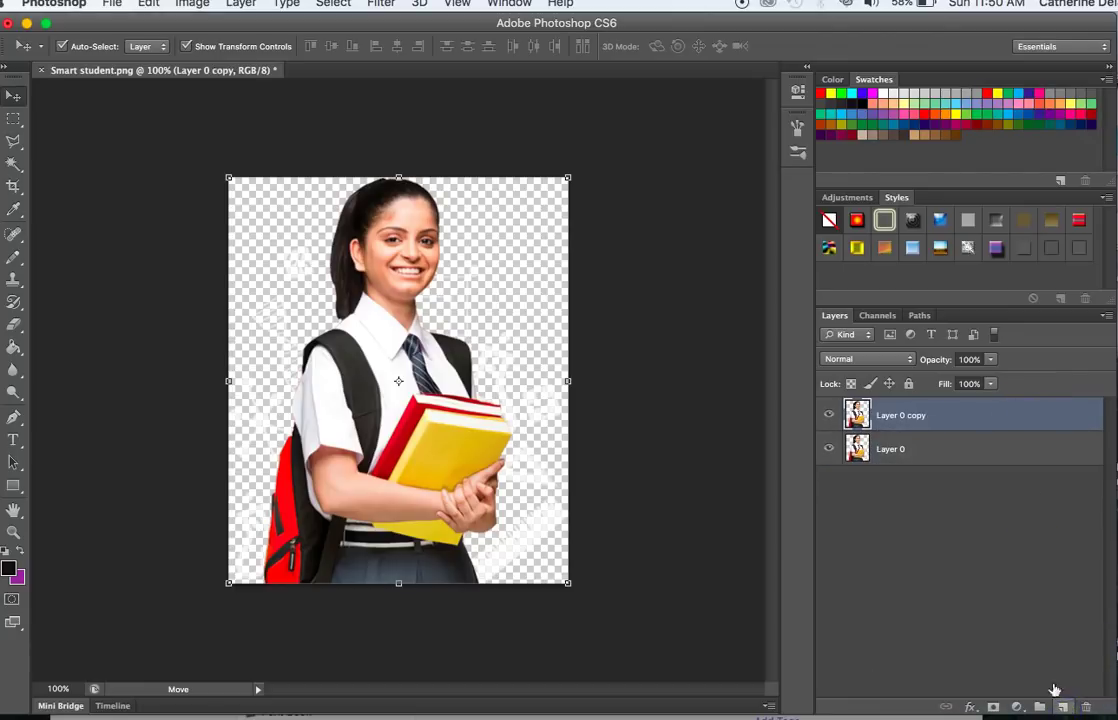
left_click(914, 416)
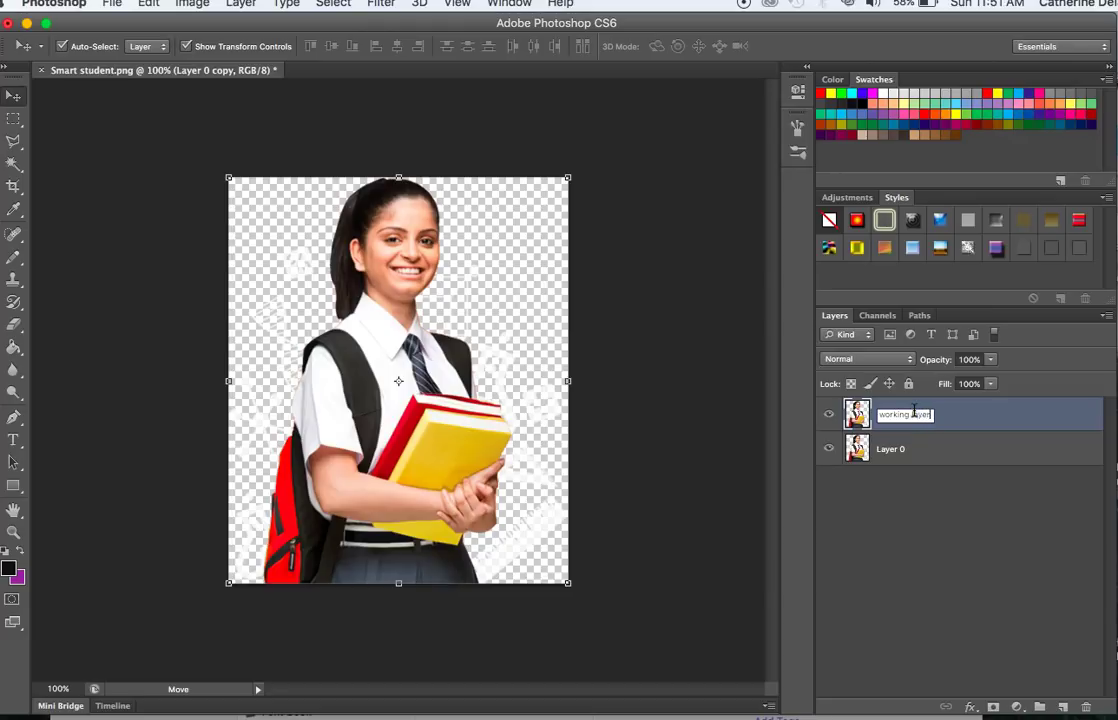
left_click(988, 593)
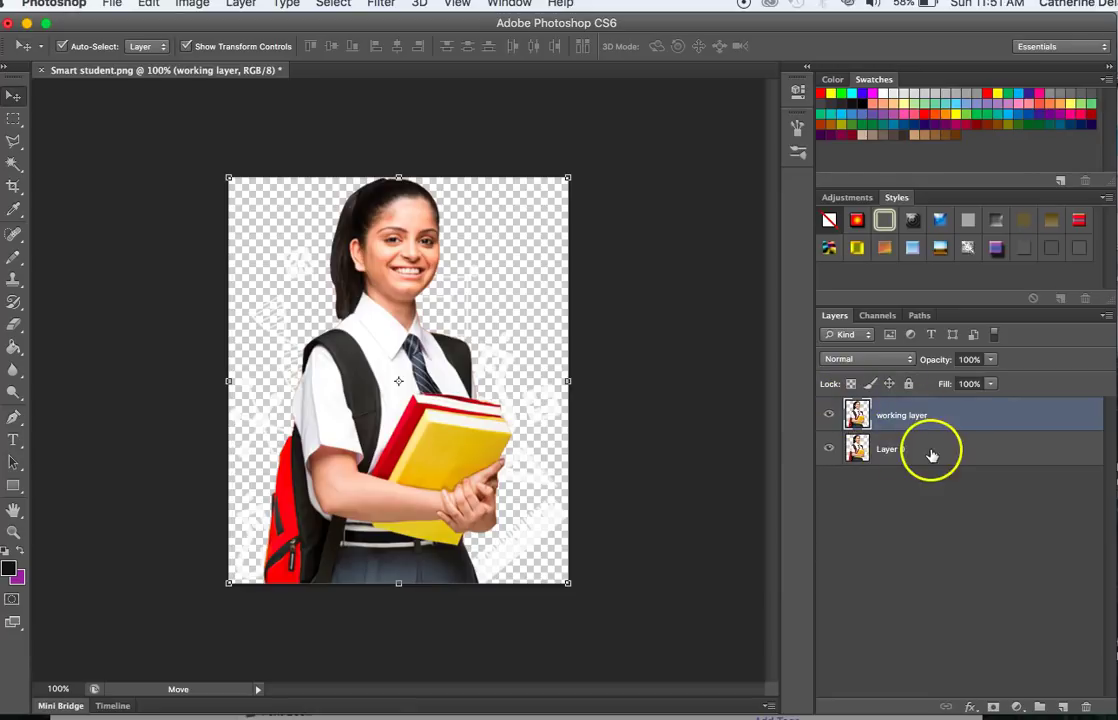
Step: Hide the working layer and Layer 0, then show both again to check what each layer contains
left_click(828, 414)
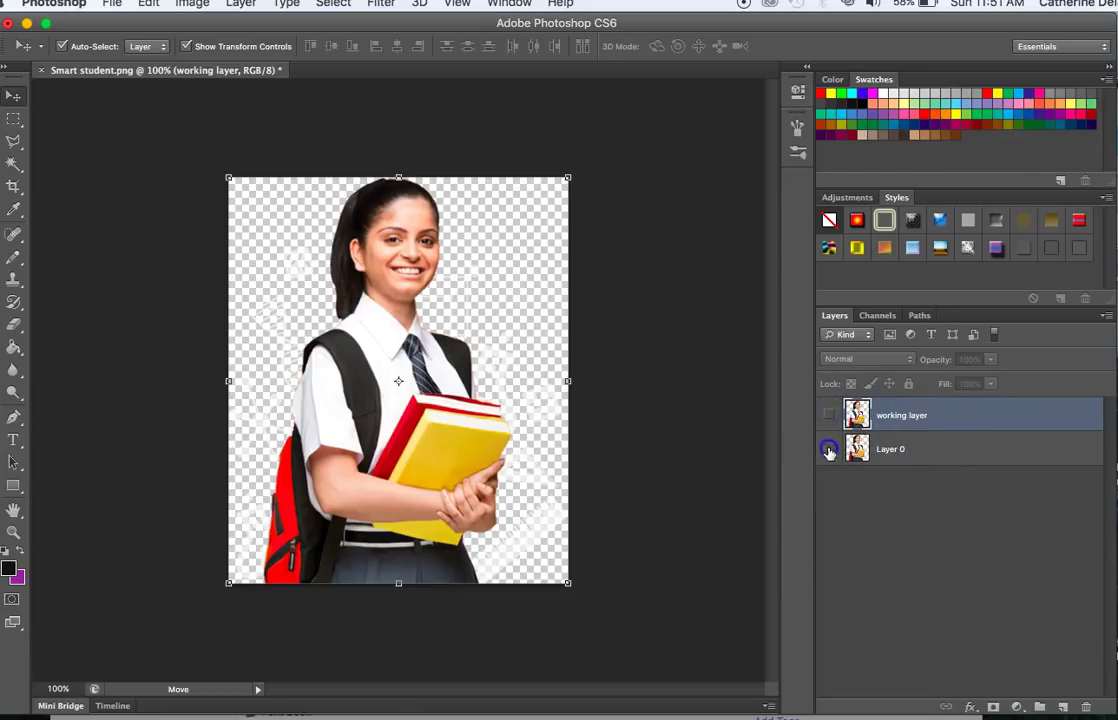
left_click(828, 451)
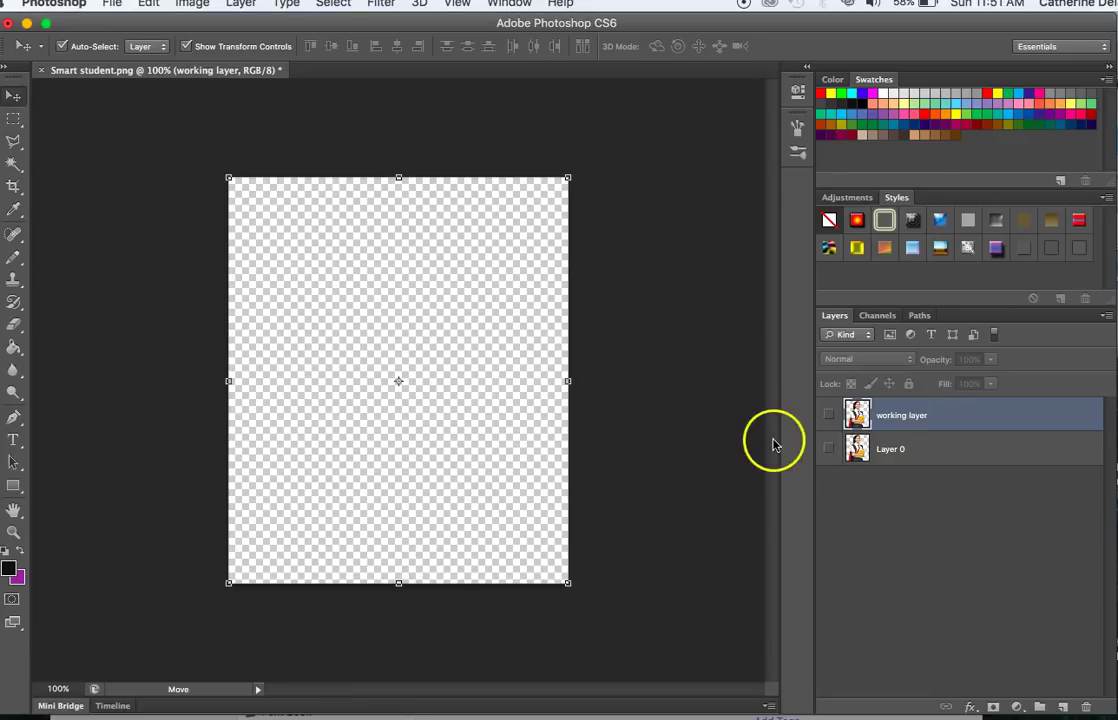
left_click(829, 448)
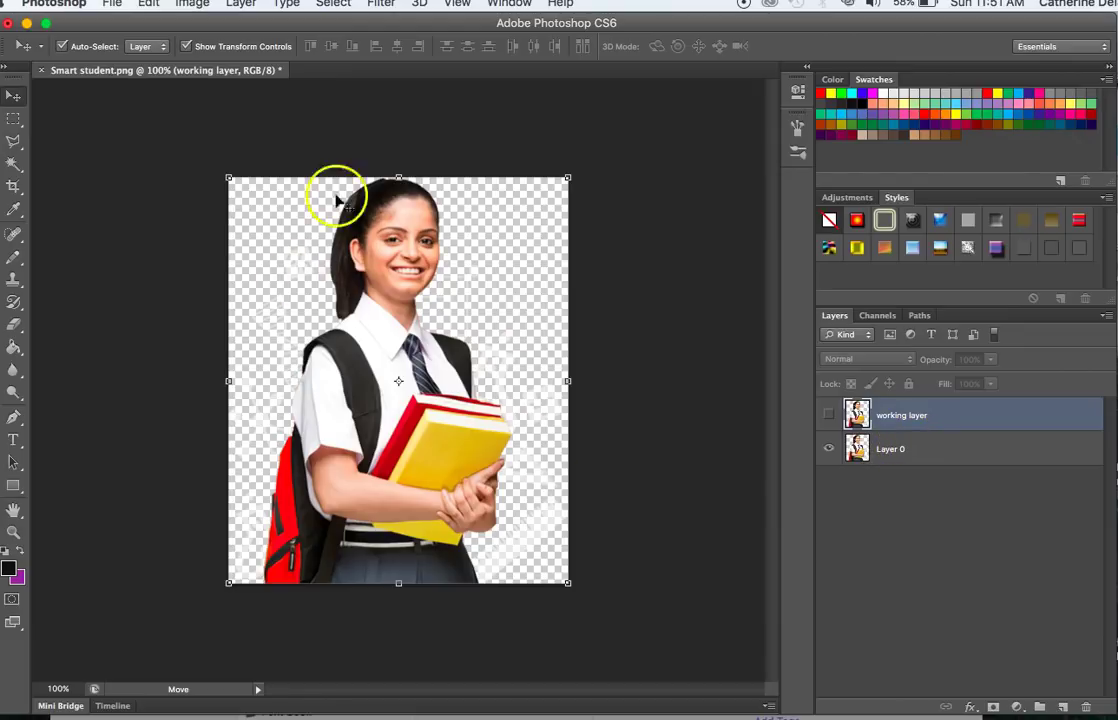
left_click(831, 416)
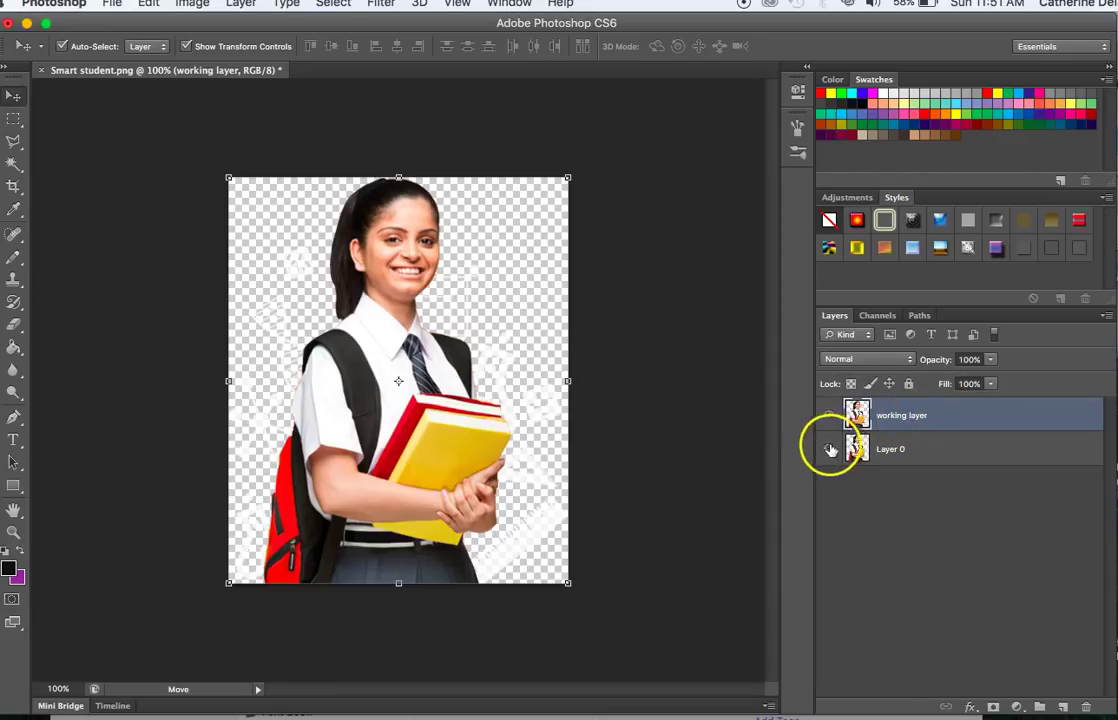
Step: Lock all of Layer 0 and make the working layer the active layer
left_click(950, 449)
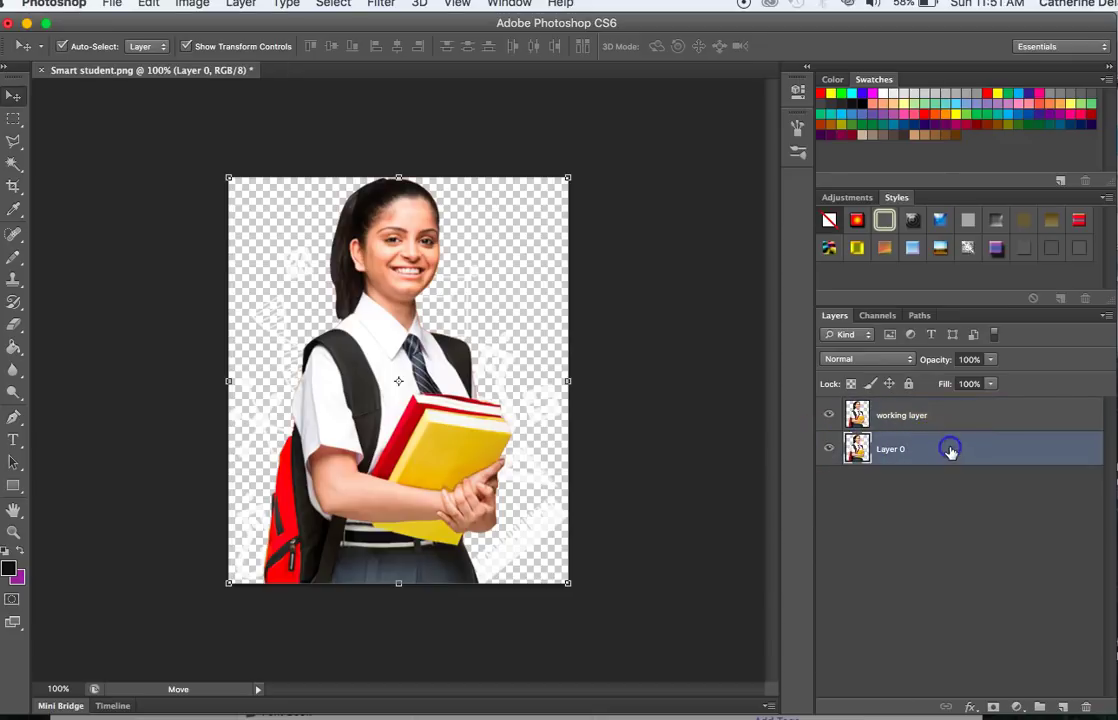
left_click(909, 384)
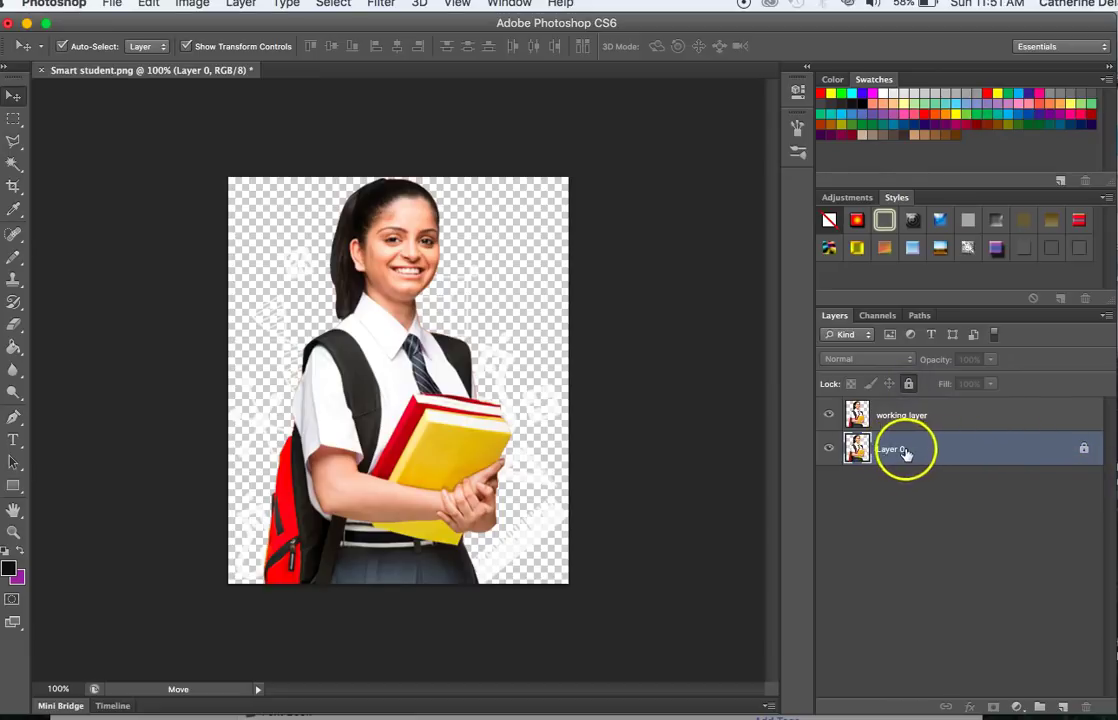
left_click(929, 415)
left_click(858, 425)
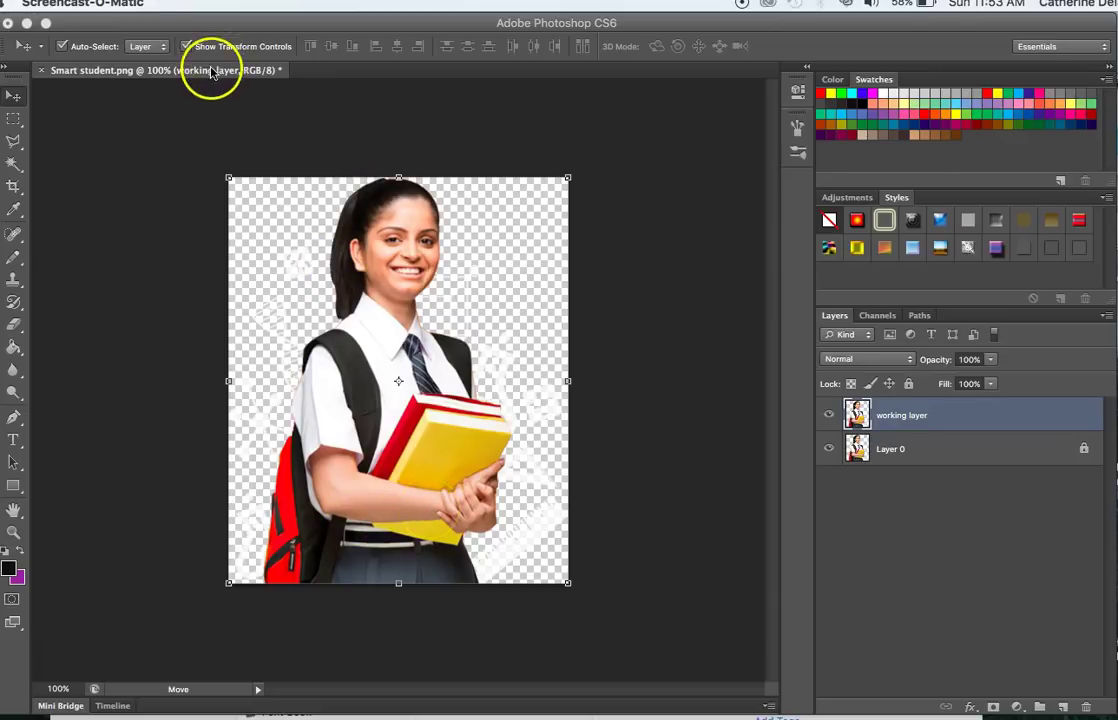
Step: Convert the image mode to Grayscale, merging the layers and discarding the color information
left_click(192, 4)
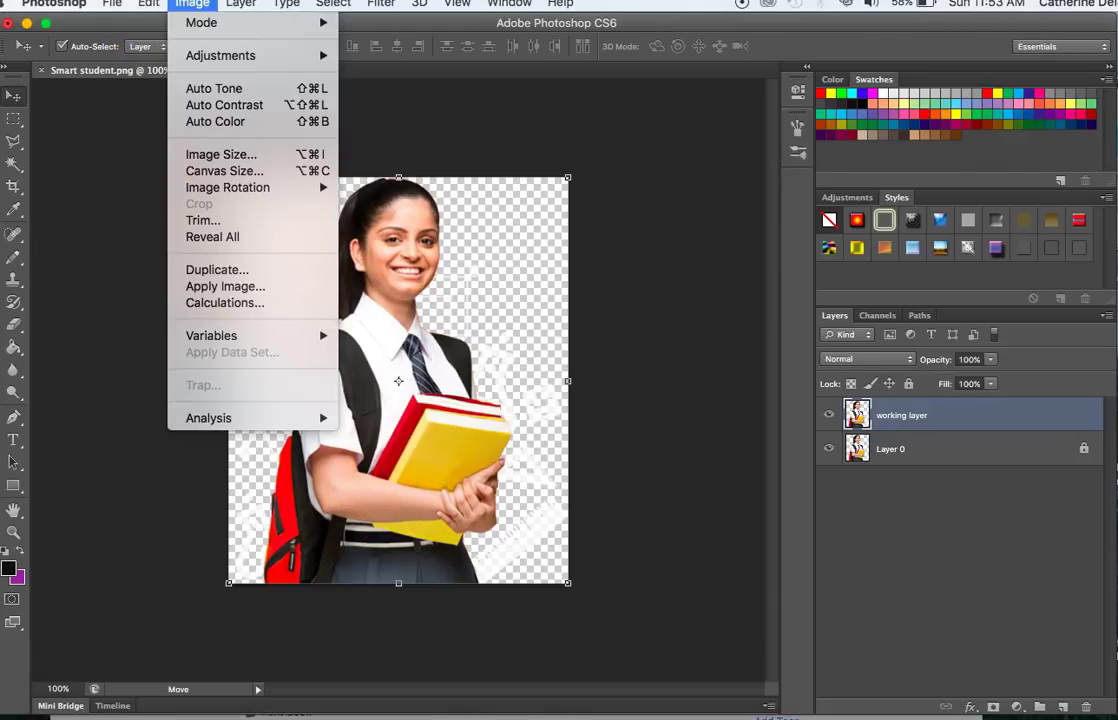
mouse_move(215, 24)
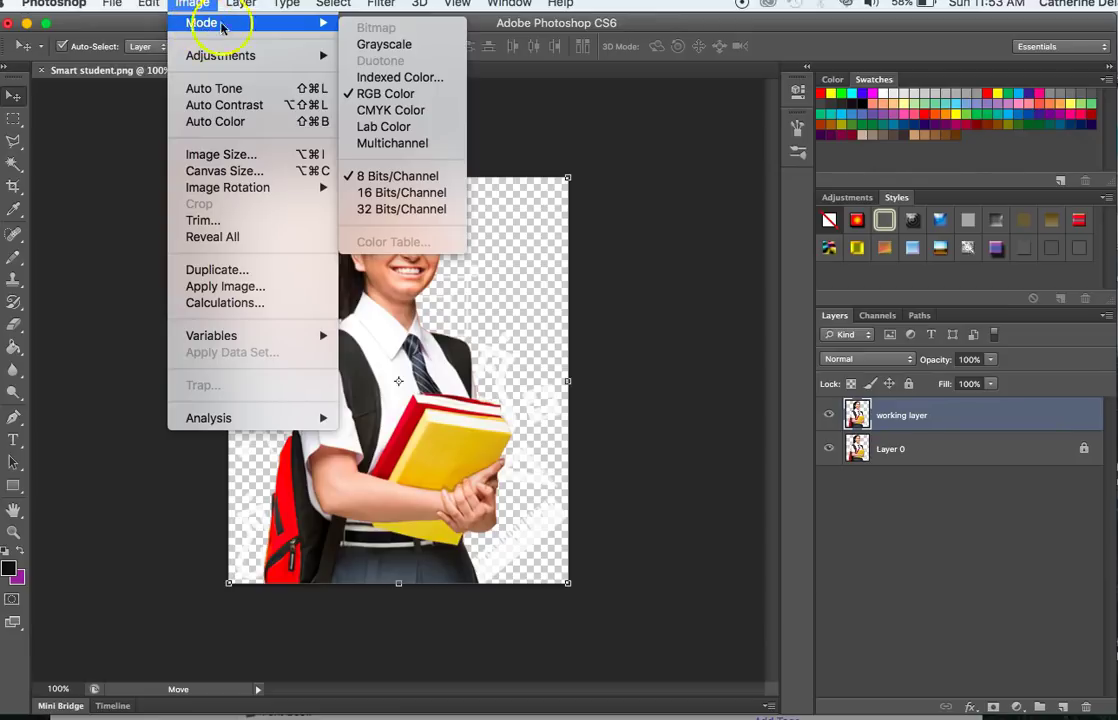
left_click(400, 46)
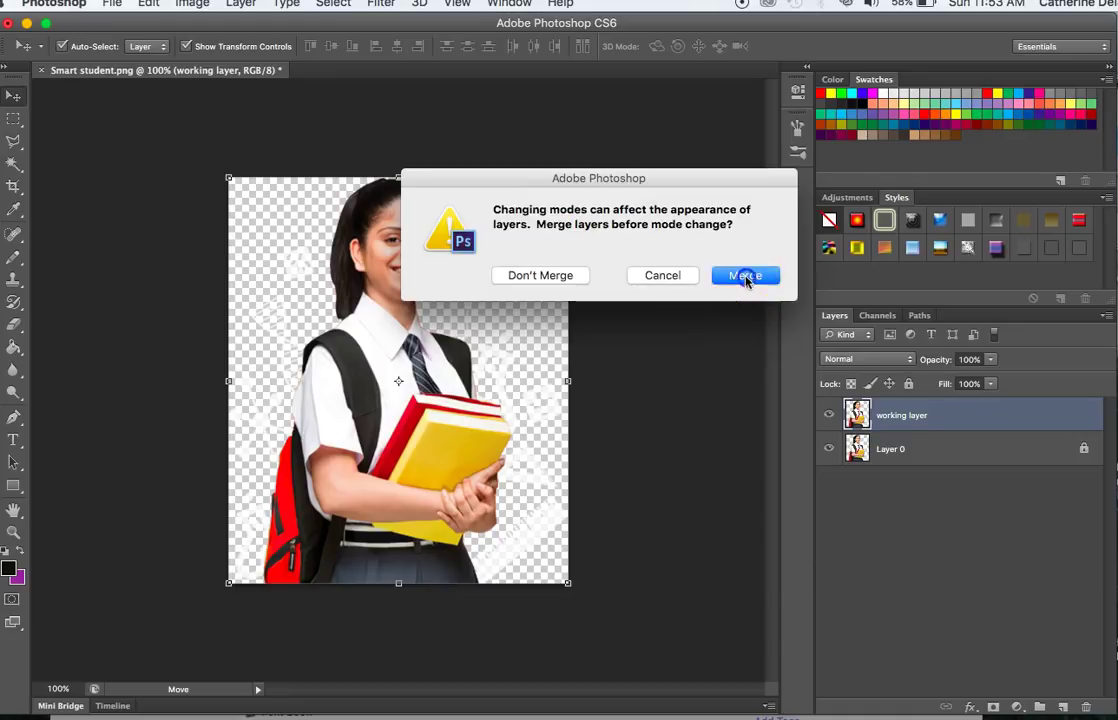
left_click(744, 276)
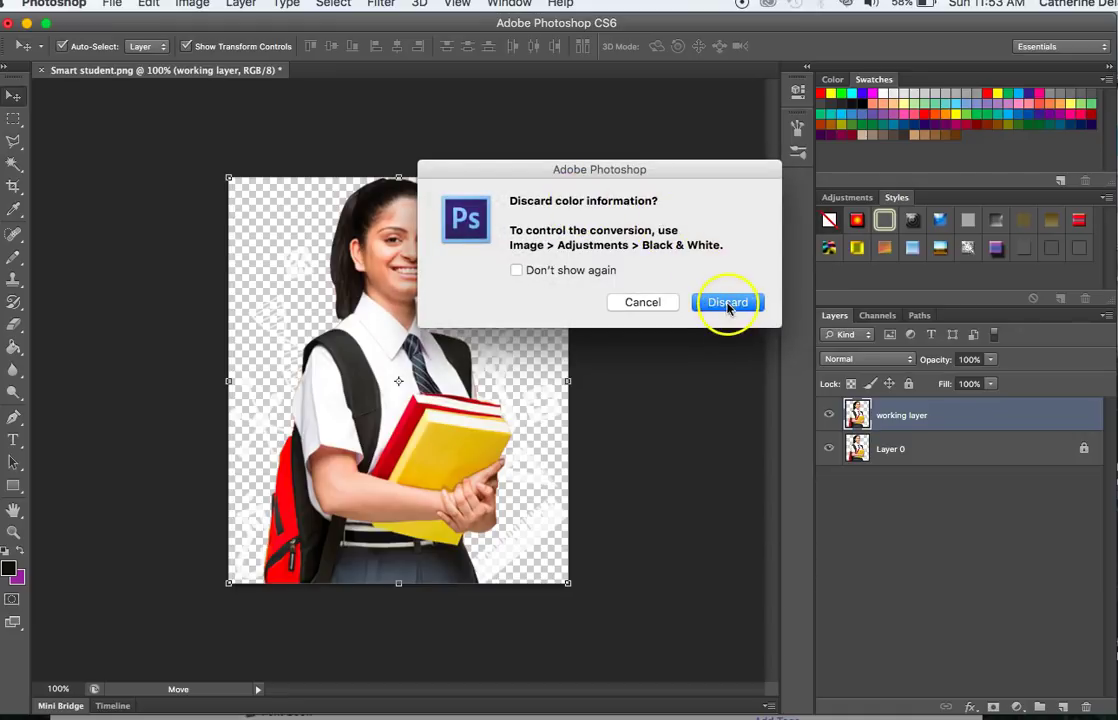
left_click(728, 303)
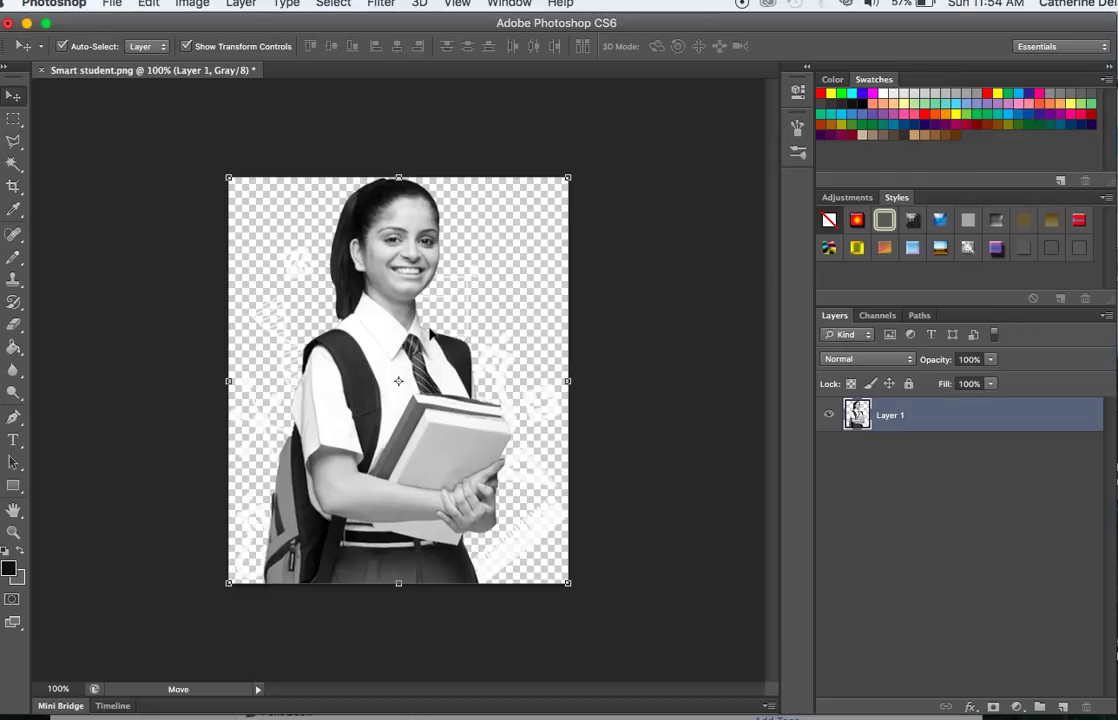
left_click(13, 188)
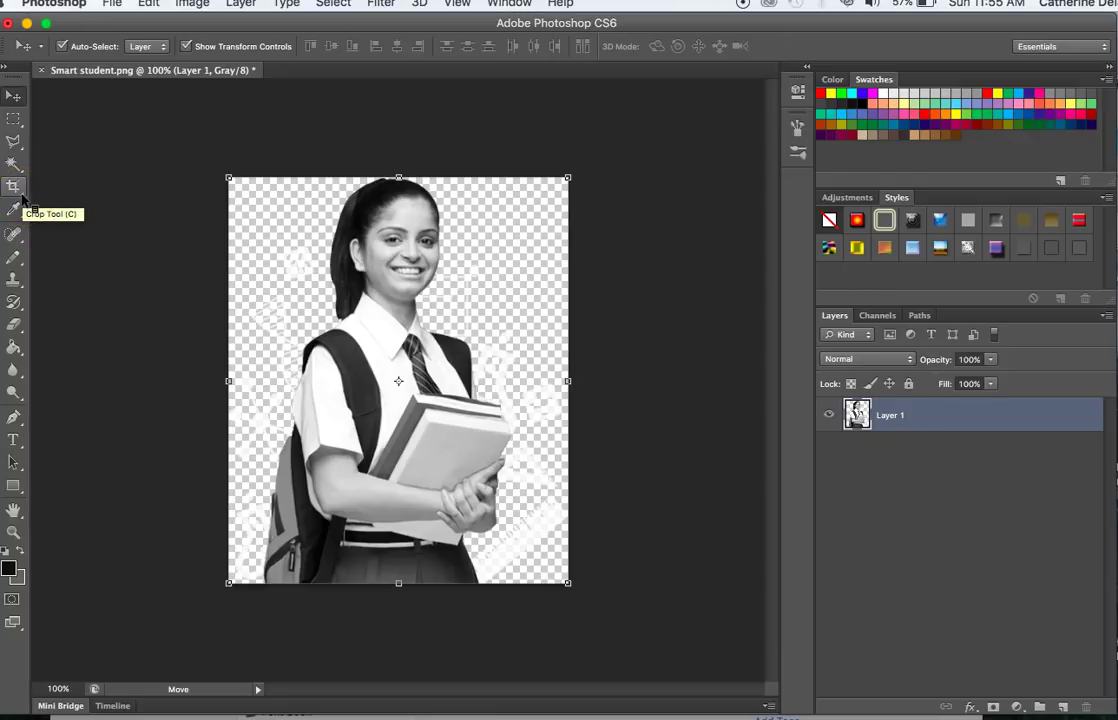
left_click(21, 196)
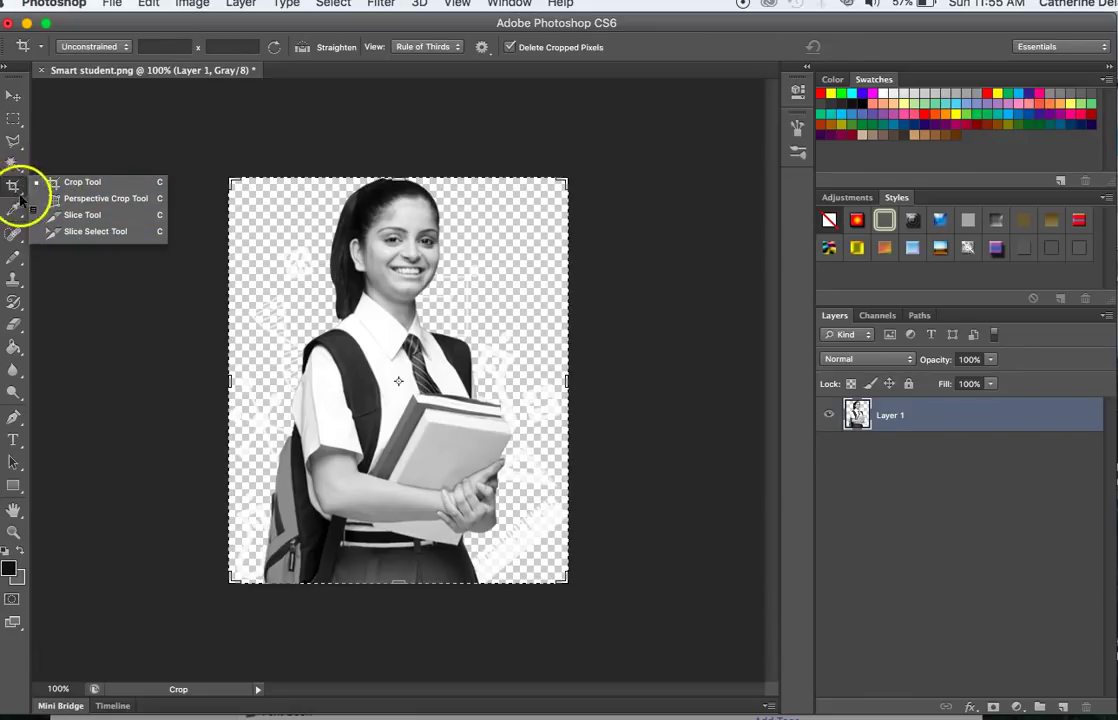
left_click(99, 218)
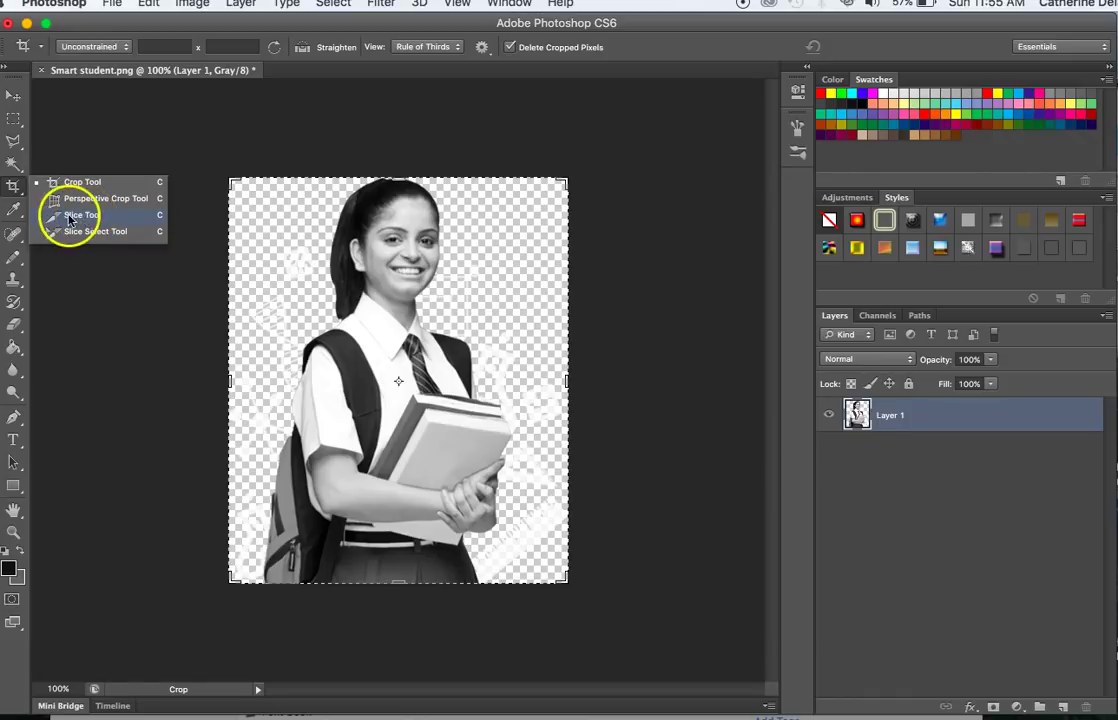
left_click(100, 207)
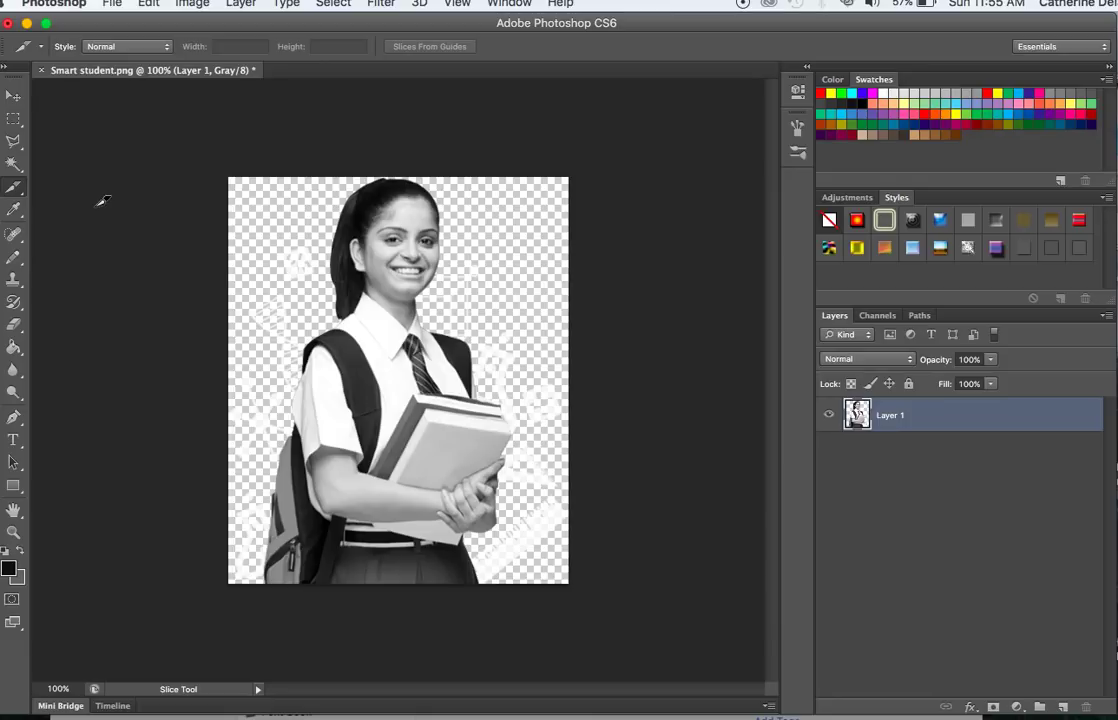
Step: Crop the image with the Crop tool to the student's head and shoulders, cutting off both sides and the area below the chest
left_click(22, 190)
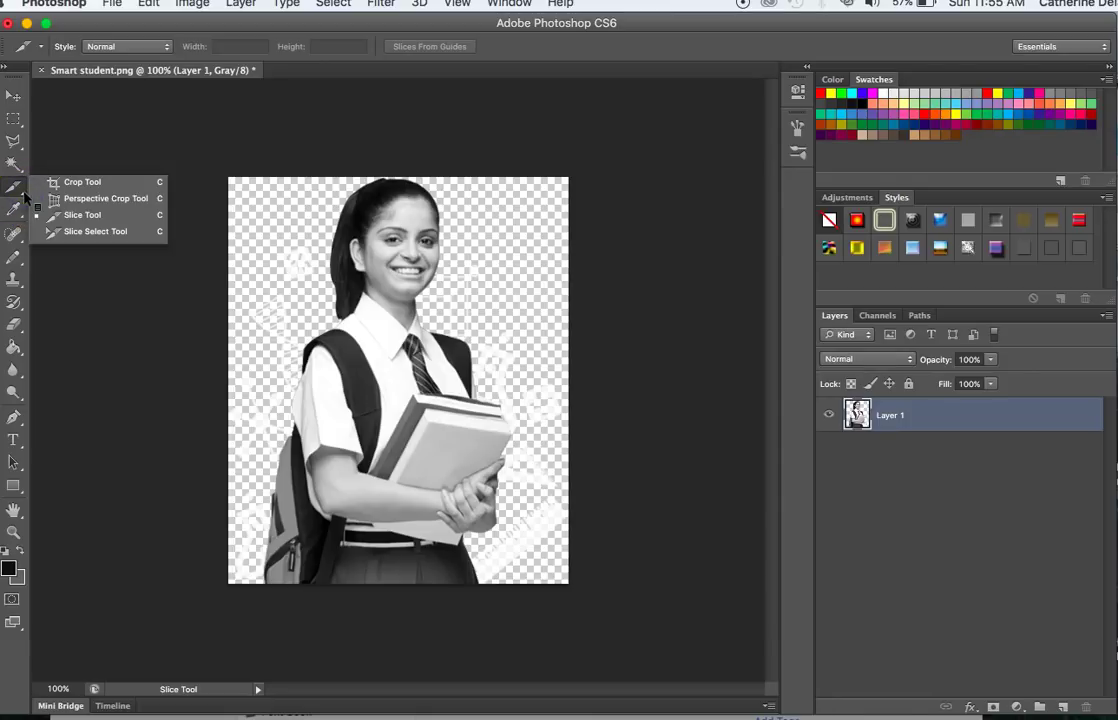
left_click(80, 182)
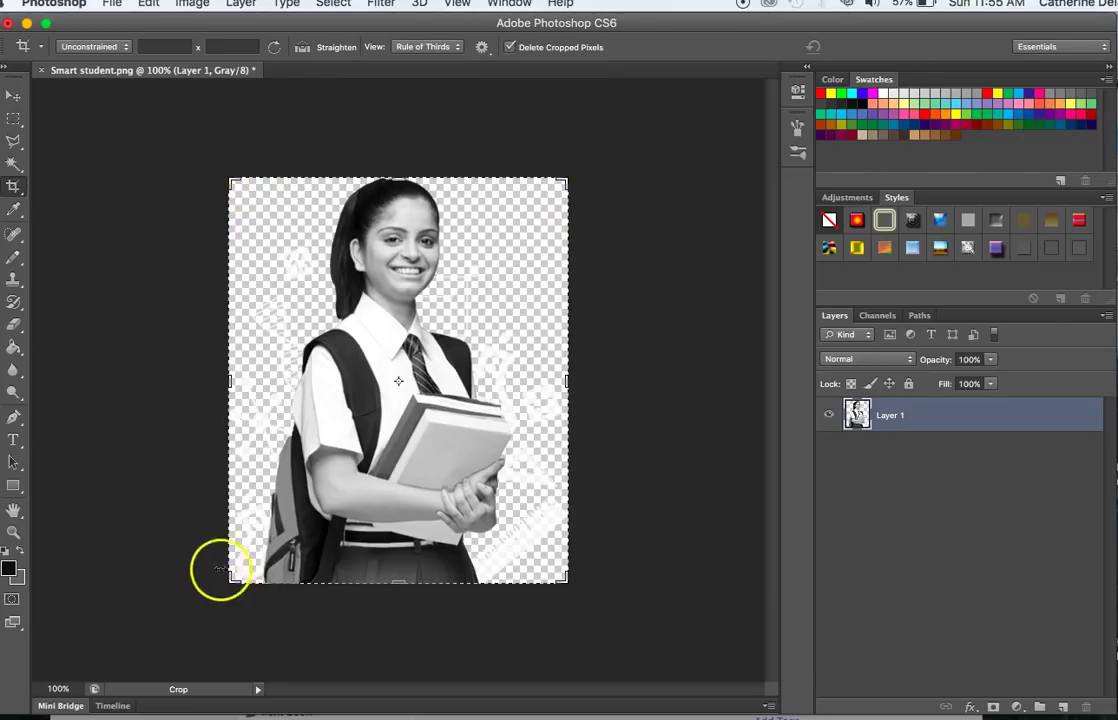
left_click_drag(232, 180, 271, 179)
left_click_drag(530, 382, 482, 384)
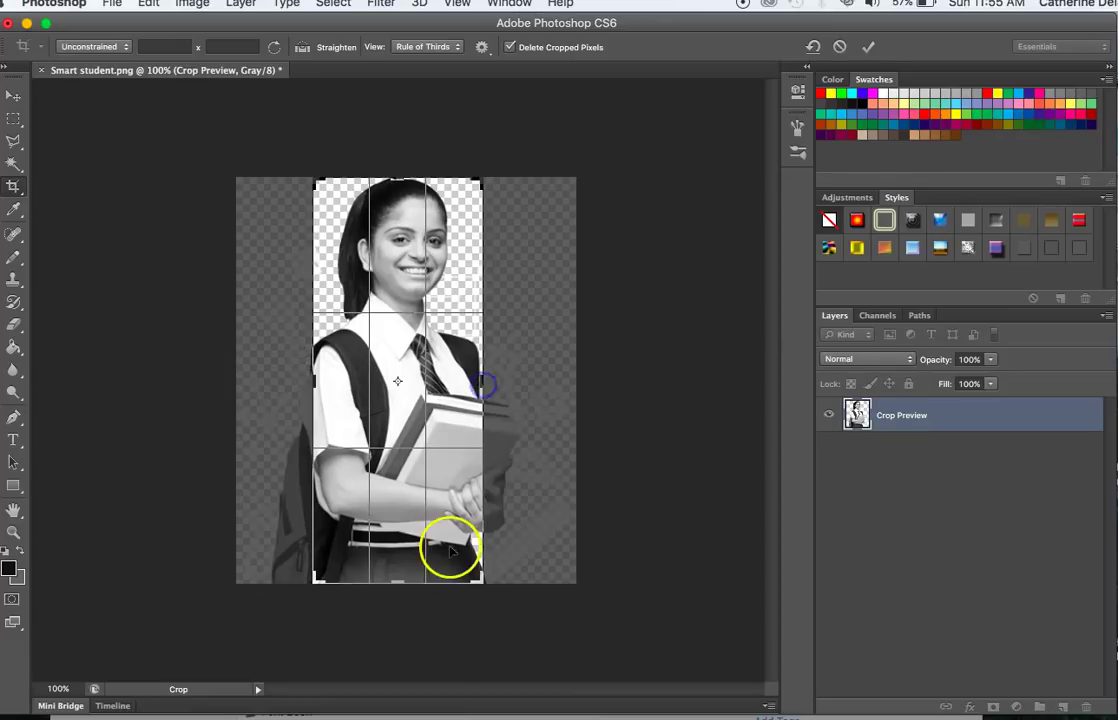
left_click_drag(397, 582, 389, 497)
left_click(377, 455)
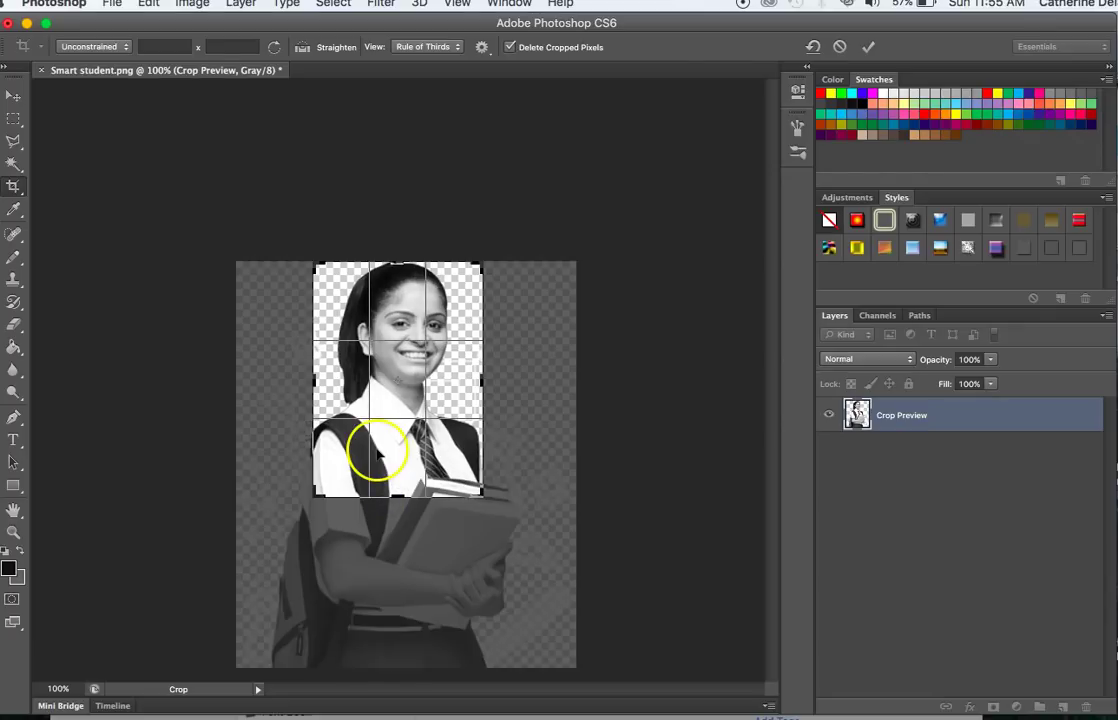
left_click(11, 108)
left_click(12, 185)
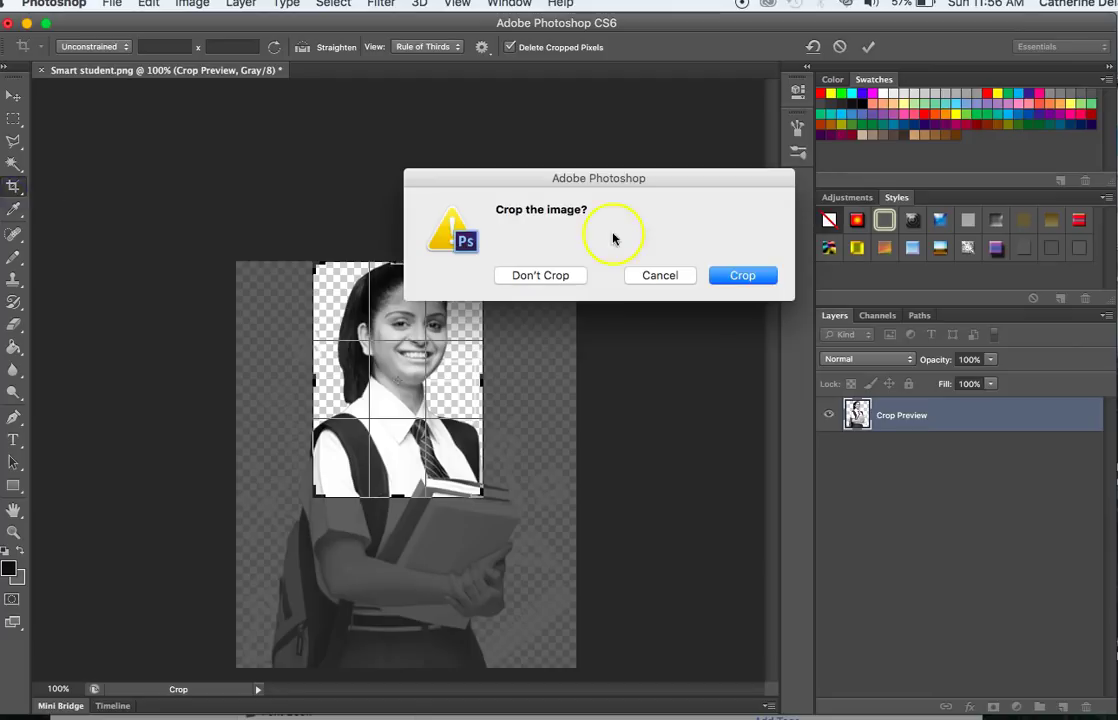
left_click(745, 276)
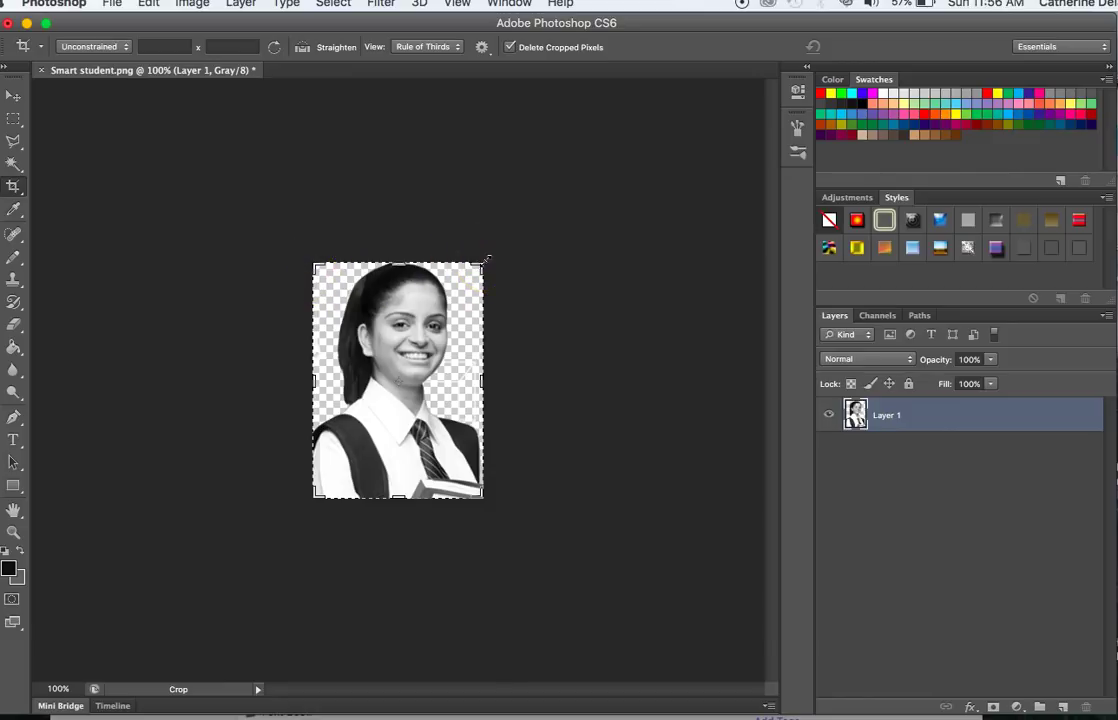
Step: Check in the print settings how large the cropped photo sits on the page, and close them without printing
left_click(11, 98)
left_click(483, 263)
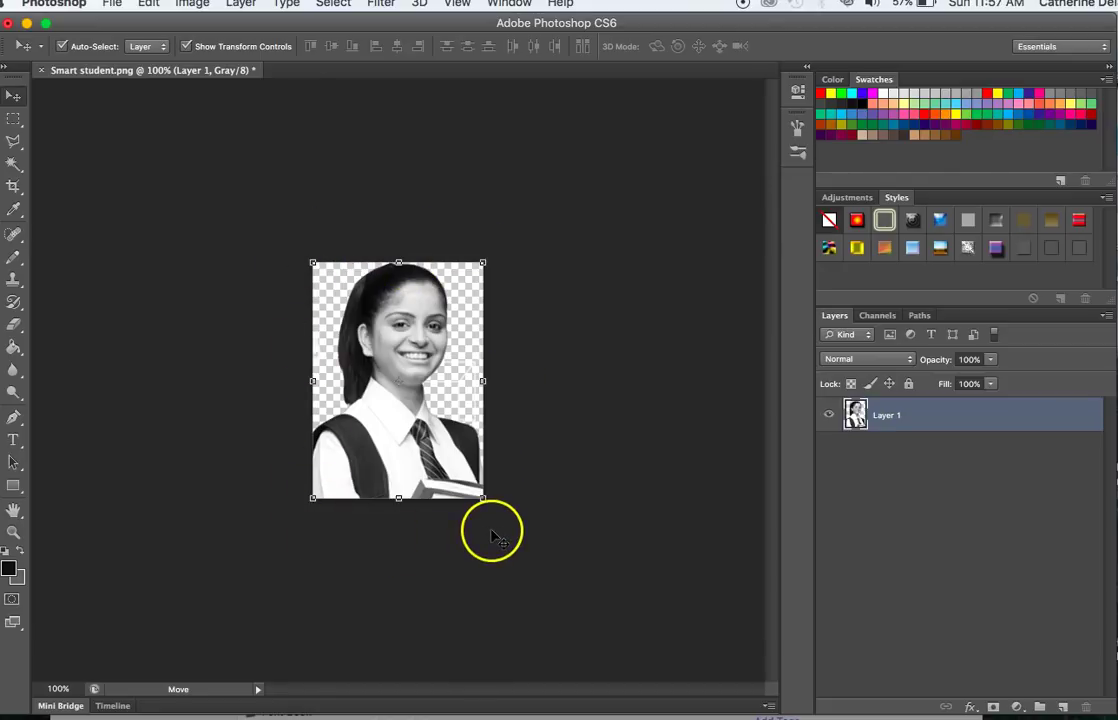
left_click(112, 4)
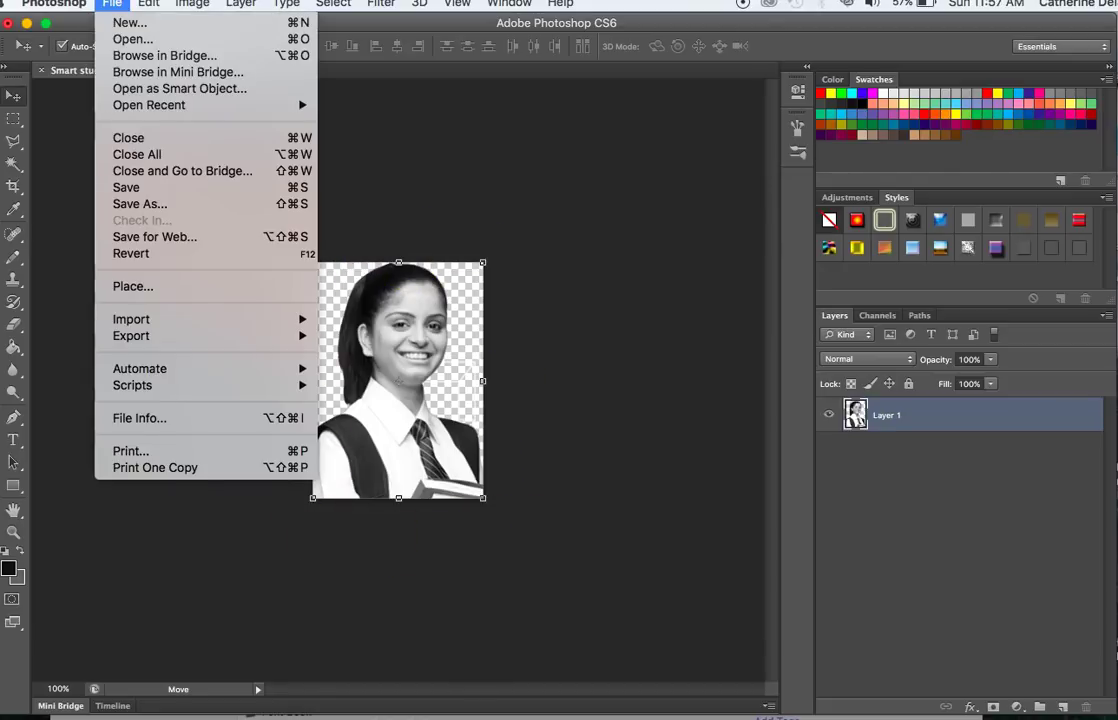
left_click(127, 453)
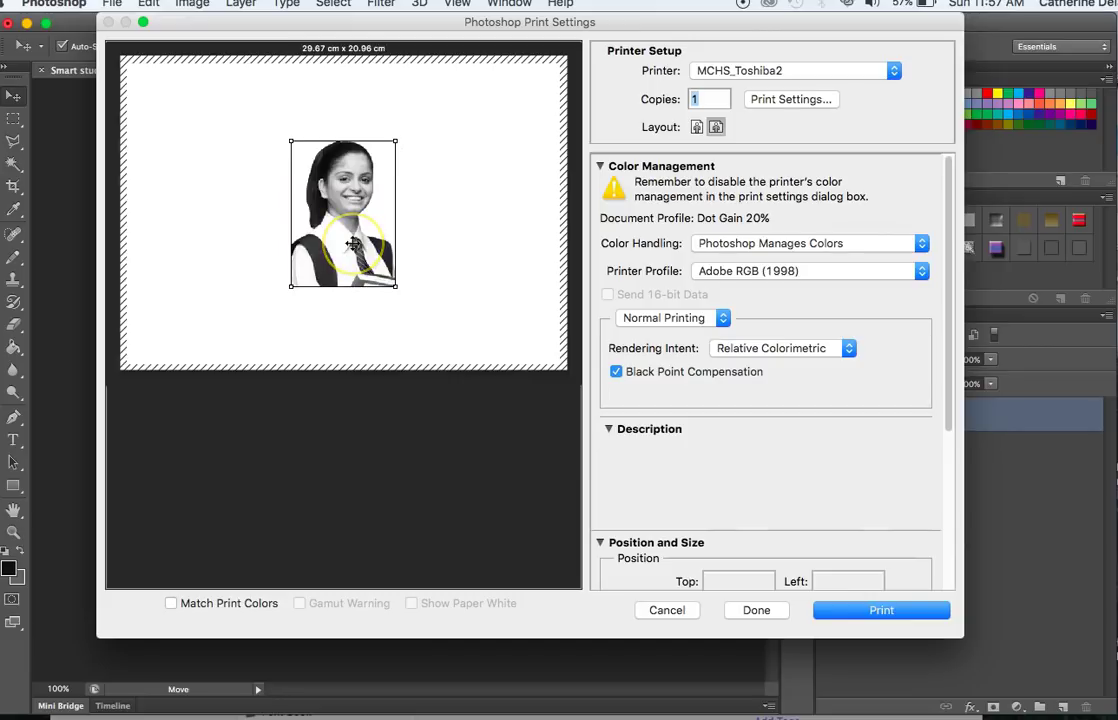
mouse_move(353, 244)
left_mouse_down()
mouse_move(382, 172)
mouse_move(350, 290)
mouse_move(362, 281)
left_mouse_up()
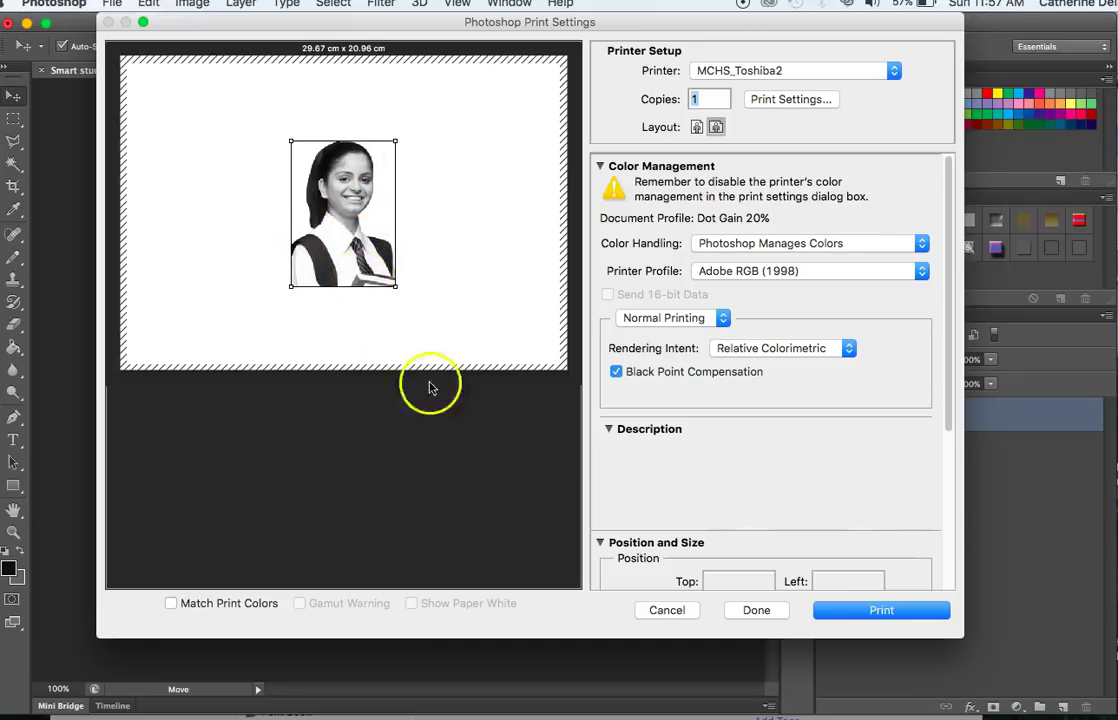
key("Escape")
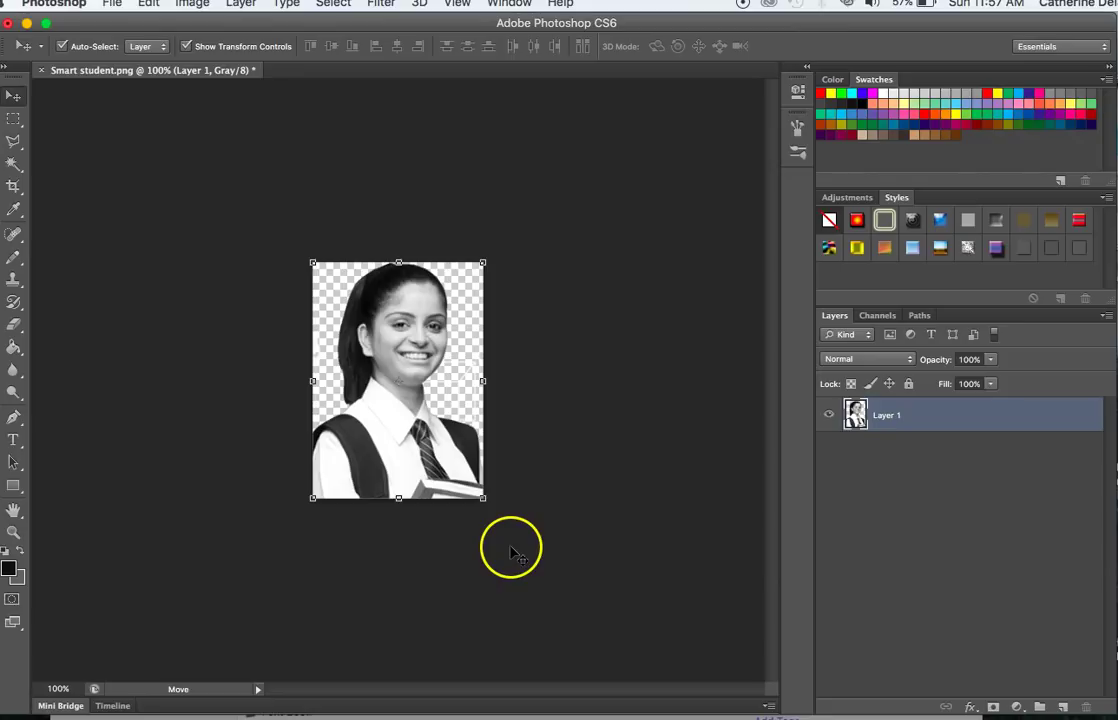
Step: Resize the image to a document height of 10 inches, with the proportions constrained
left_click(193, 5)
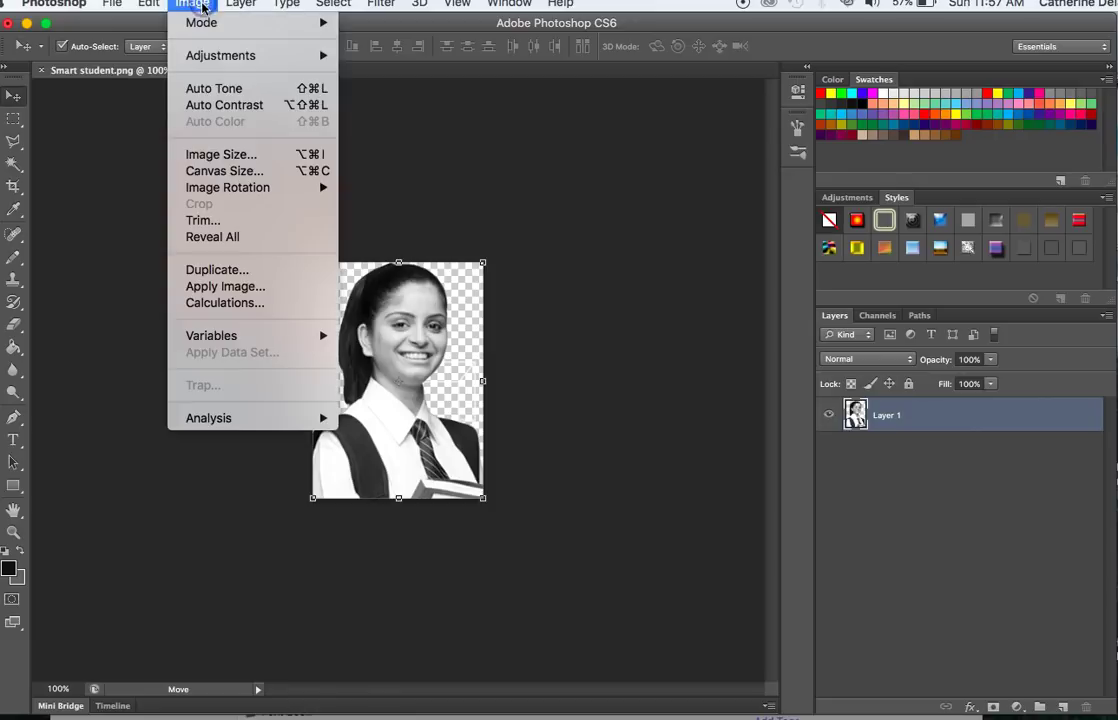
left_click(221, 156)
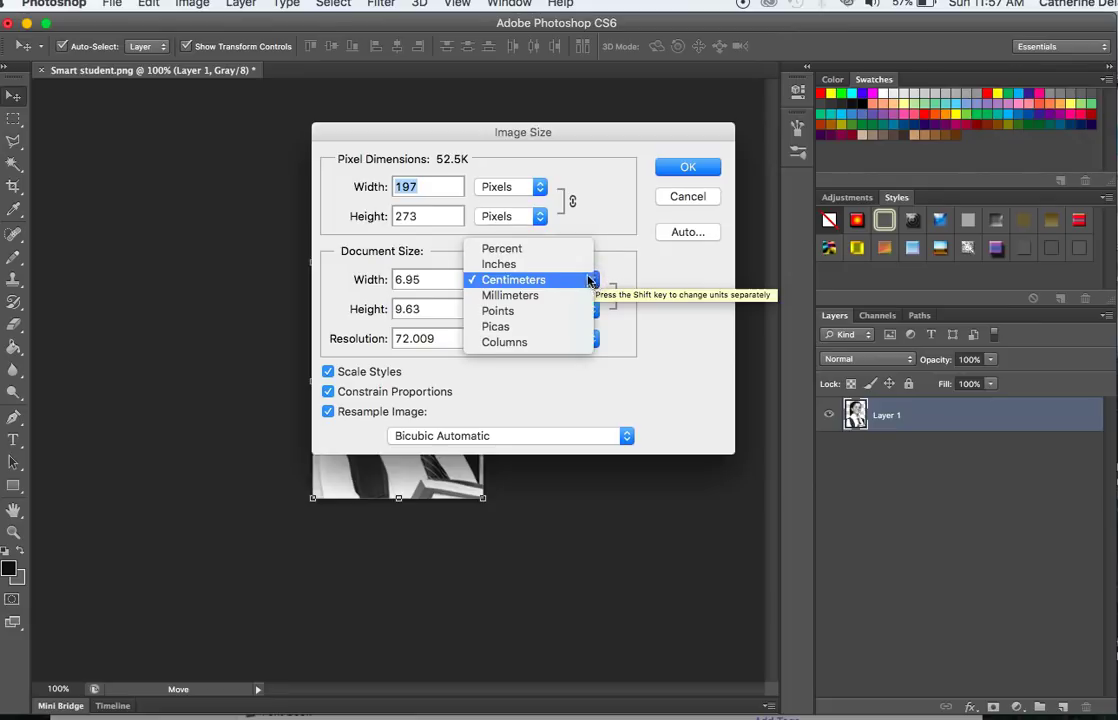
left_click(581, 263)
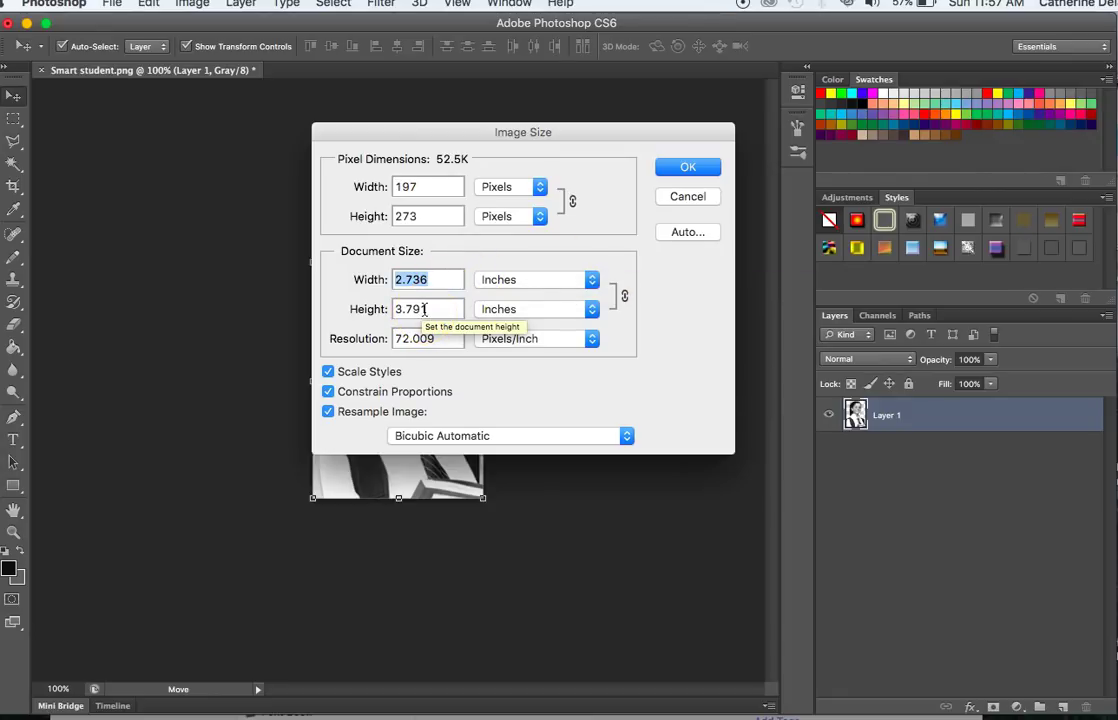
left_click(378, 309)
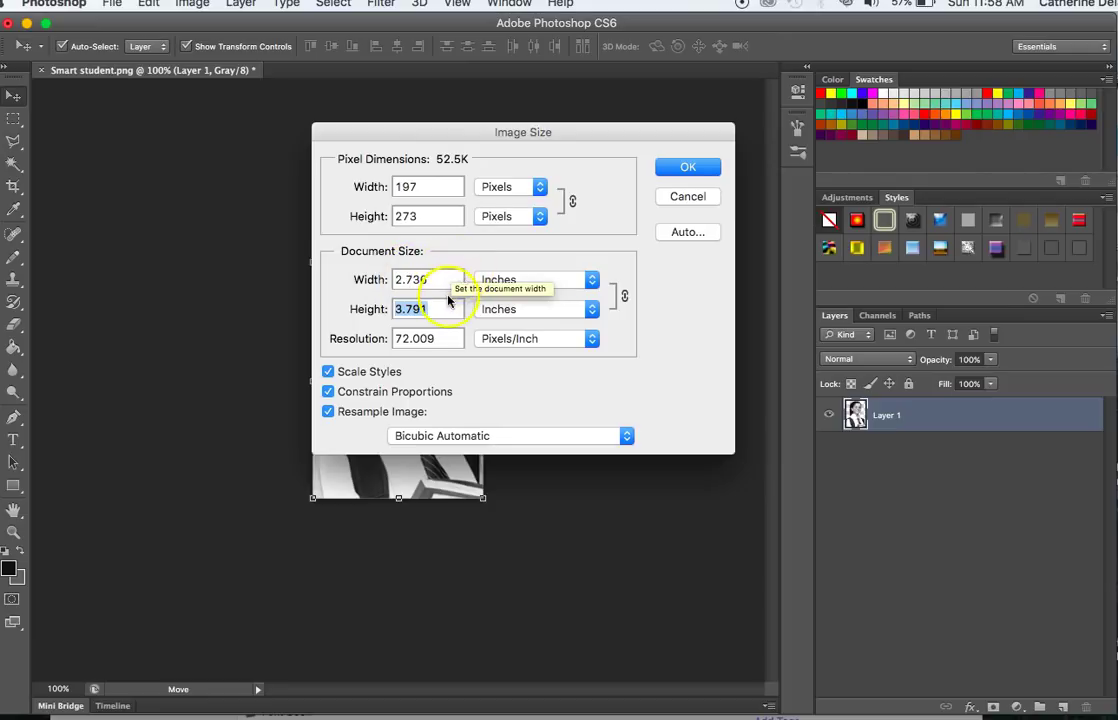
key("BackSpace")
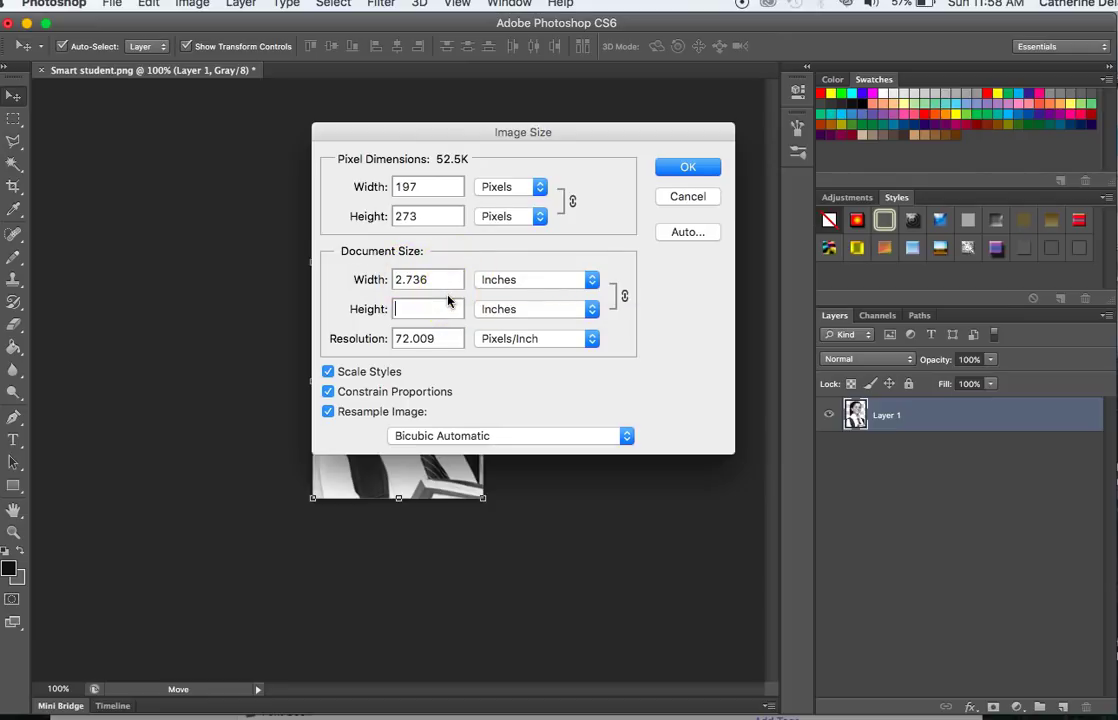
type("10")
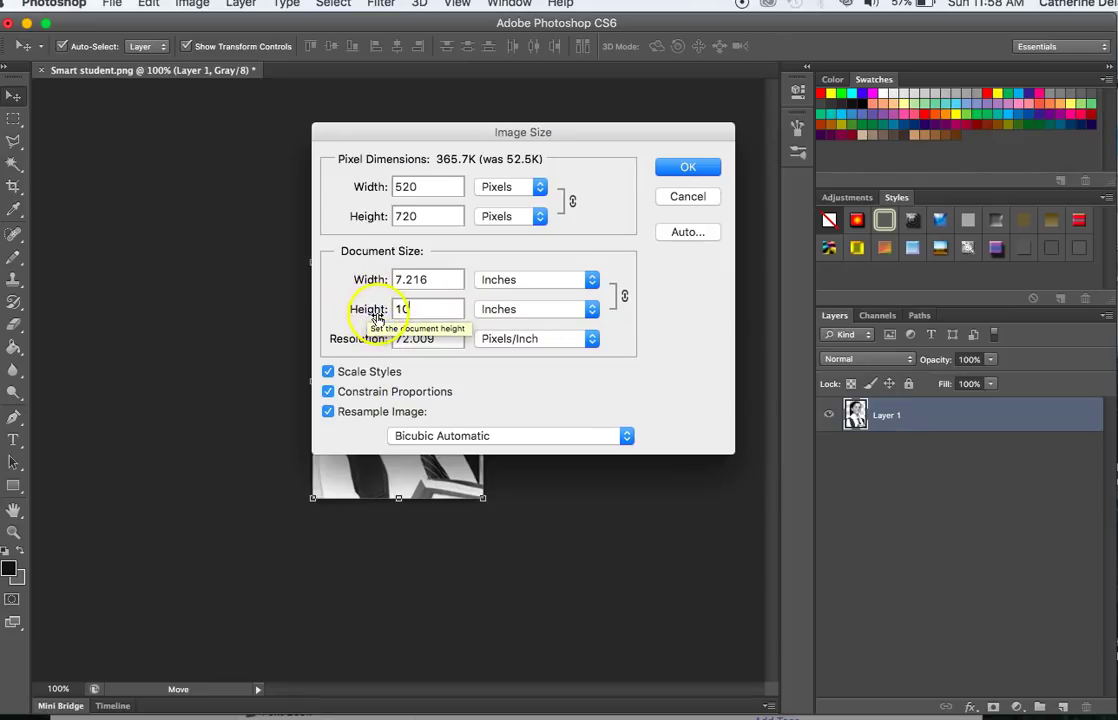
left_click(681, 173)
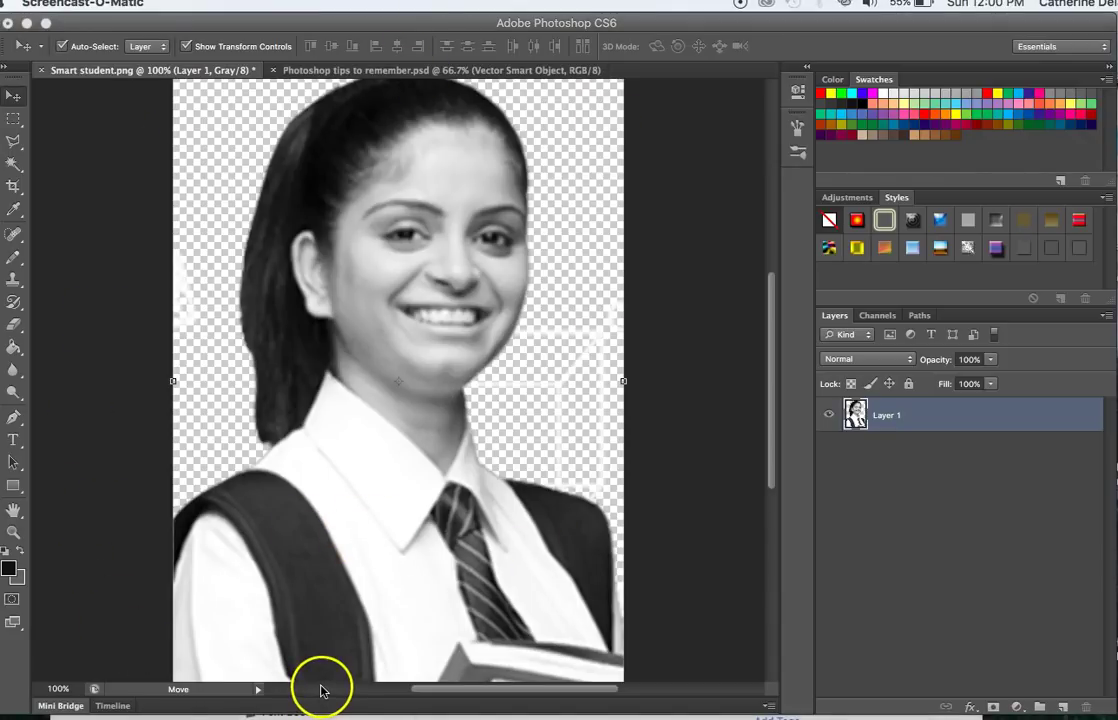
Step: Preview the resized photo in the print settings, try scaling it up to the printable area, and cancel without printing
left_click(66, 225)
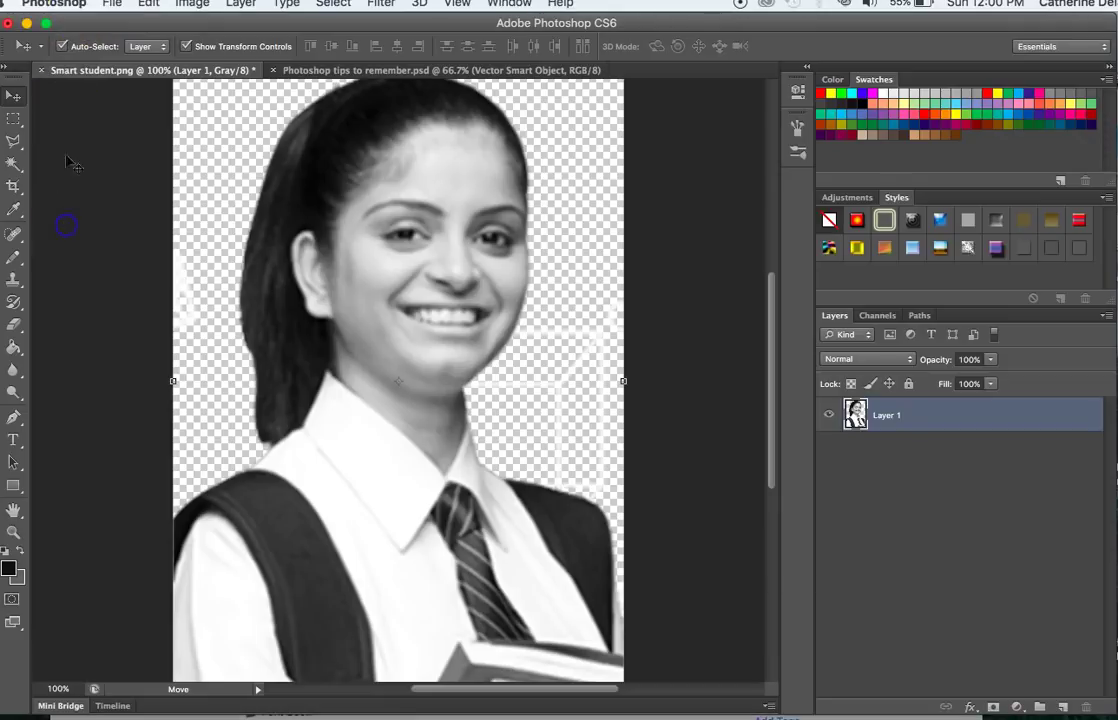
left_click(112, 4)
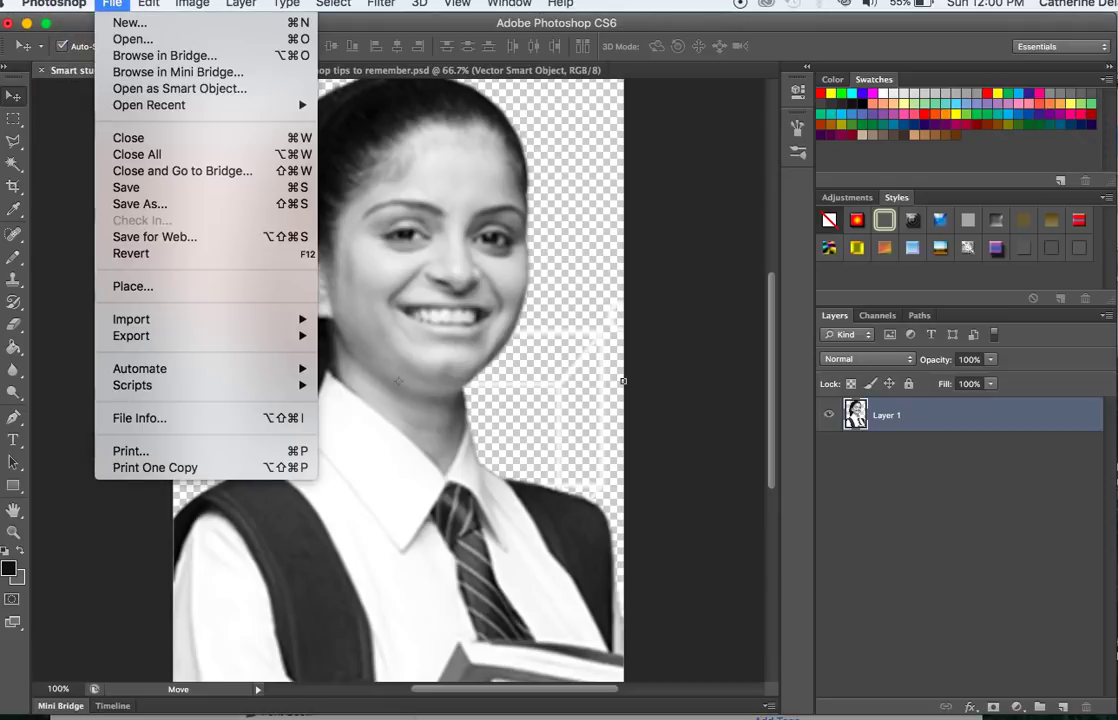
left_click(126, 451)
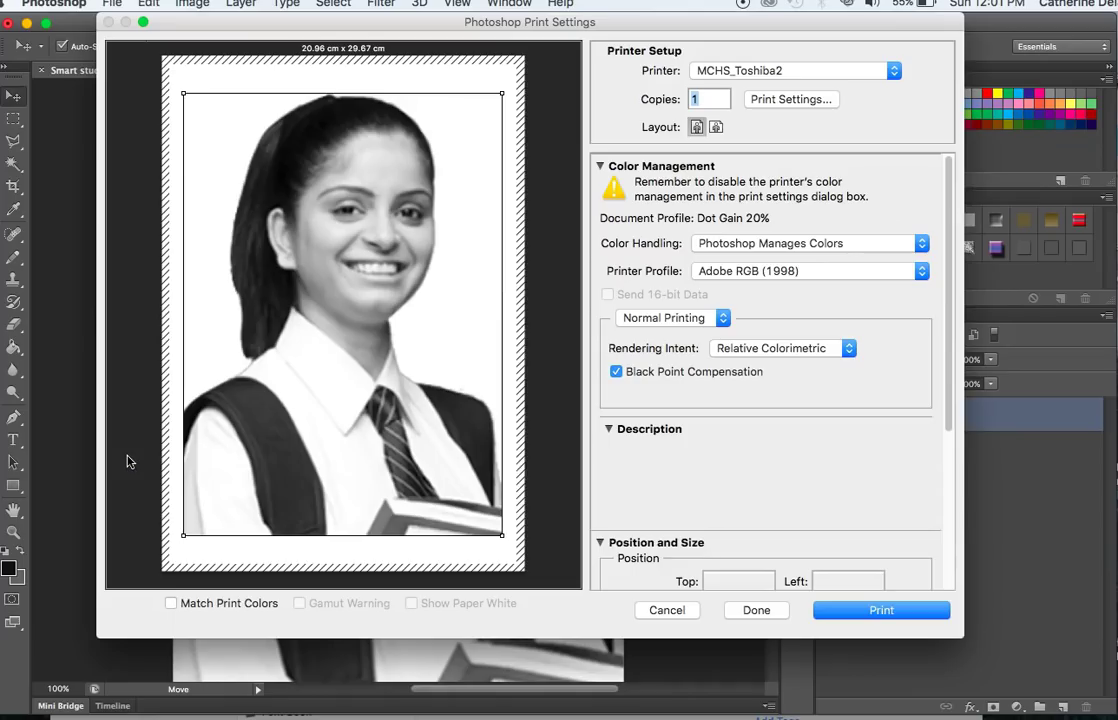
left_click_drag(502, 94, 505, 70)
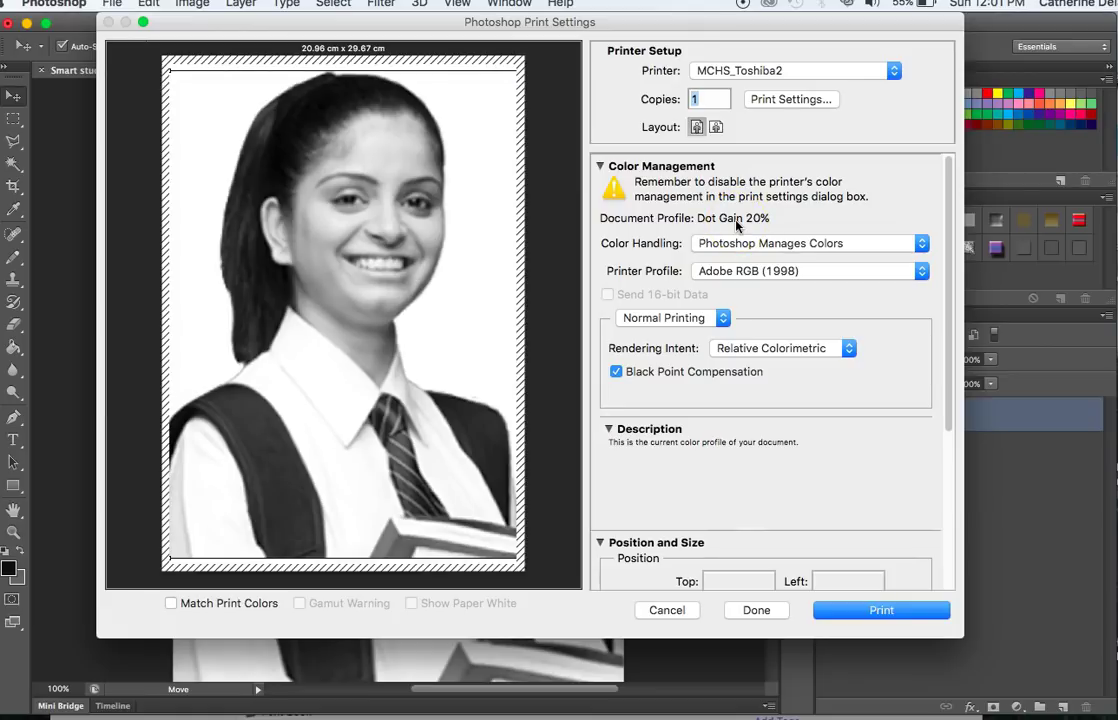
left_click(645, 609)
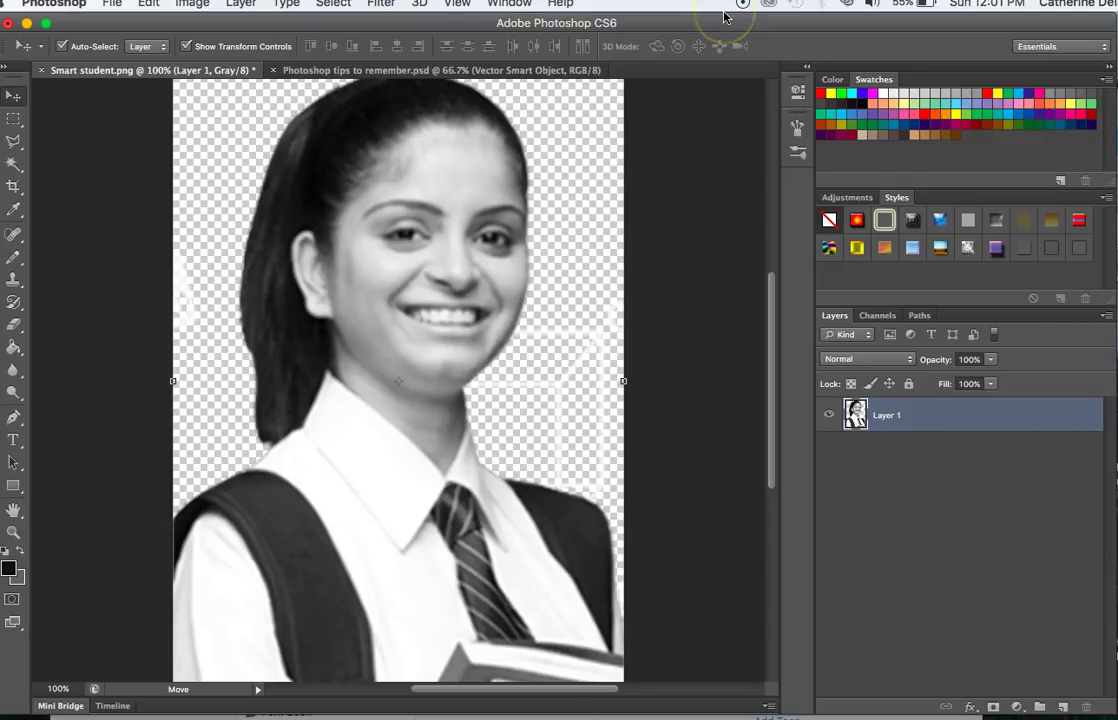
Step: Review the shortcuts listed in the Photoshop tips to remember.psd document and return to the student photo
left_click(452, 71)
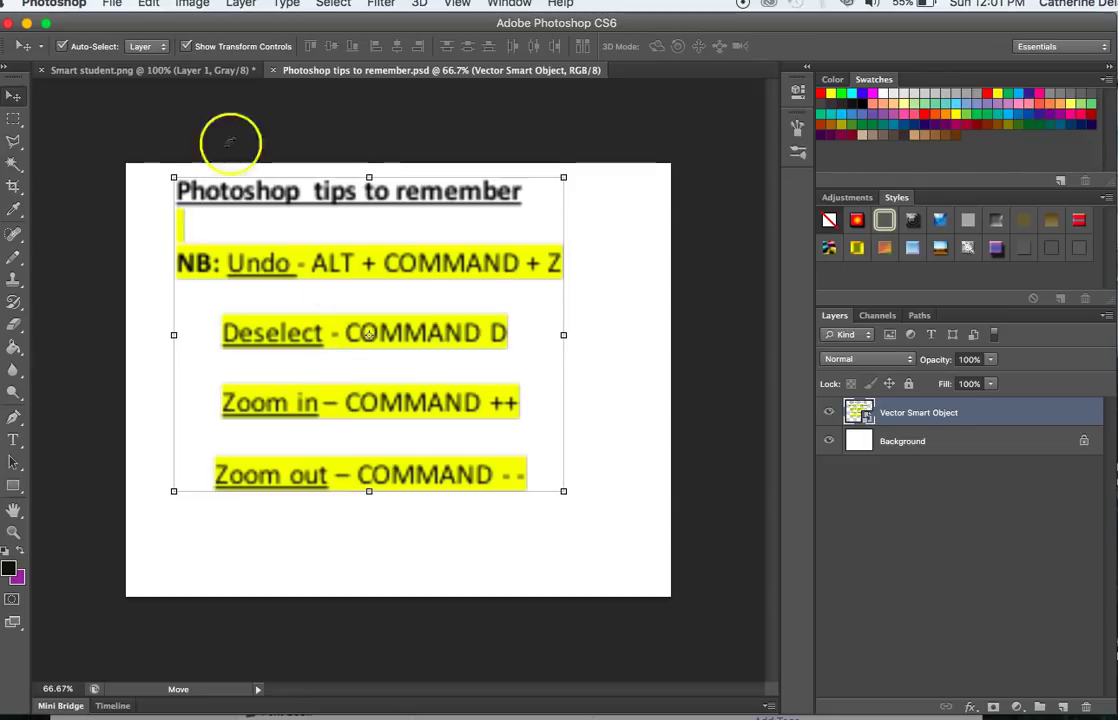
left_click(110, 70)
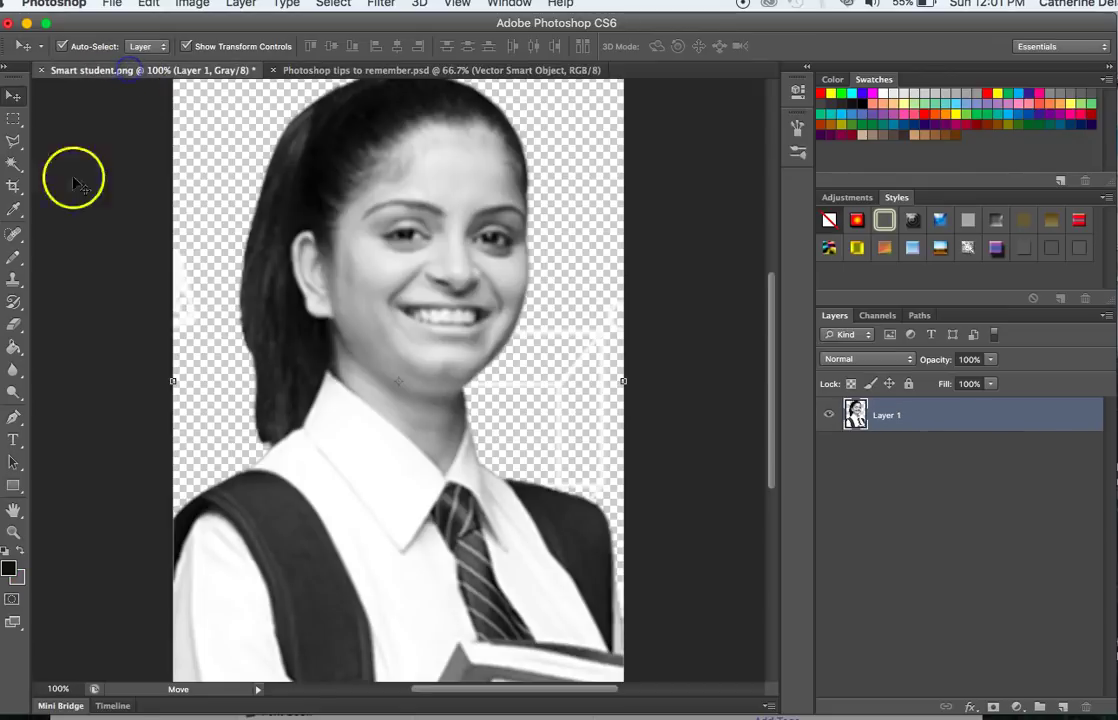
Step: Select the light skin area of the student's face with the Magic Wand at tolerance 50 and delete it
left_click(14, 165)
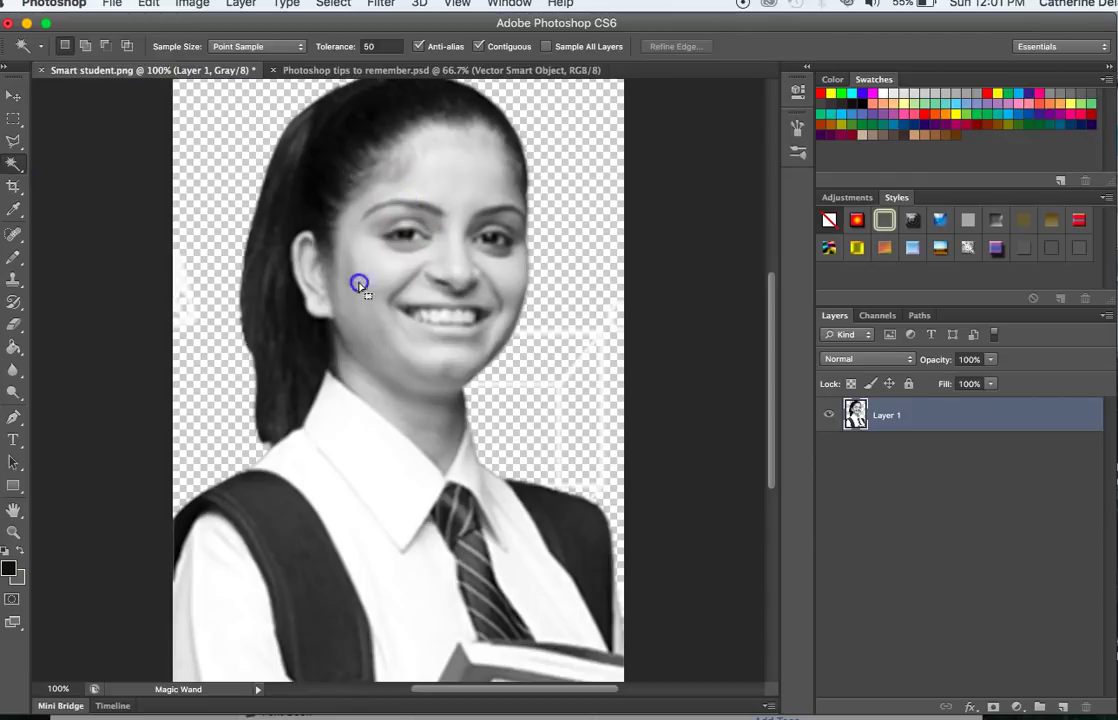
left_click(393, 196)
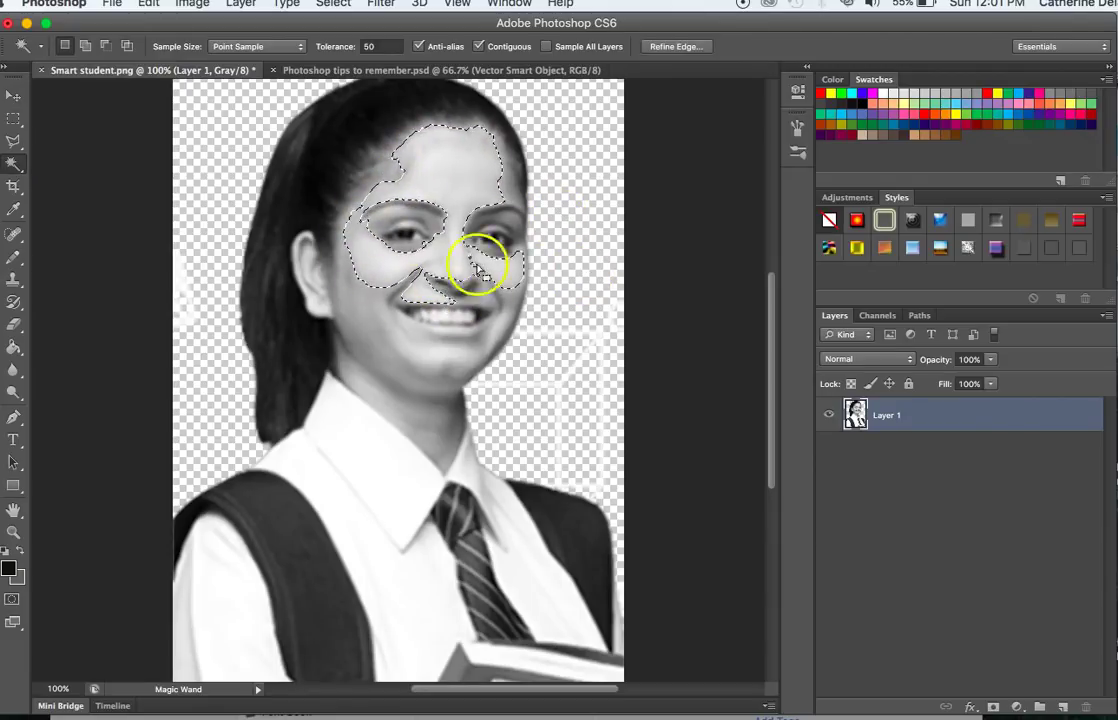
key("Delete")
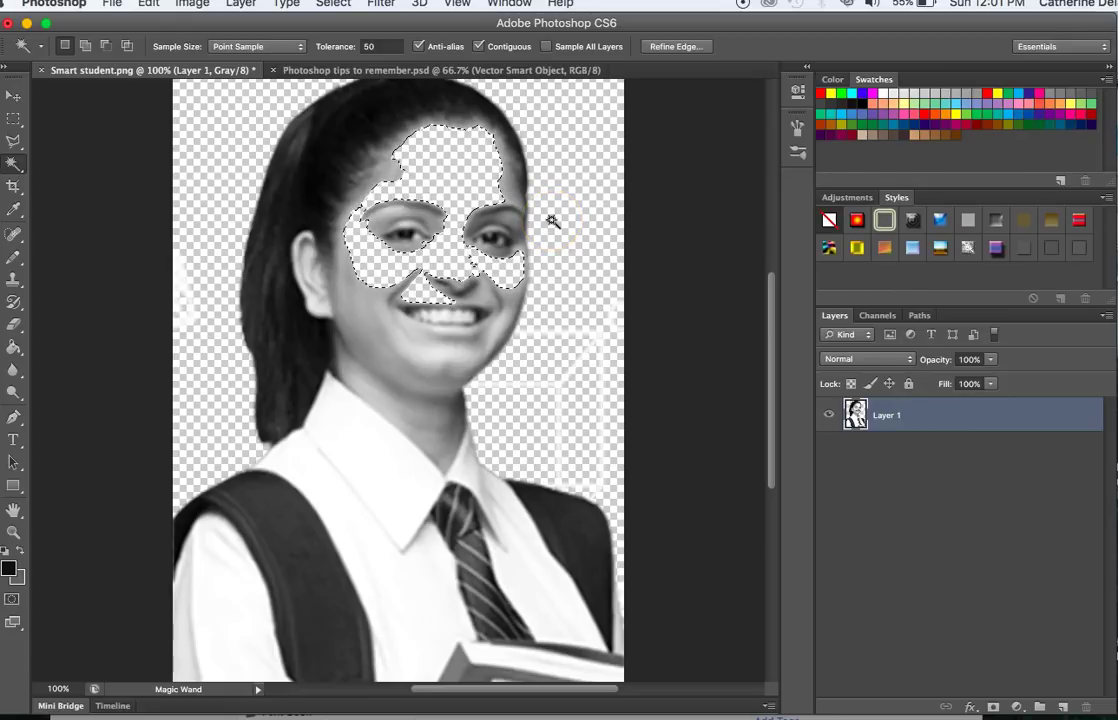
left_click(424, 126)
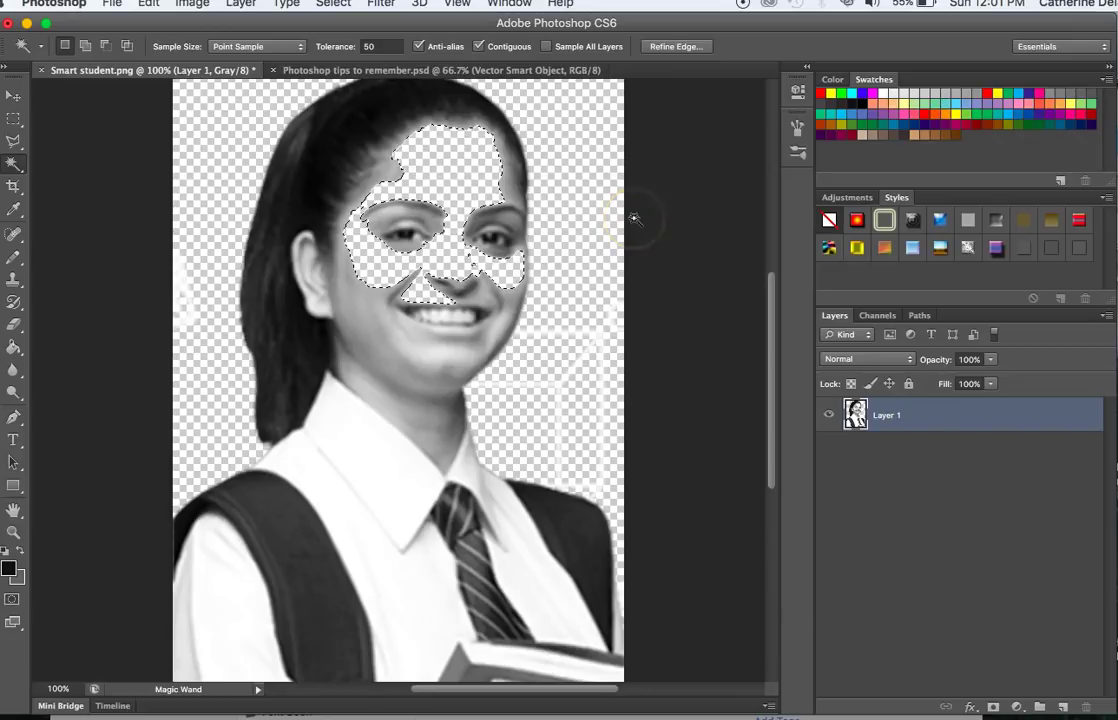
Step: Undo the deletion of the face area and clear the selection
key("super+z")
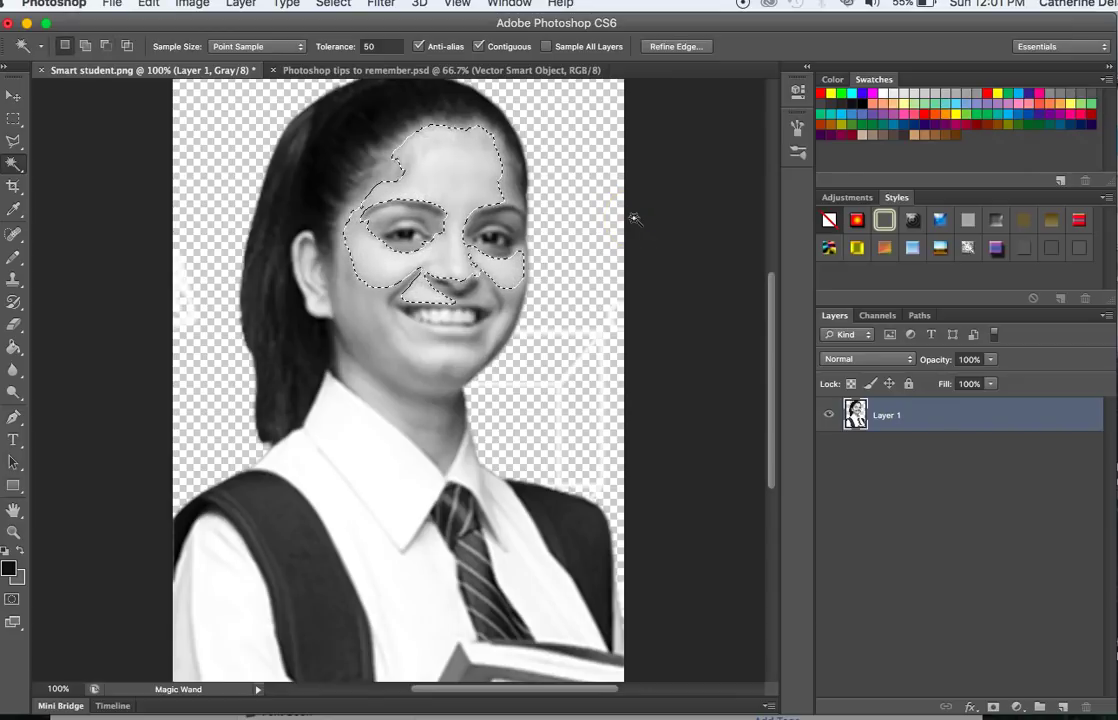
left_click(465, 168)
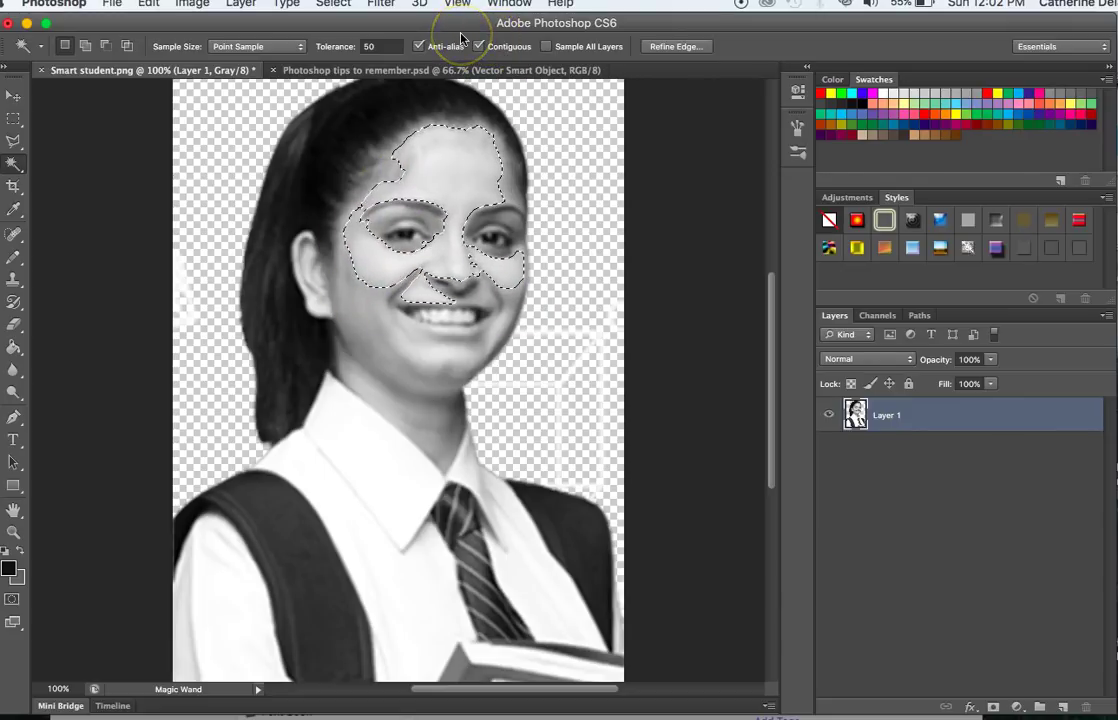
key("super+d")
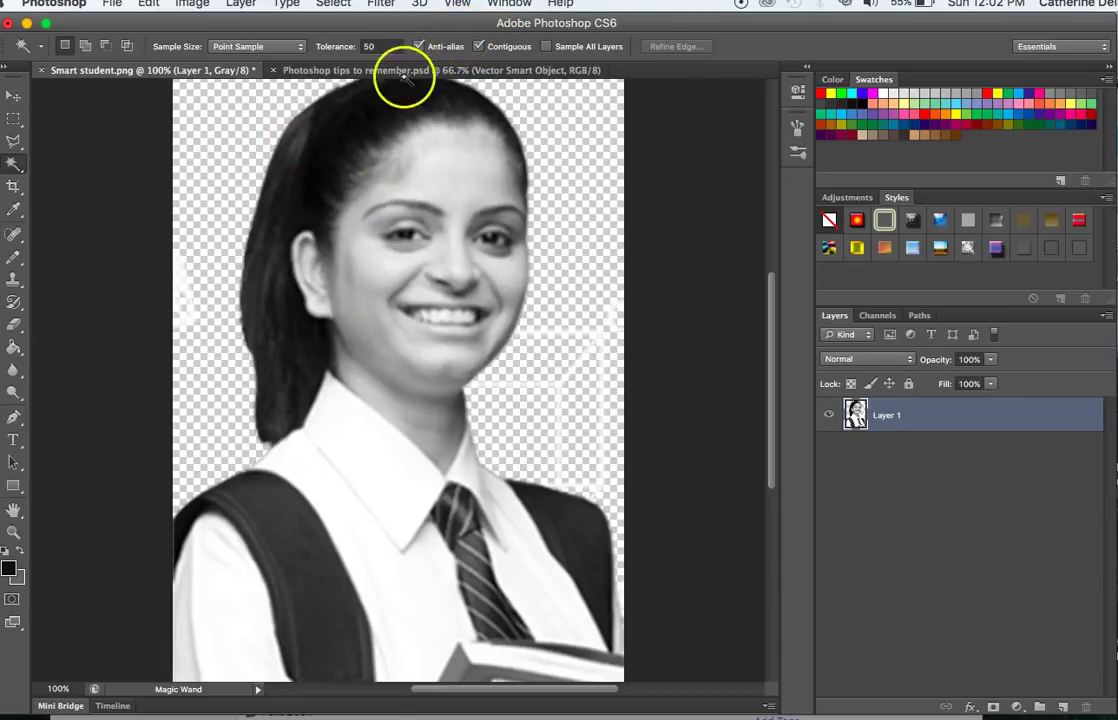
Step: Look up the zoom shortcuts in the tips document and zoom the student photo out to 66.7%
left_click(270, 583)
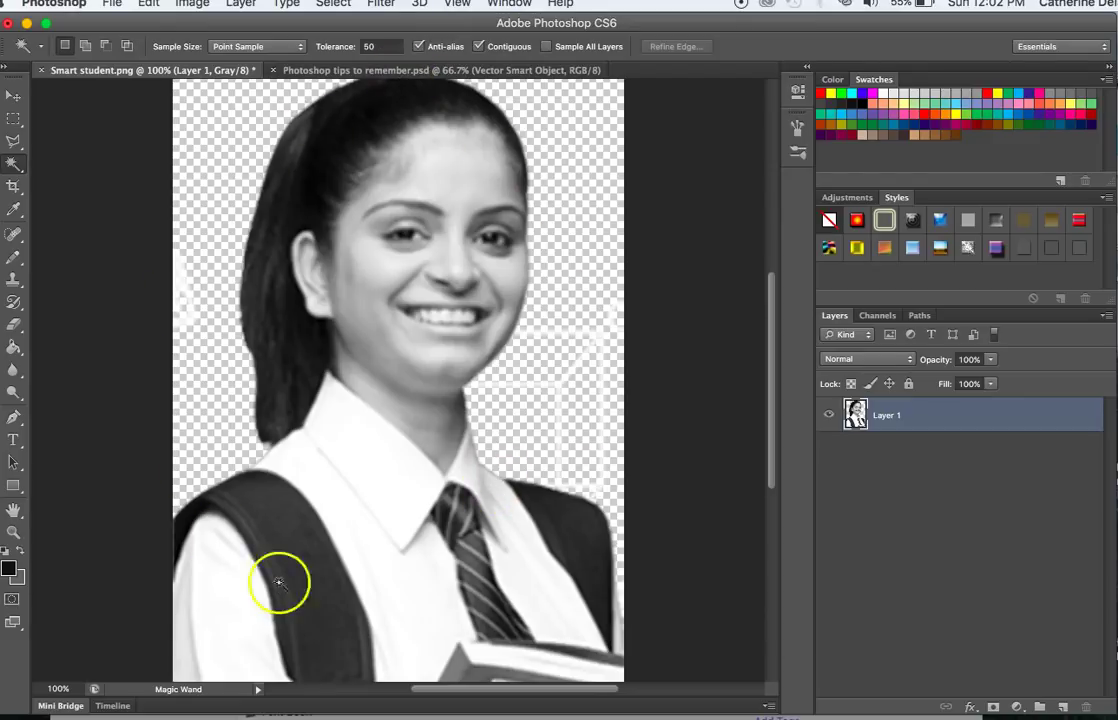
left_click(485, 71)
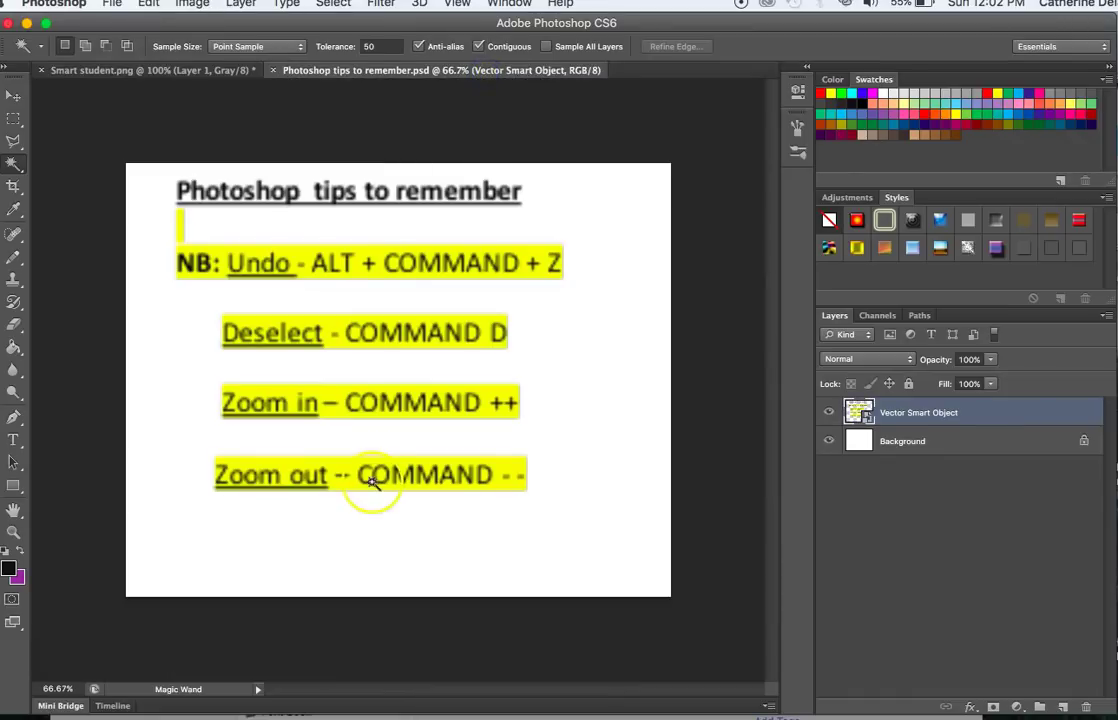
left_click(218, 78)
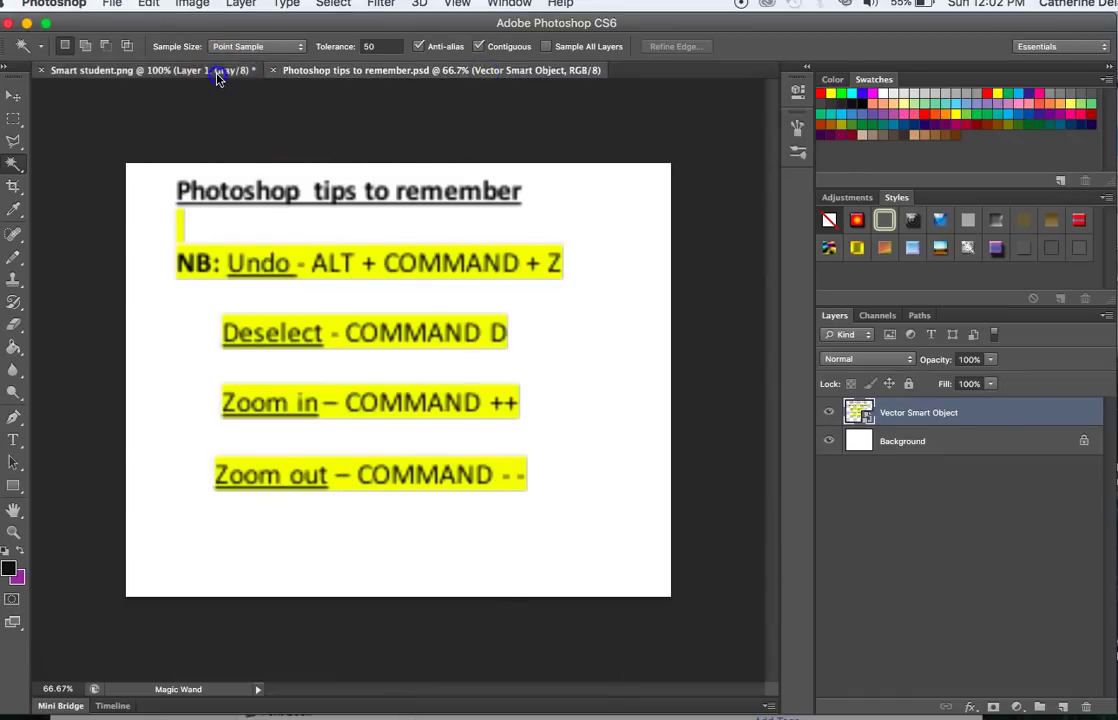
key("super+minus")
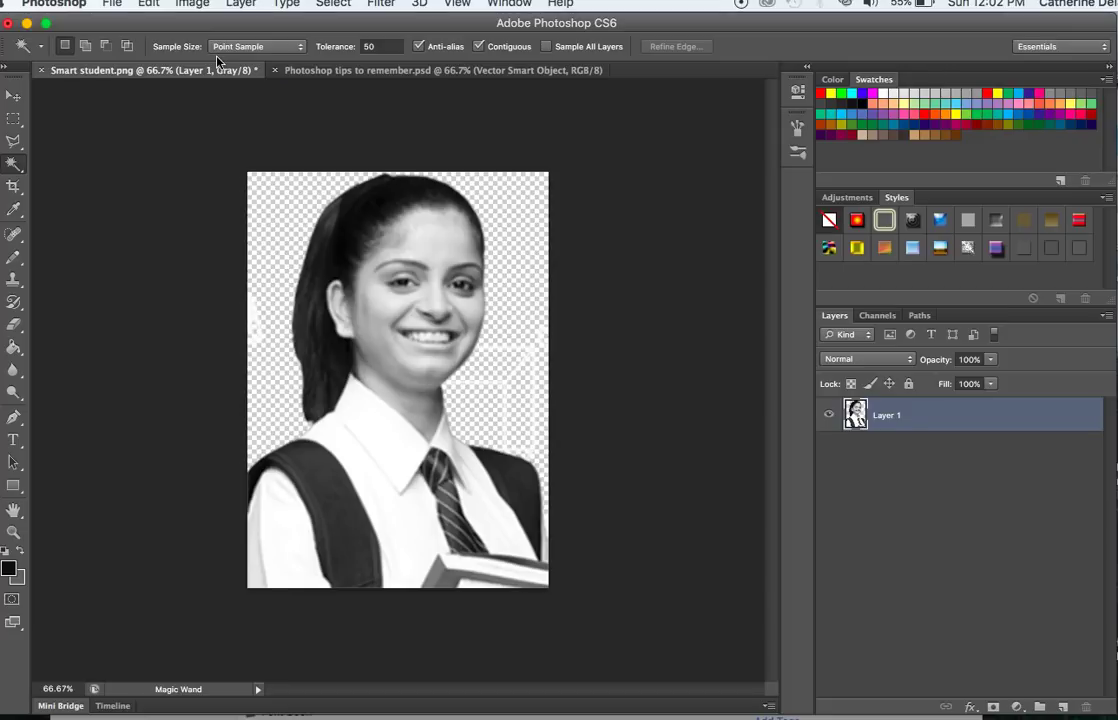
Step: Apply a Brightness/Contrast adjustment to the student photo with the contrast set to 71
left_click(207, 58)
left_click(181, 10)
left_click(184, 6)
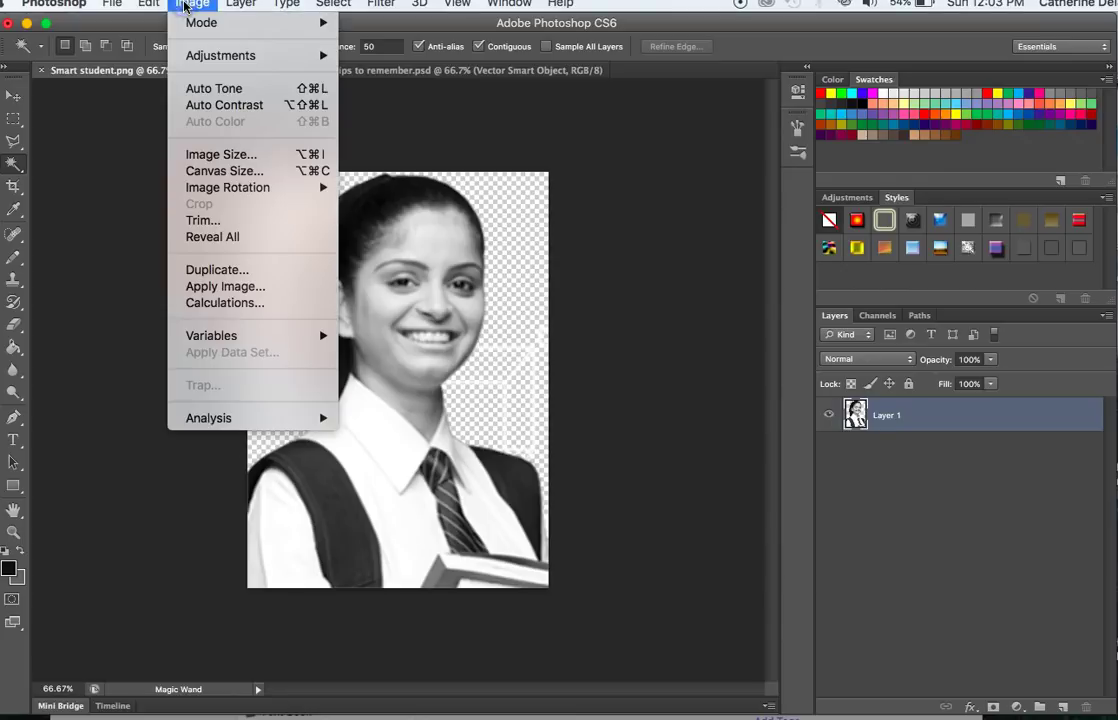
left_click(212, 56)
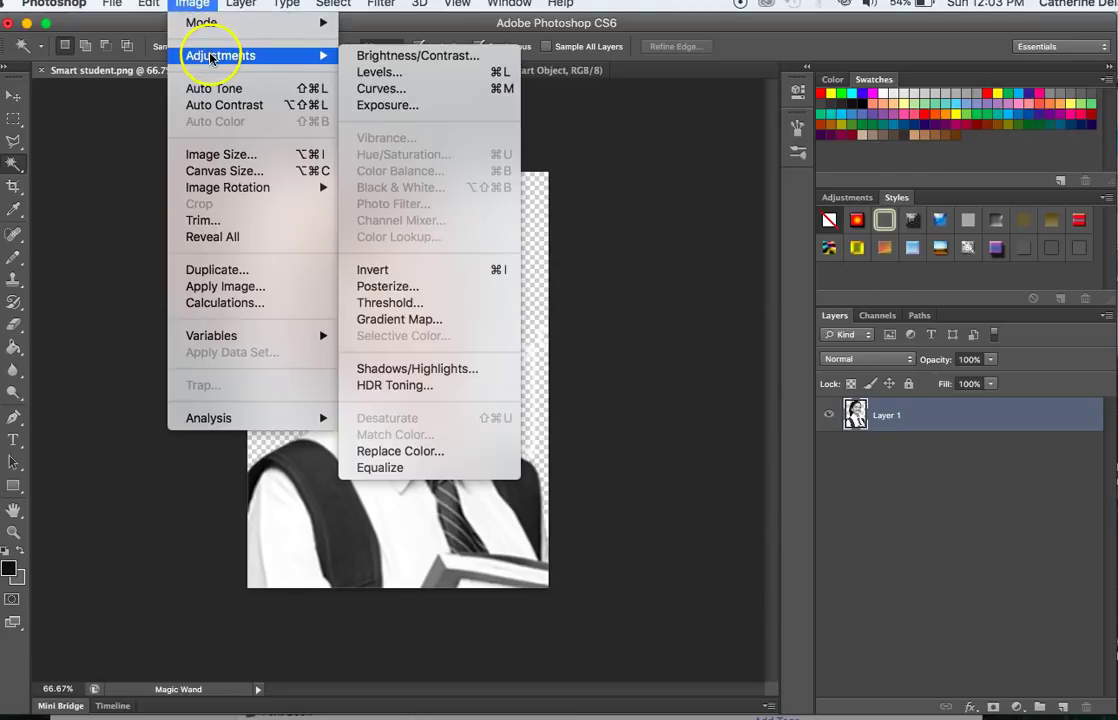
left_click(411, 58)
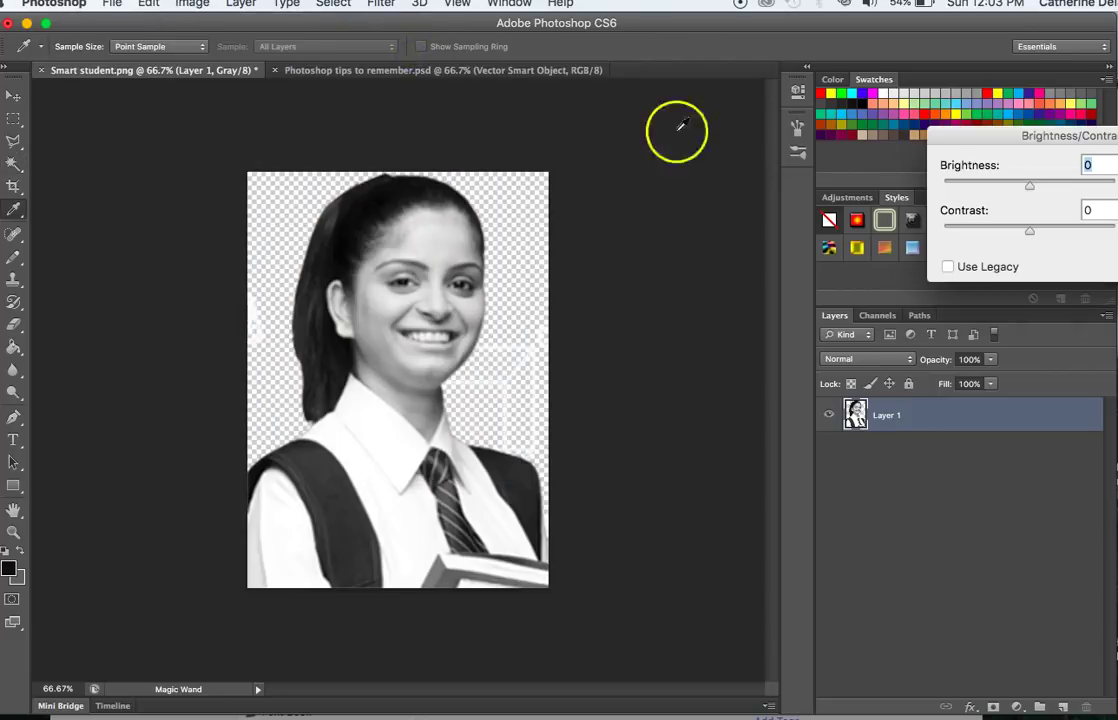
left_click_drag(1034, 232, 1091, 238)
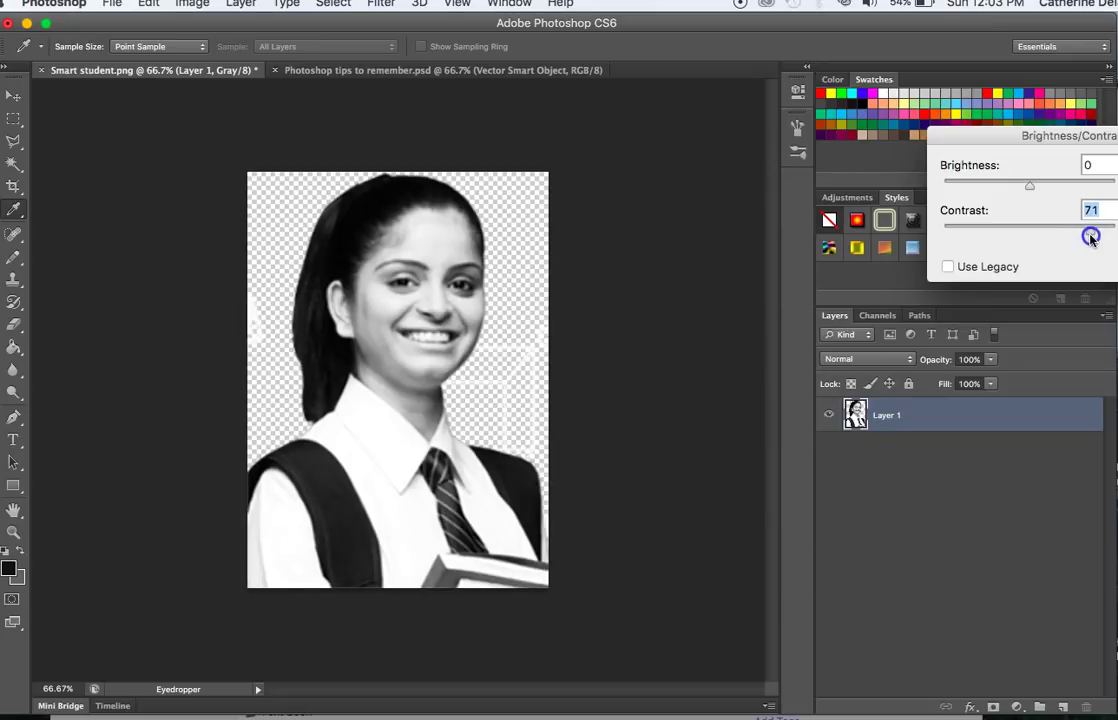
left_click_drag(1092, 238, 1092, 238)
key("Return")
key("w")
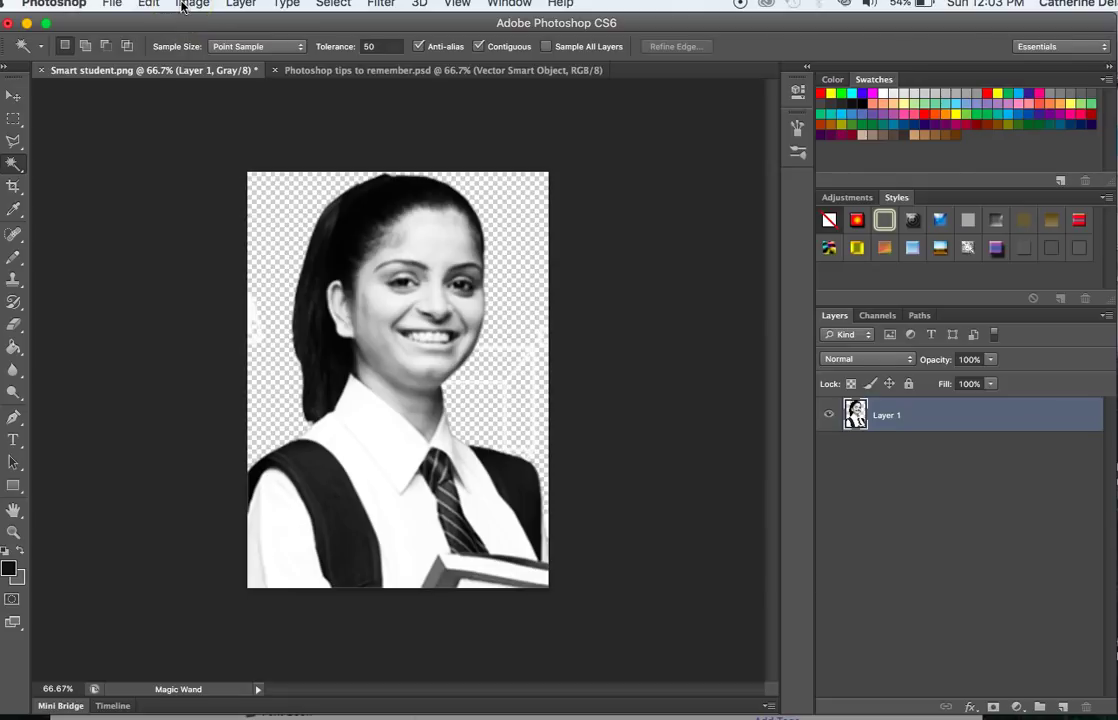
Step: Posterize the student photo with the levels set to 4
left_click(185, 4)
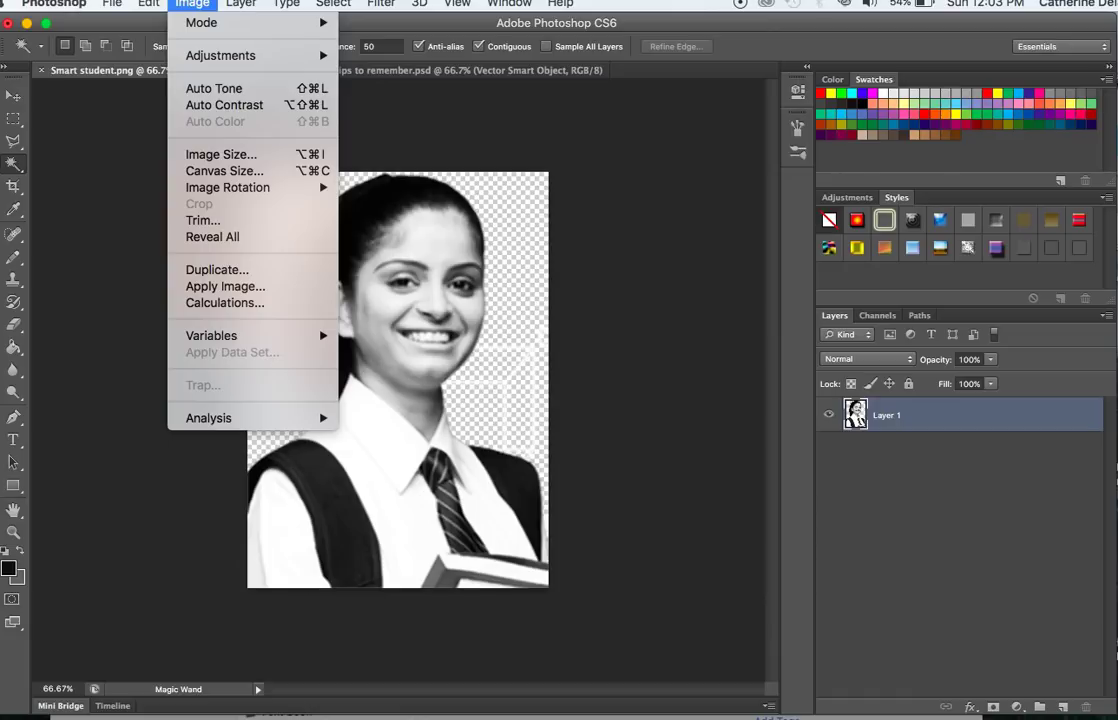
mouse_move(190, 55)
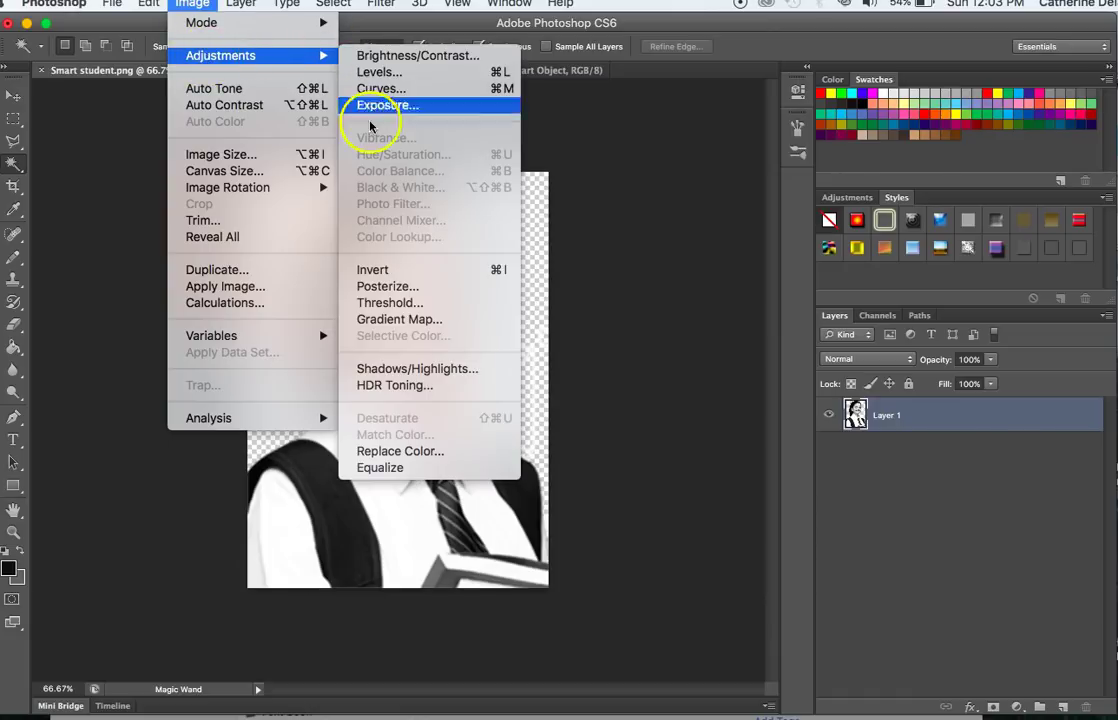
left_click(380, 288)
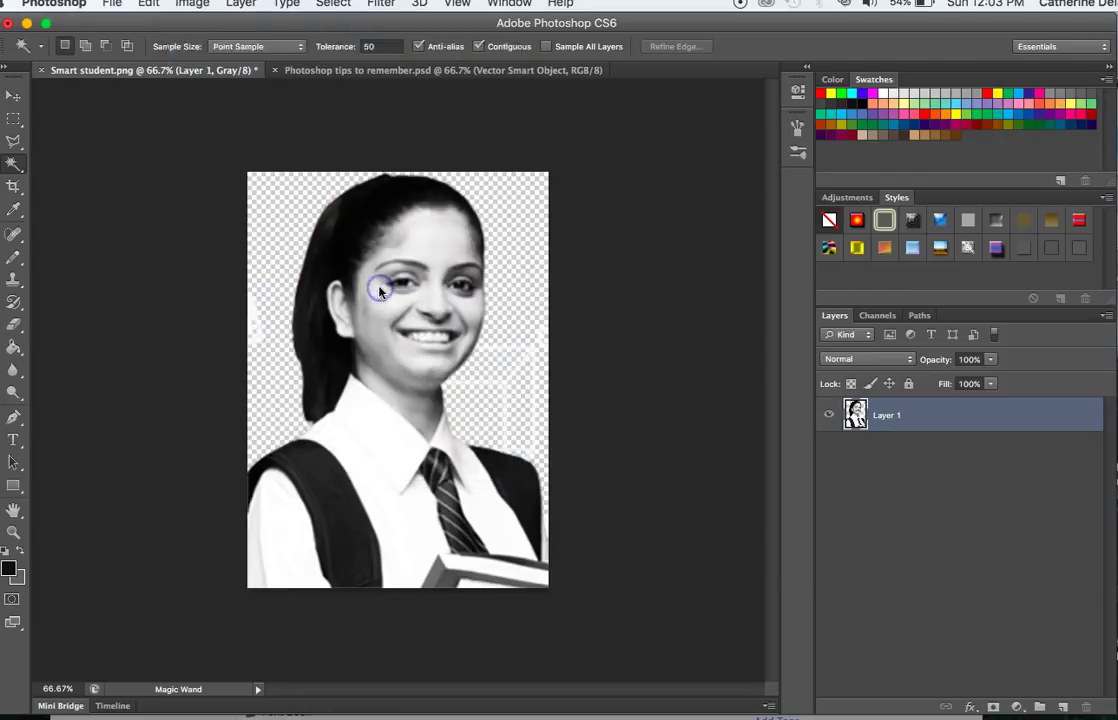
left_click(974, 168)
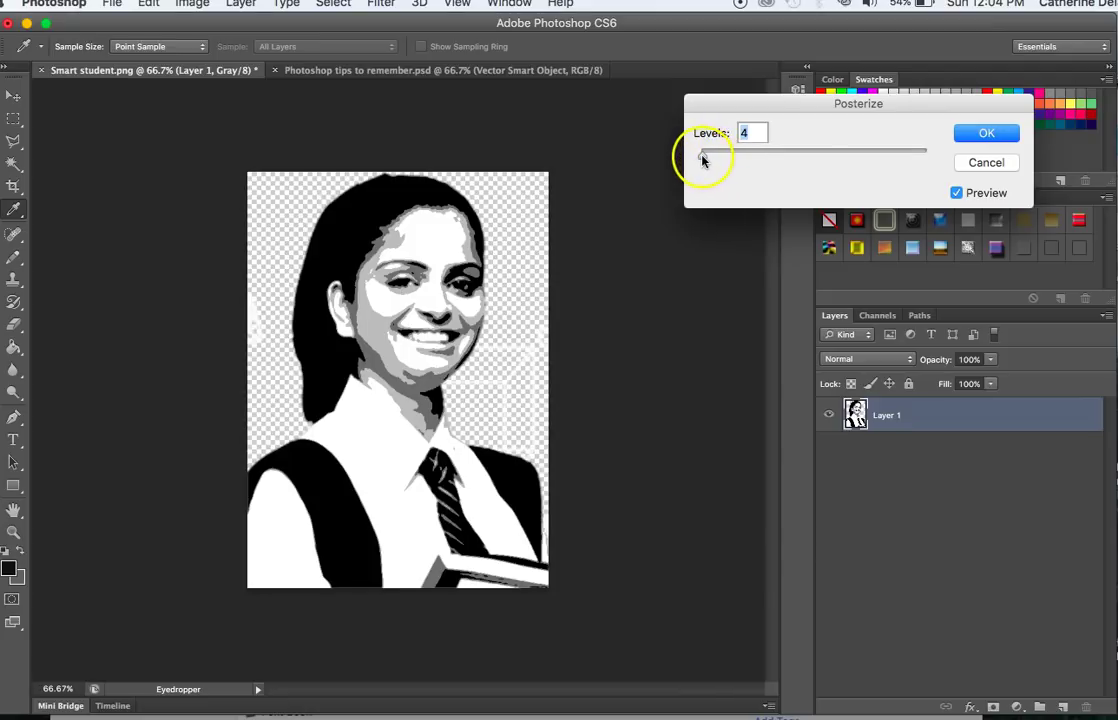
mouse_move(708, 157)
left_mouse_down()
mouse_move(779, 158)
mouse_move(797, 171)
mouse_move(804, 155)
mouse_move(888, 162)
mouse_move(704, 158)
left_mouse_up()
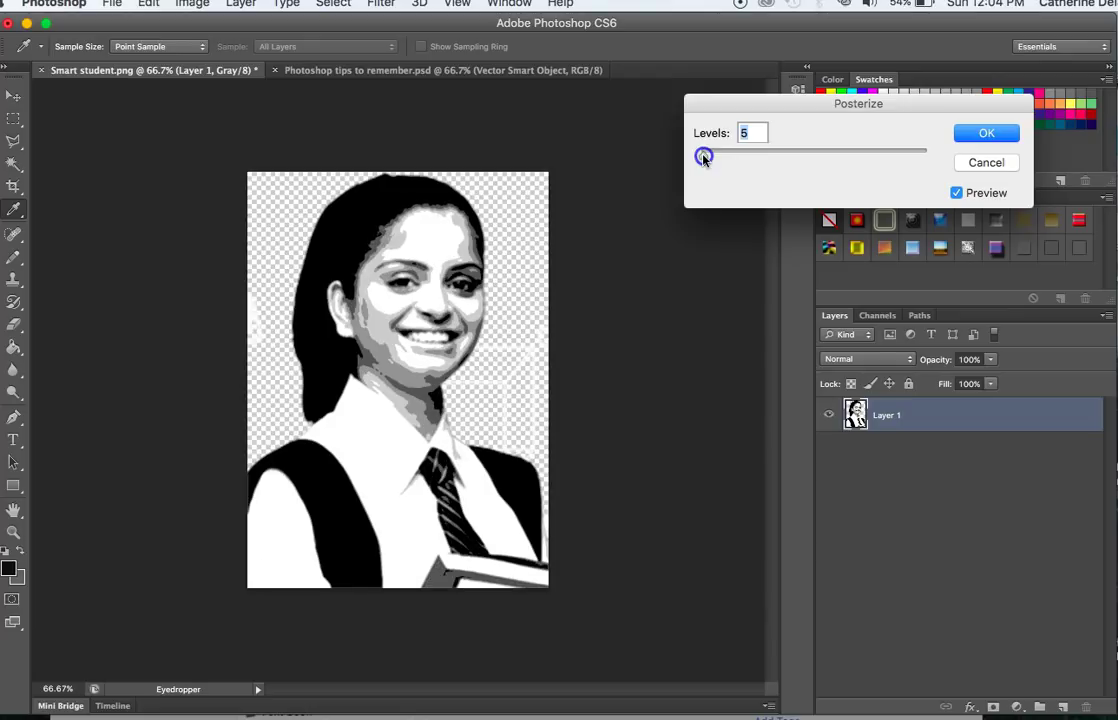
left_click_drag(703, 157, 702, 158)
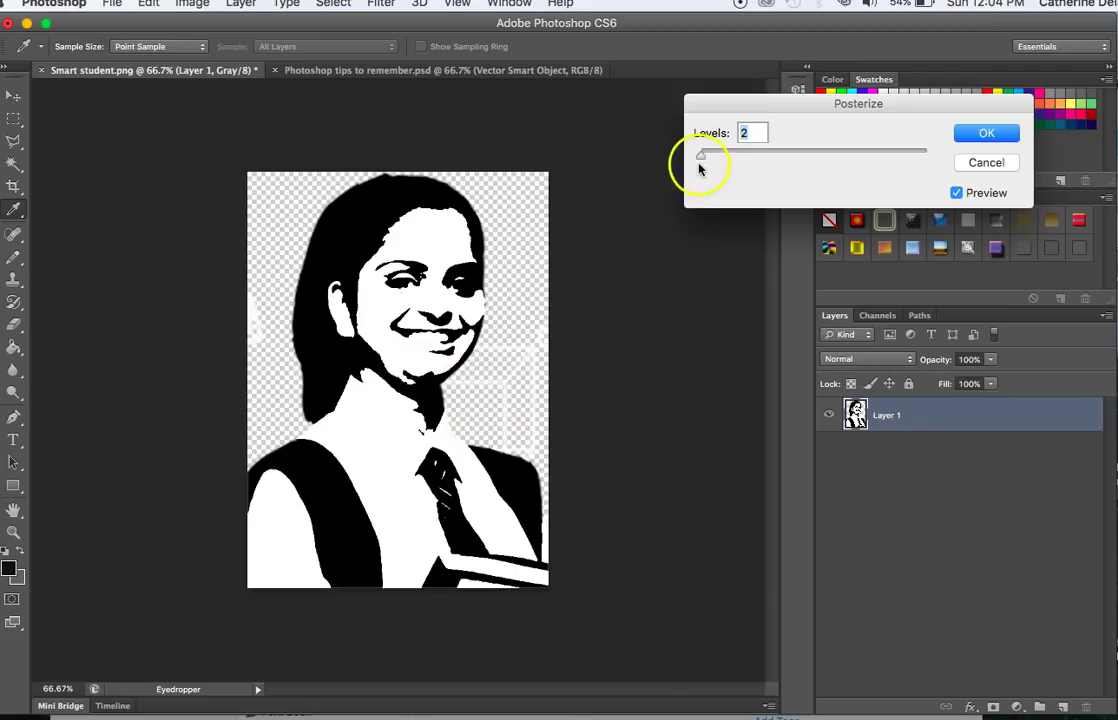
left_click_drag(704, 160, 705, 160)
left_click(749, 133)
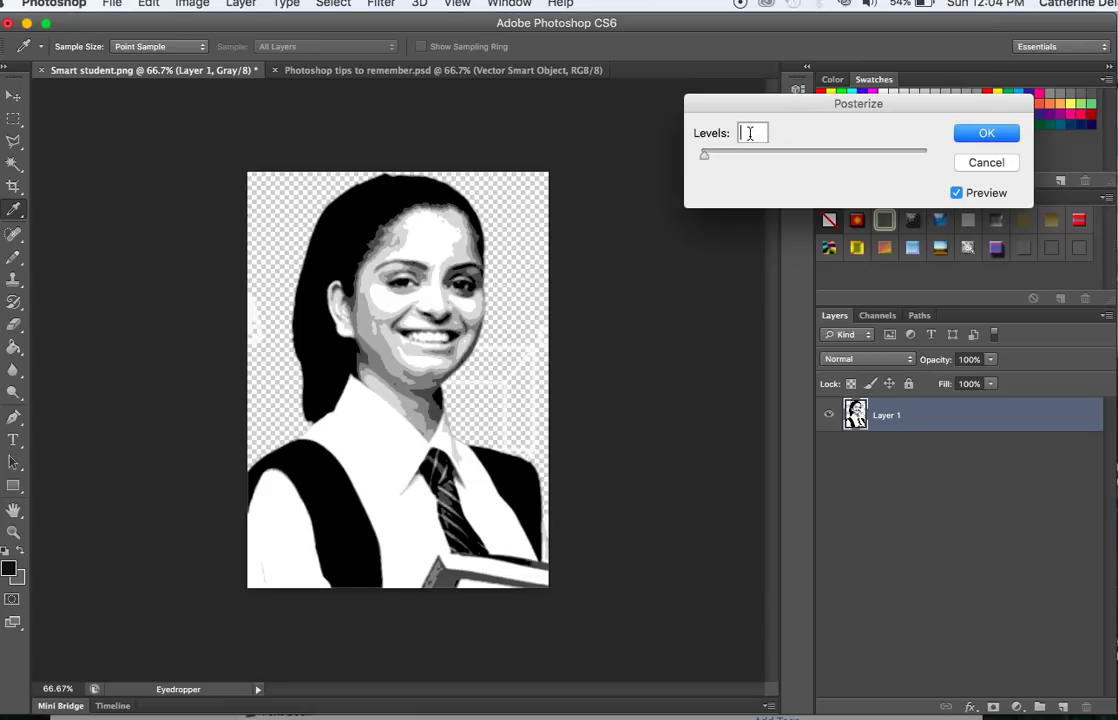
type("4")
left_click(980, 133)
key("w")
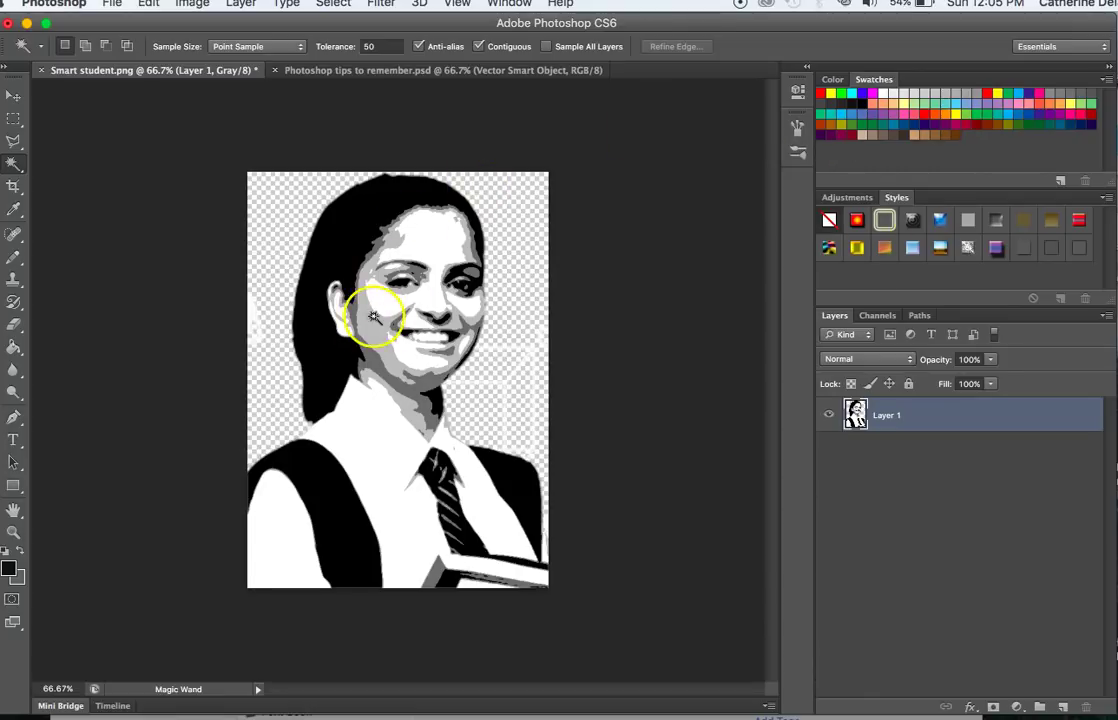
Step: Start converting the posterized photo to Bitmap mode with flattened layers, an output of 70 pixels/centimeter and the Halftone Screen method
left_click(185, 6)
left_click(318, 16)
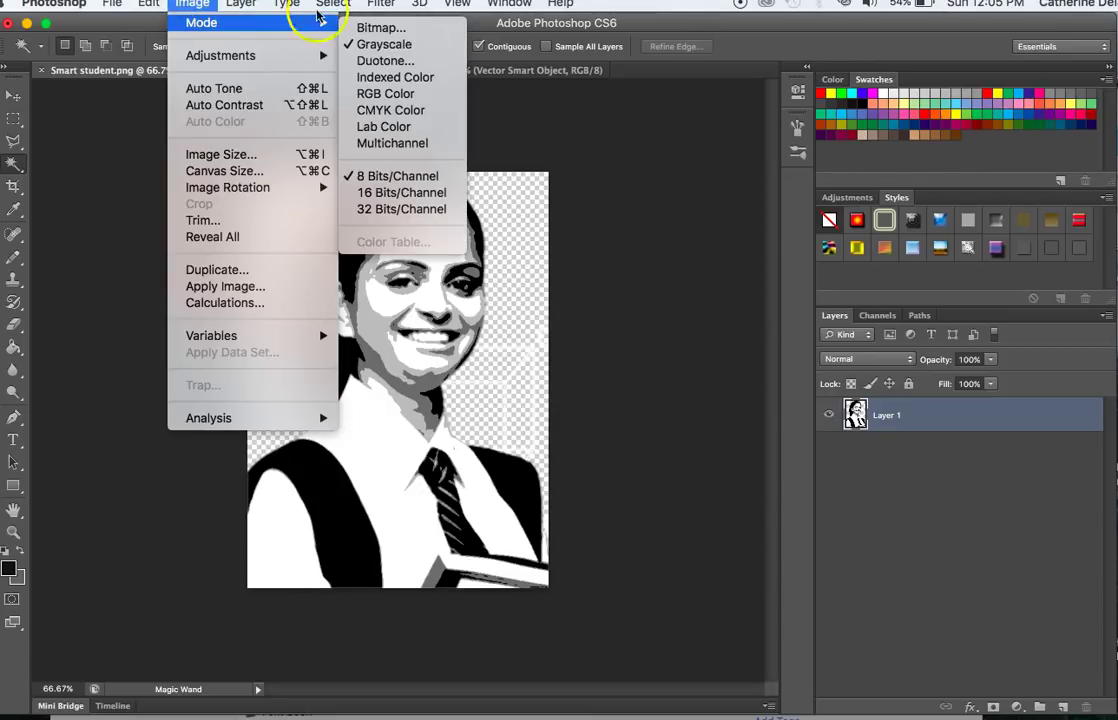
left_click(423, 28)
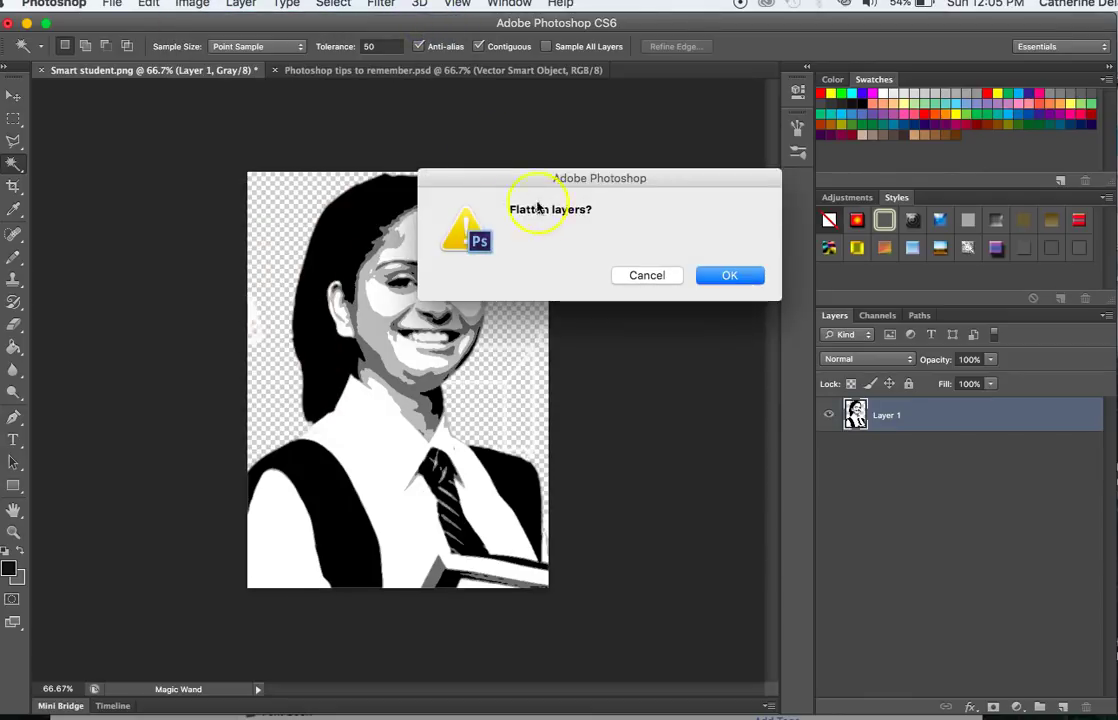
left_click(732, 278)
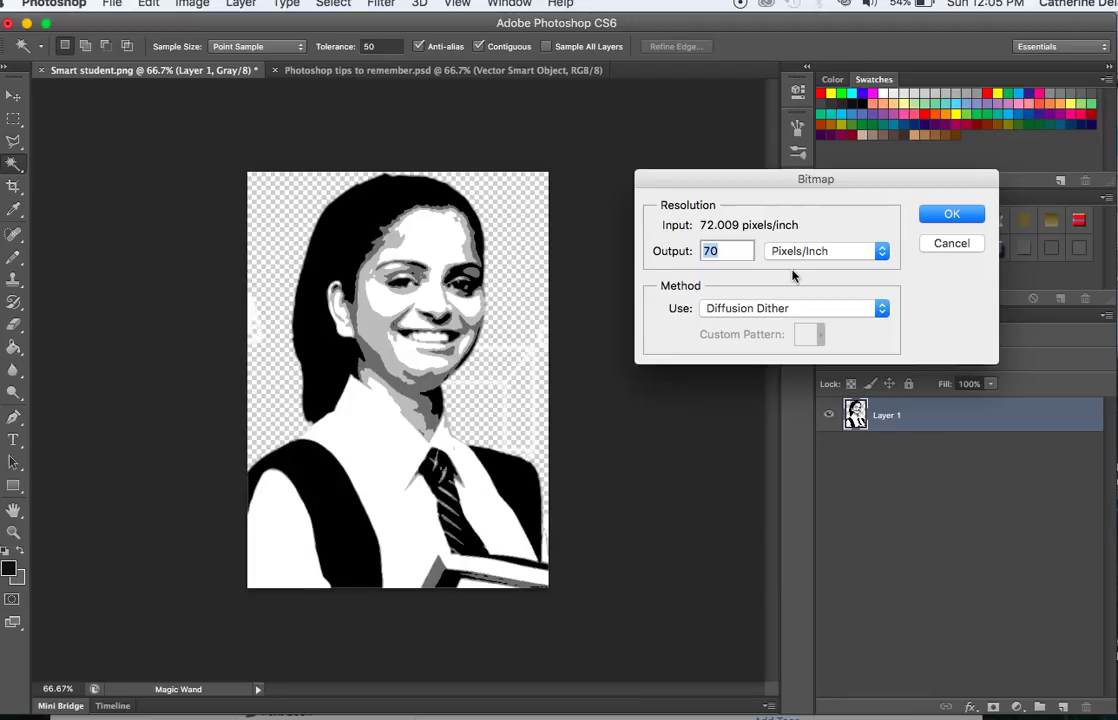
left_click(778, 255)
left_click(887, 251)
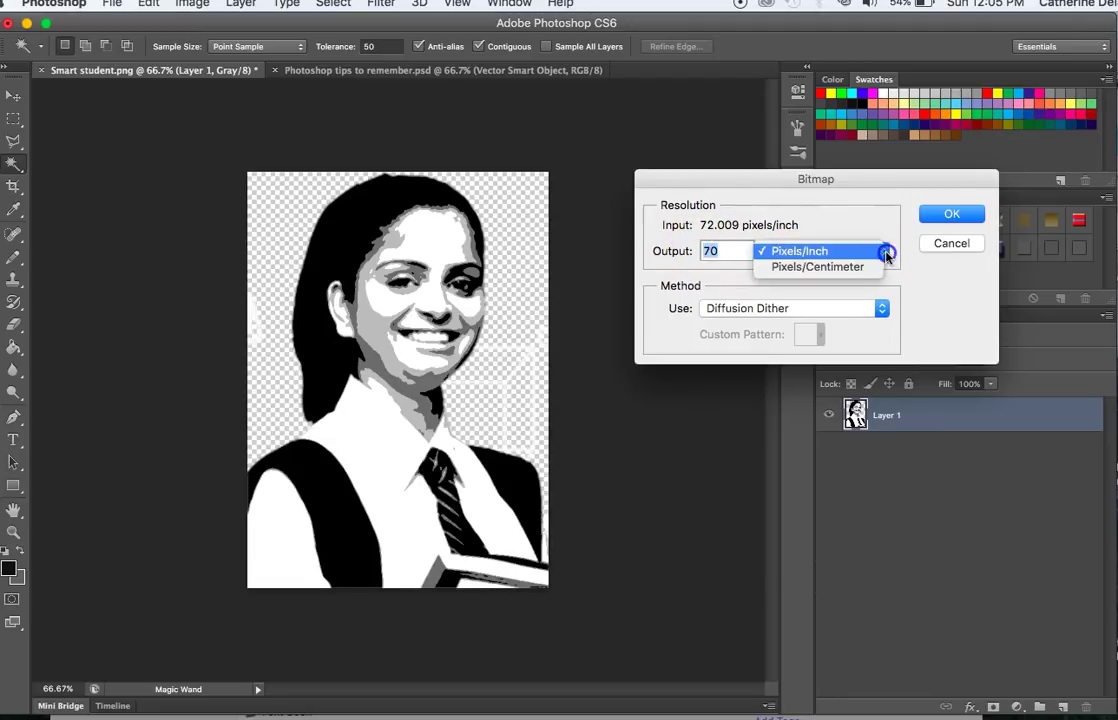
left_click(868, 275)
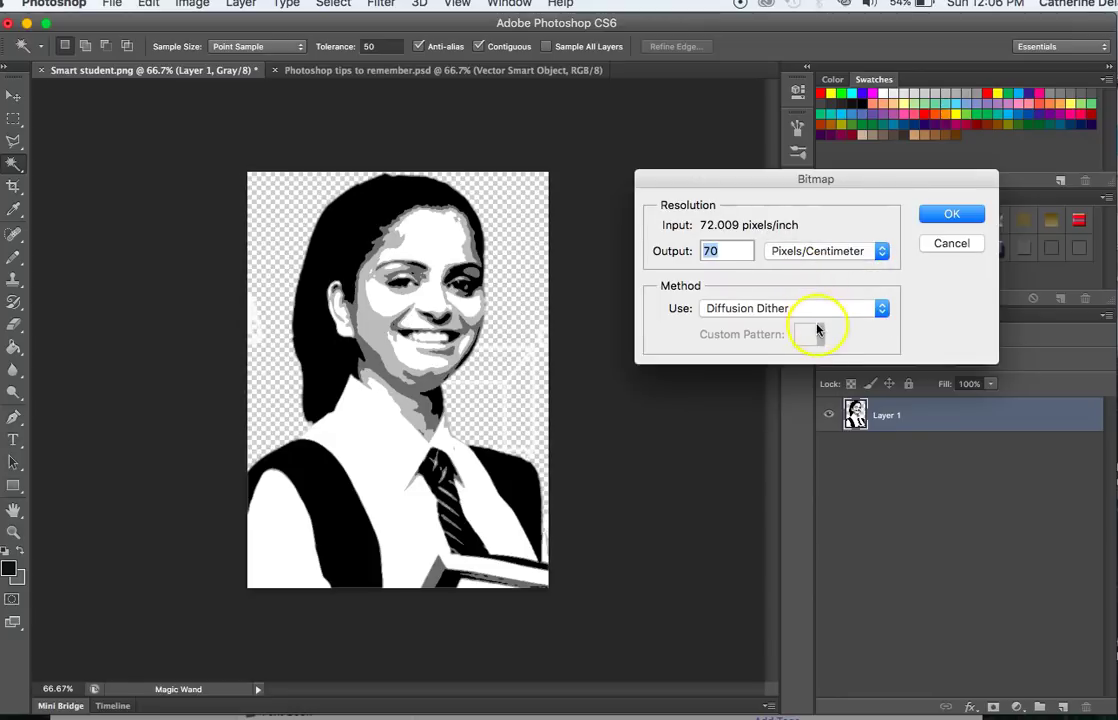
left_click(882, 312)
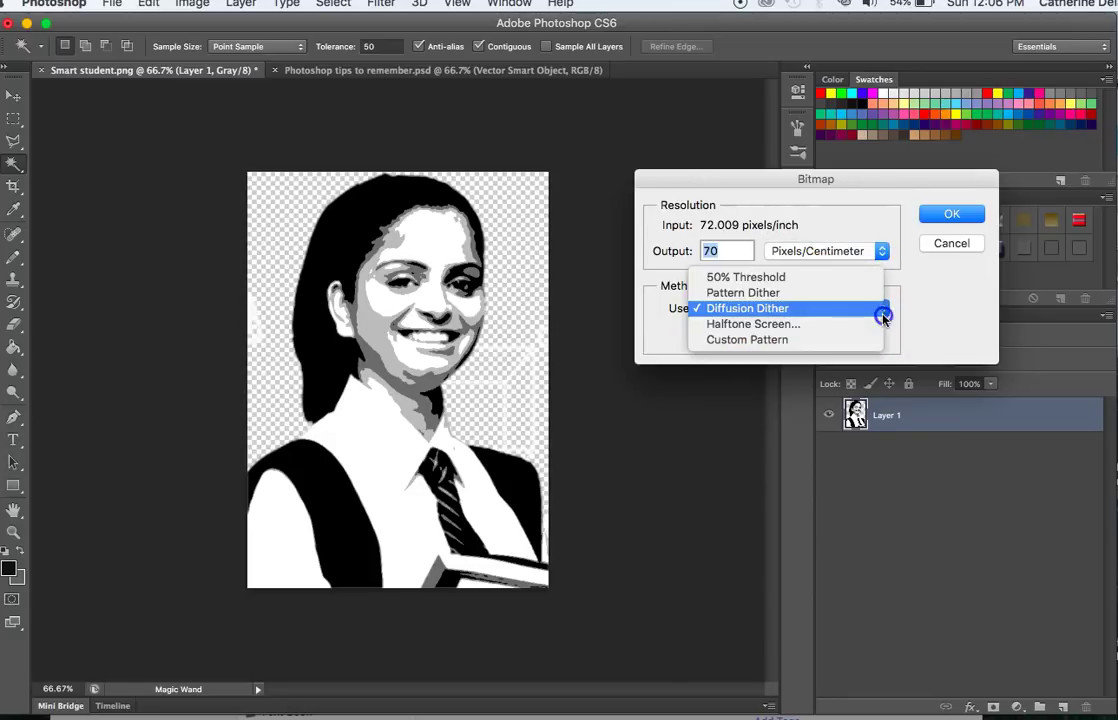
left_click(719, 324)
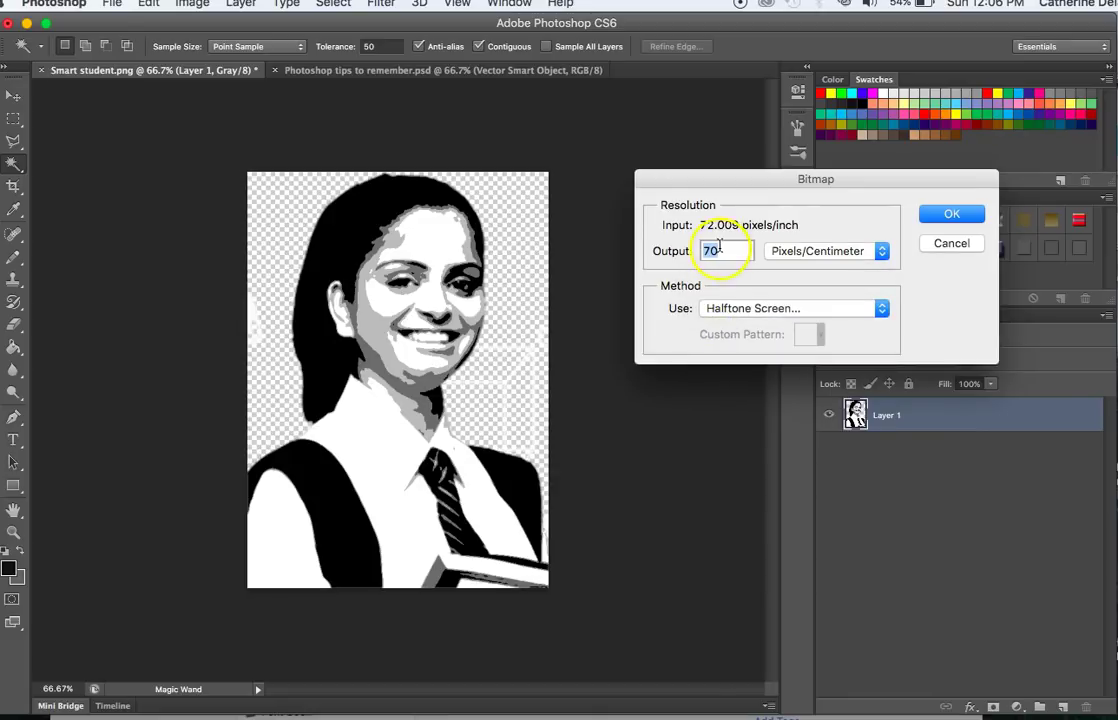
left_click(945, 214)
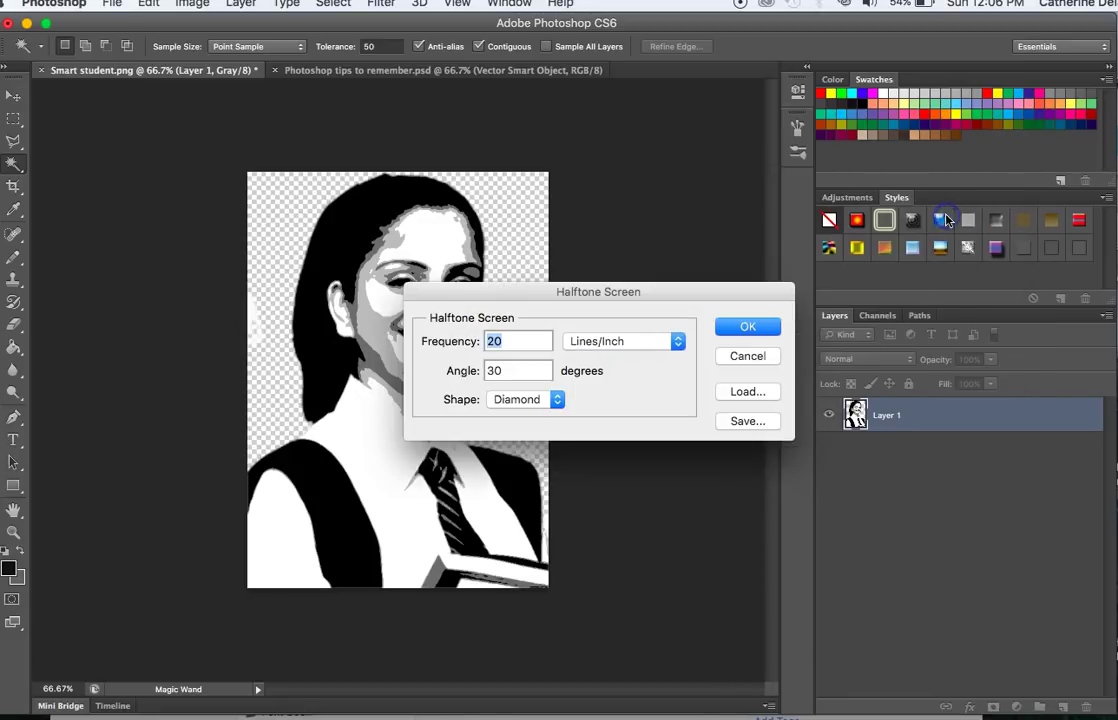
Step: Apply the halftone screen at 20 lines/centimeter with a 30 degree angle and the Diamond shape
left_click_drag(644, 293, 836, 157)
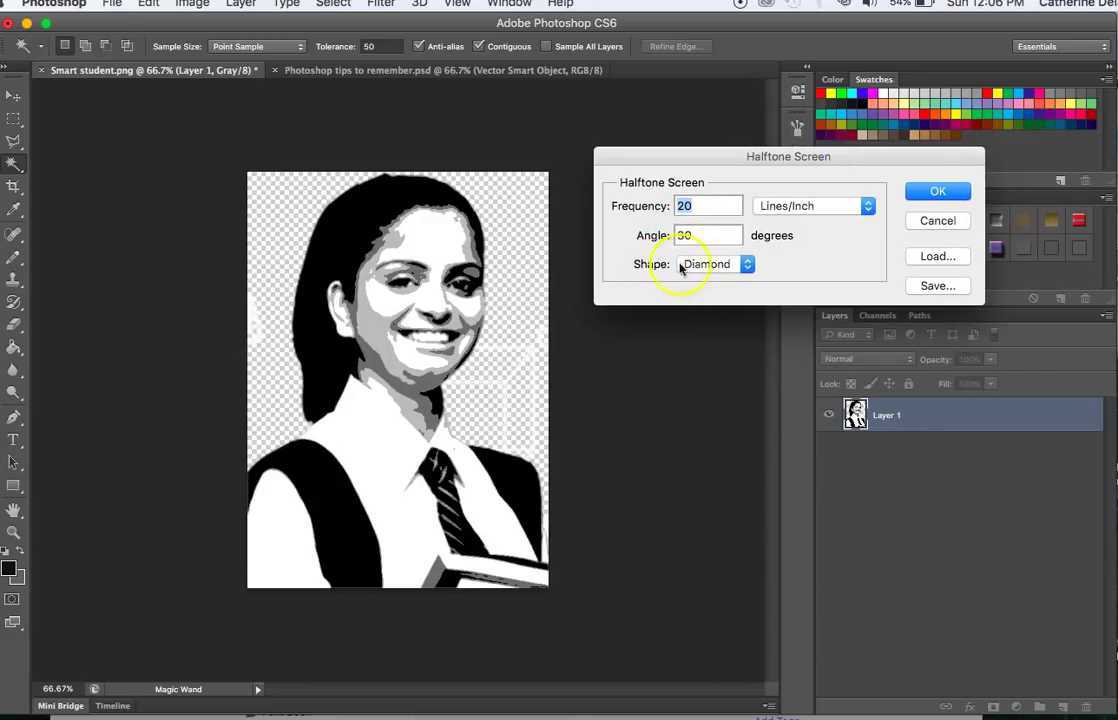
left_click(868, 210)
left_click(858, 222)
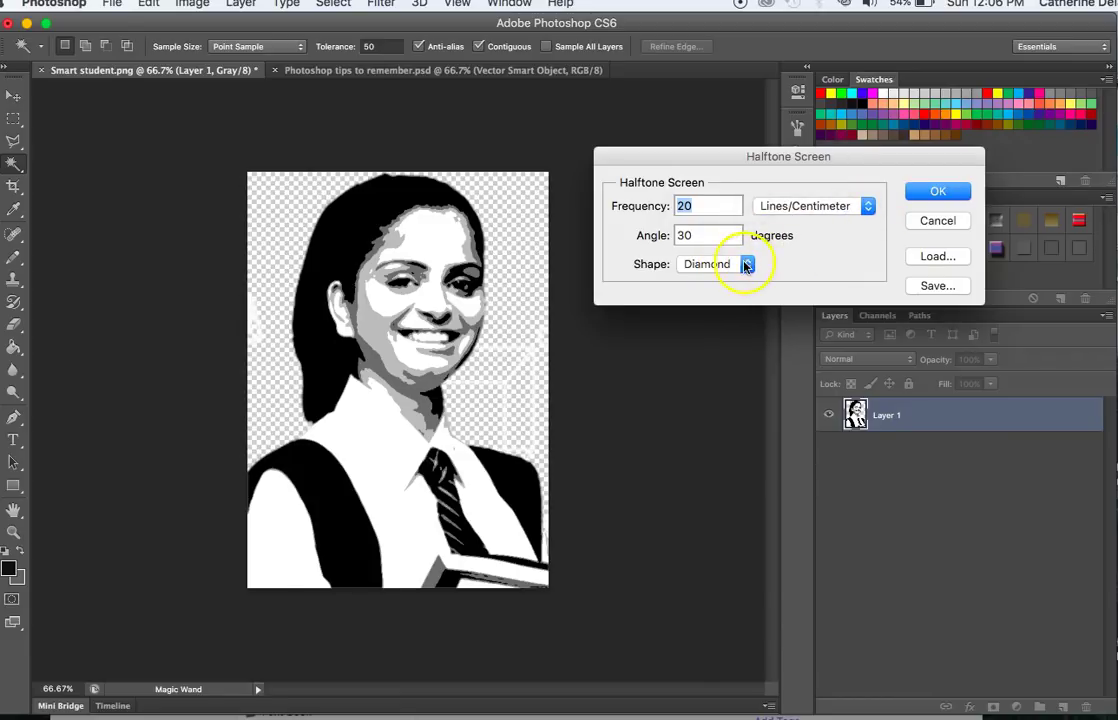
left_click(931, 190)
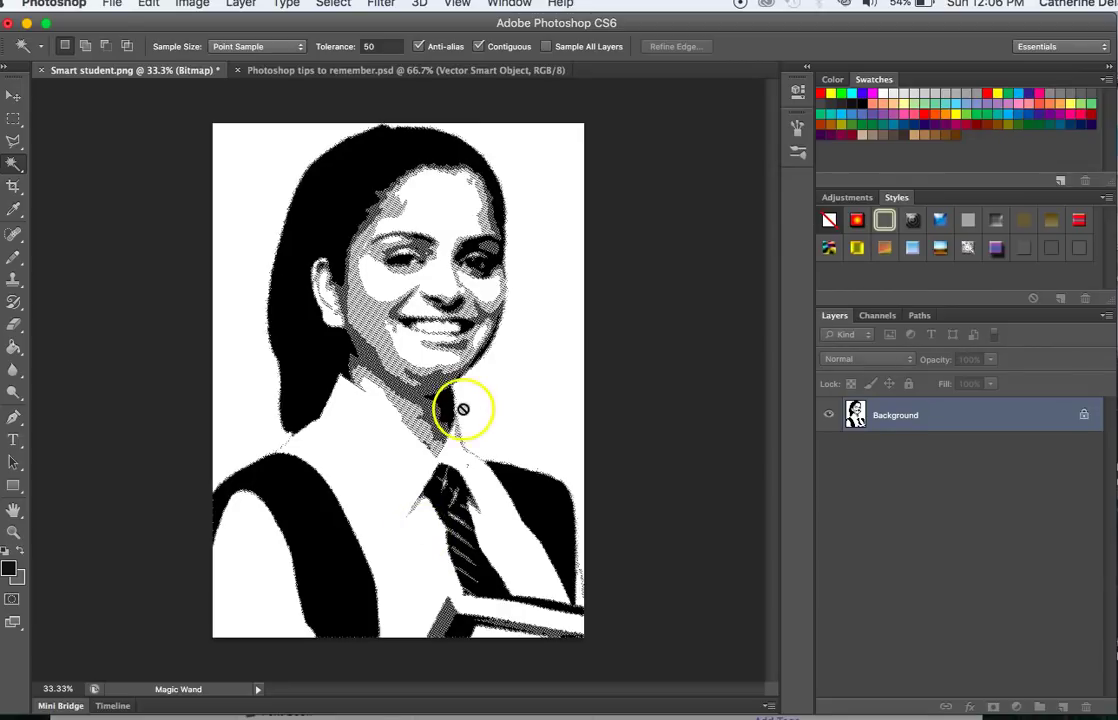
Step: Examine the diamond halftone pattern on the face and undo the bitmap conversion
scroll(377, 312, "up", 4)
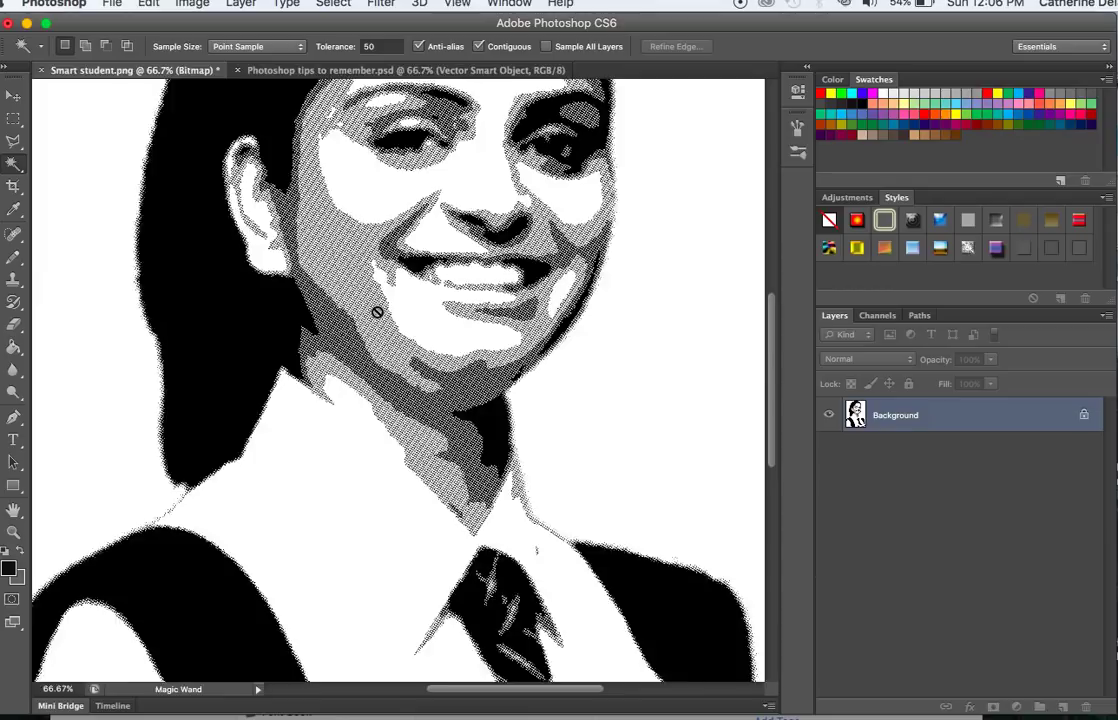
key("super+minus")
key("super+minus")
key("super+minus")
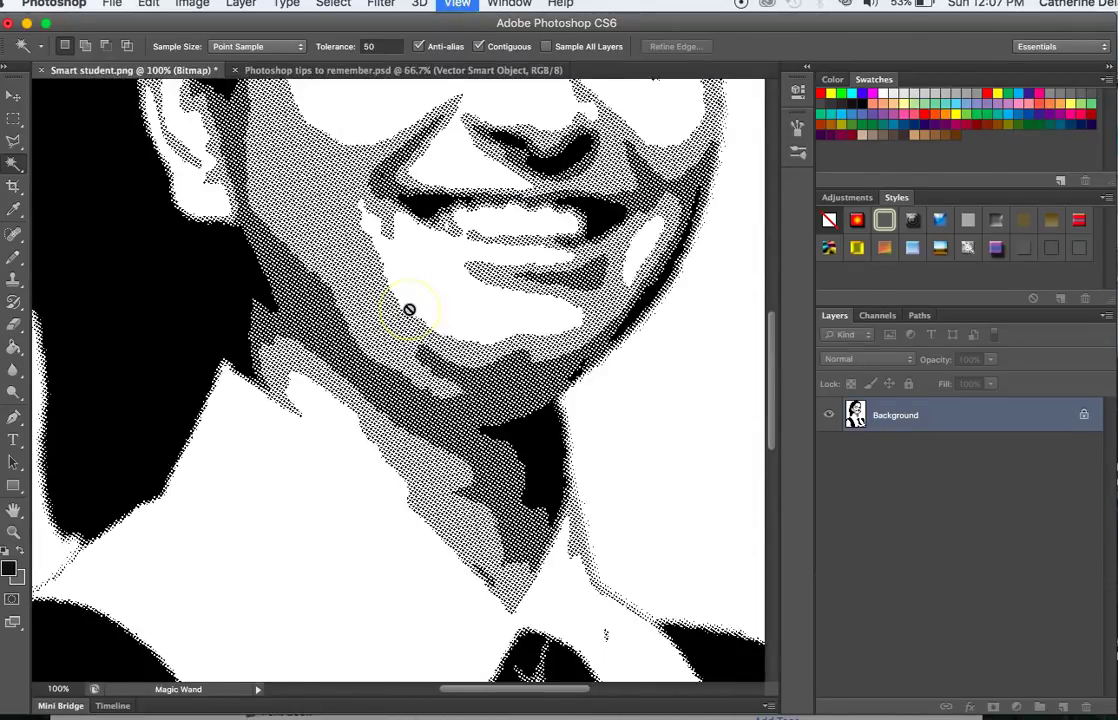
key("super+minus")
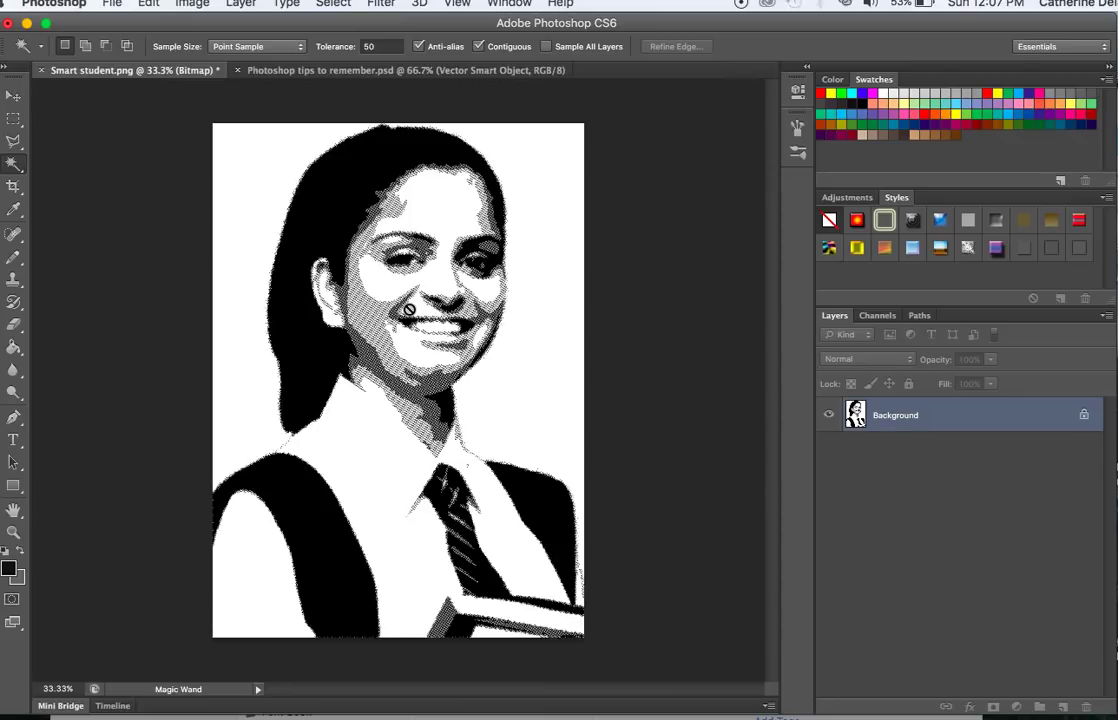
key("super+z")
left_click(494, 172)
key("super+plus")
key("super+plus")
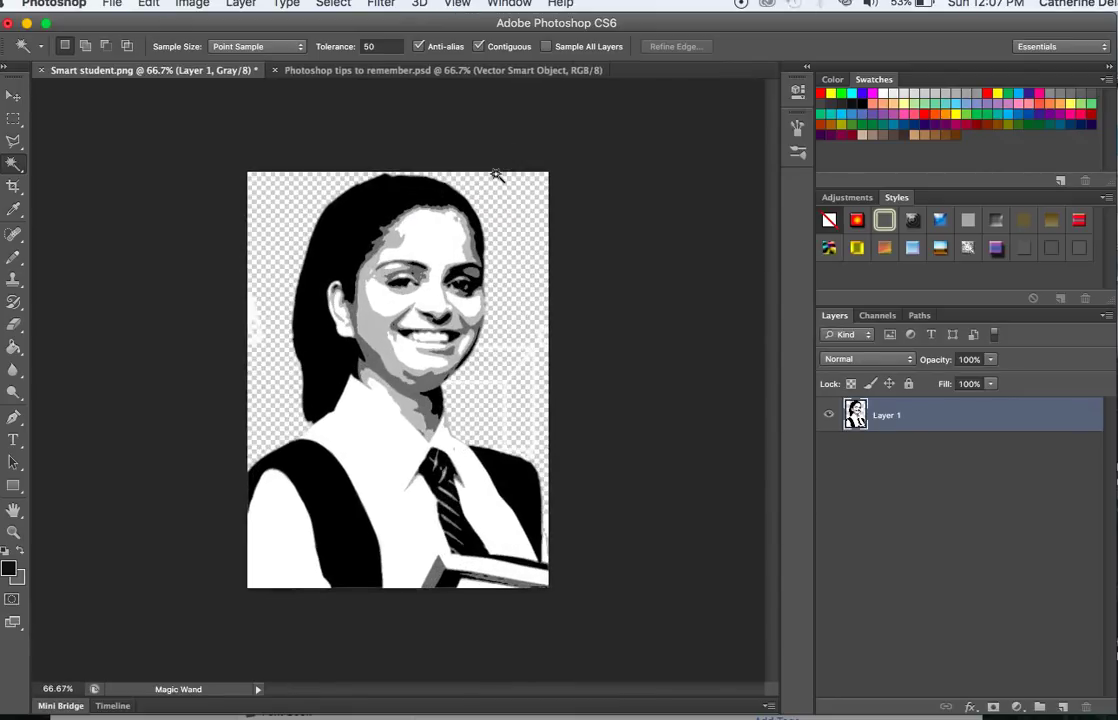
key("super+plus")
key("super+minus")
left_click(491, 264)
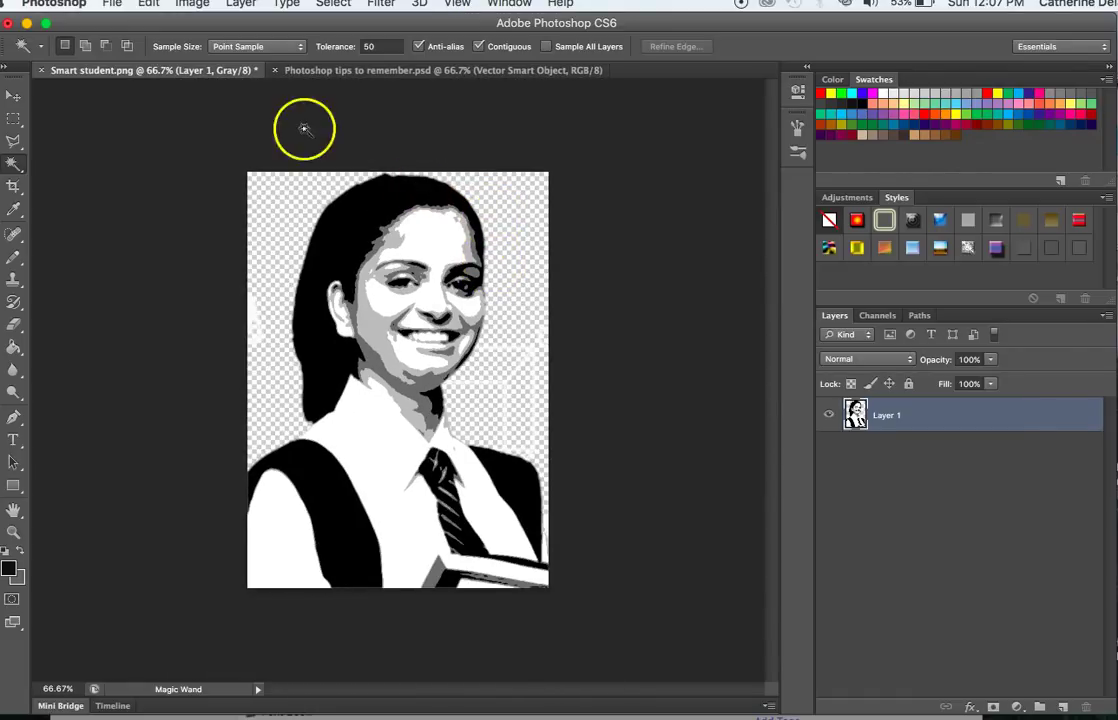
Step: Start another Bitmap conversion of the photo with flattened layers, an output of 15 pixels/centimeter and the Halftone Screen method
left_click(185, 6)
mouse_move(220, 22)
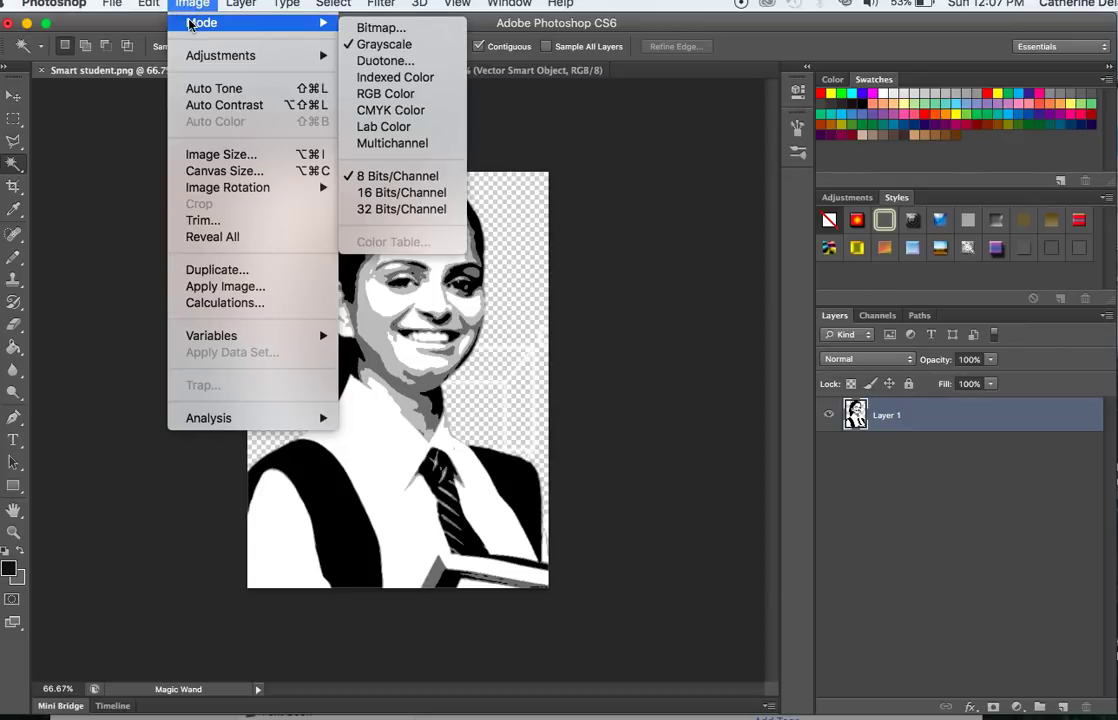
left_click(406, 31)
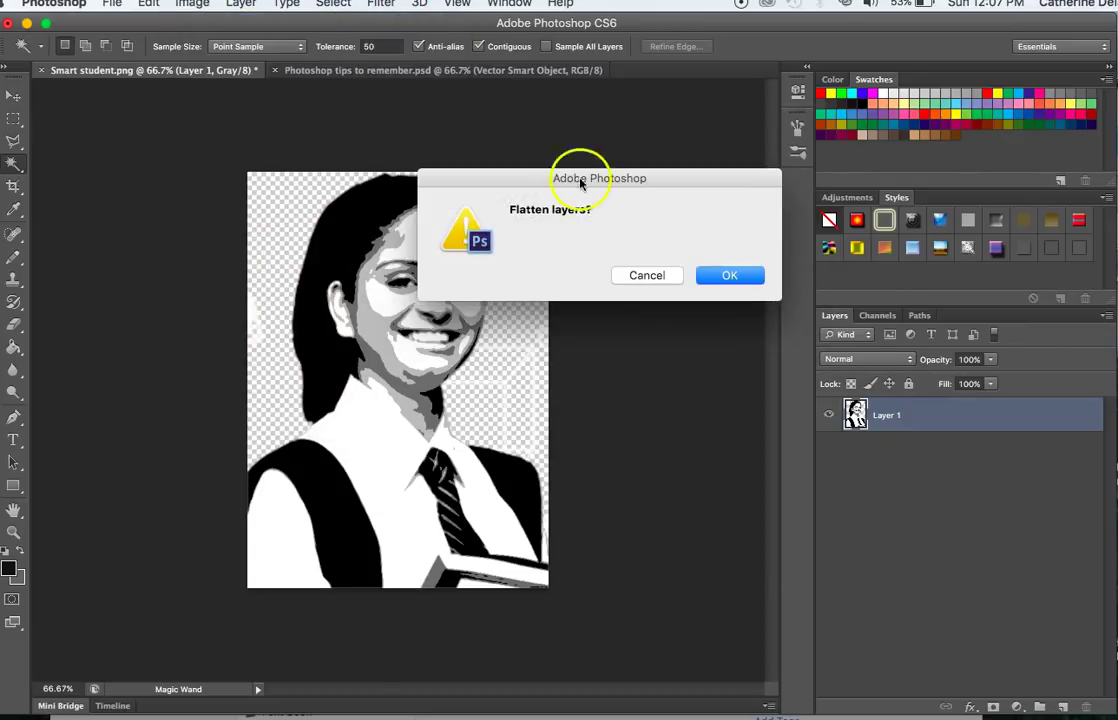
left_click(753, 285)
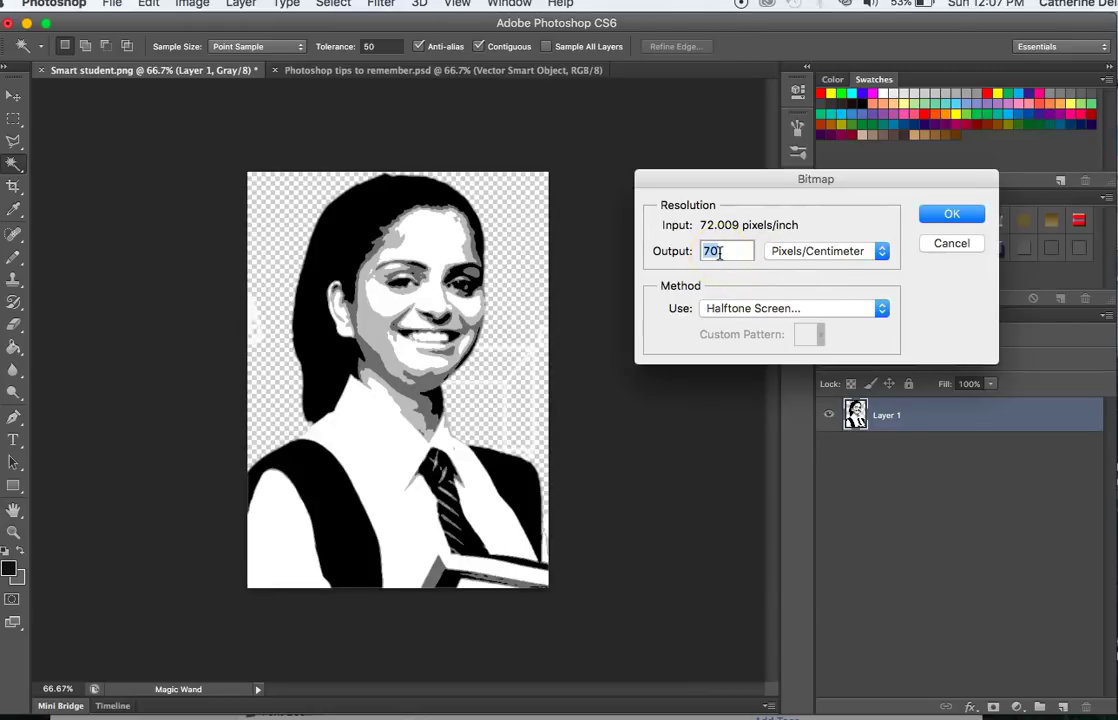
key("BackSpace")
type("15")
left_click(949, 216)
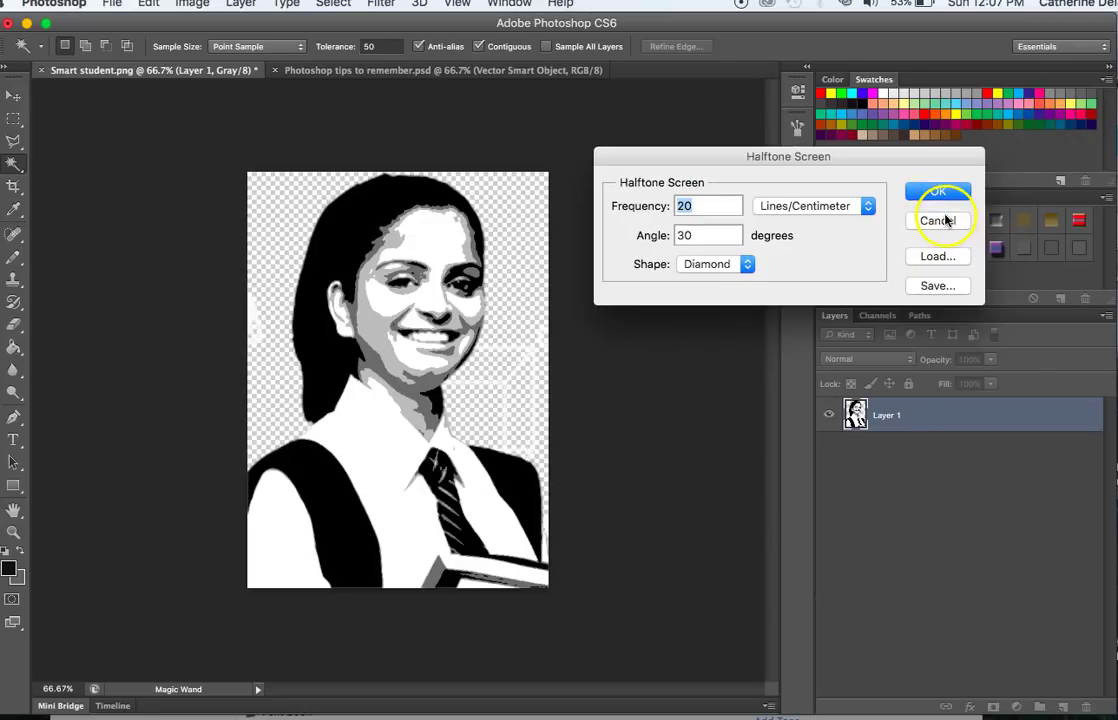
Step: Apply the halftone screen with the Round shape at 20 lines/centimeter and a 30 degree angle
left_click(747, 266)
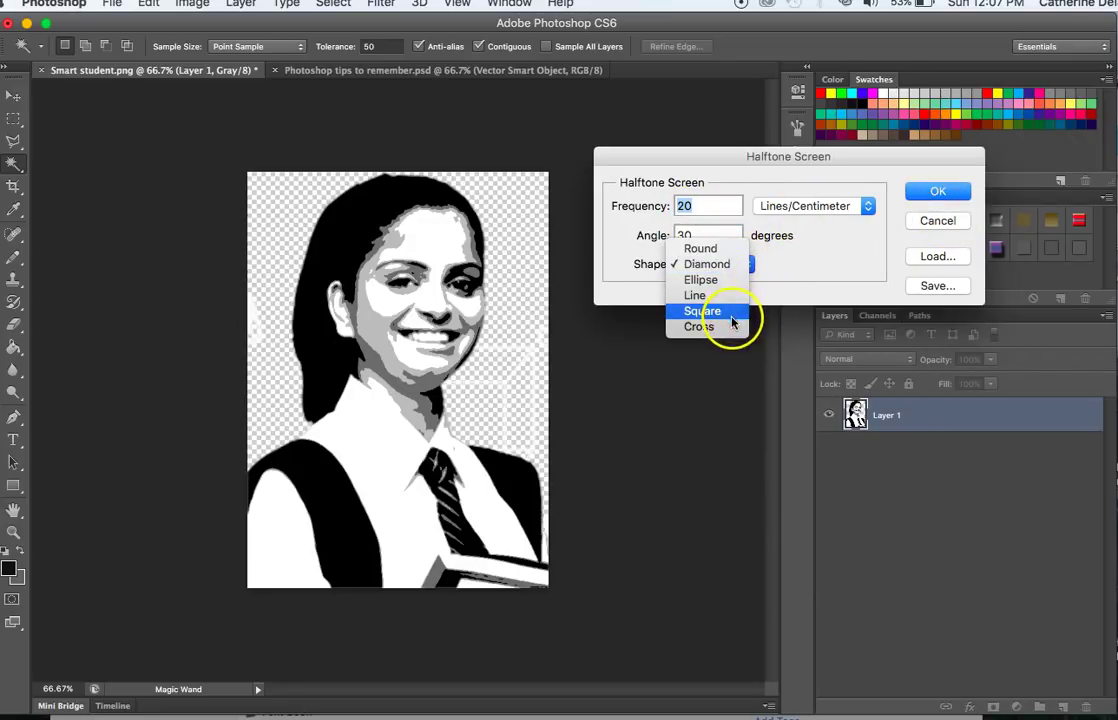
left_click(705, 249)
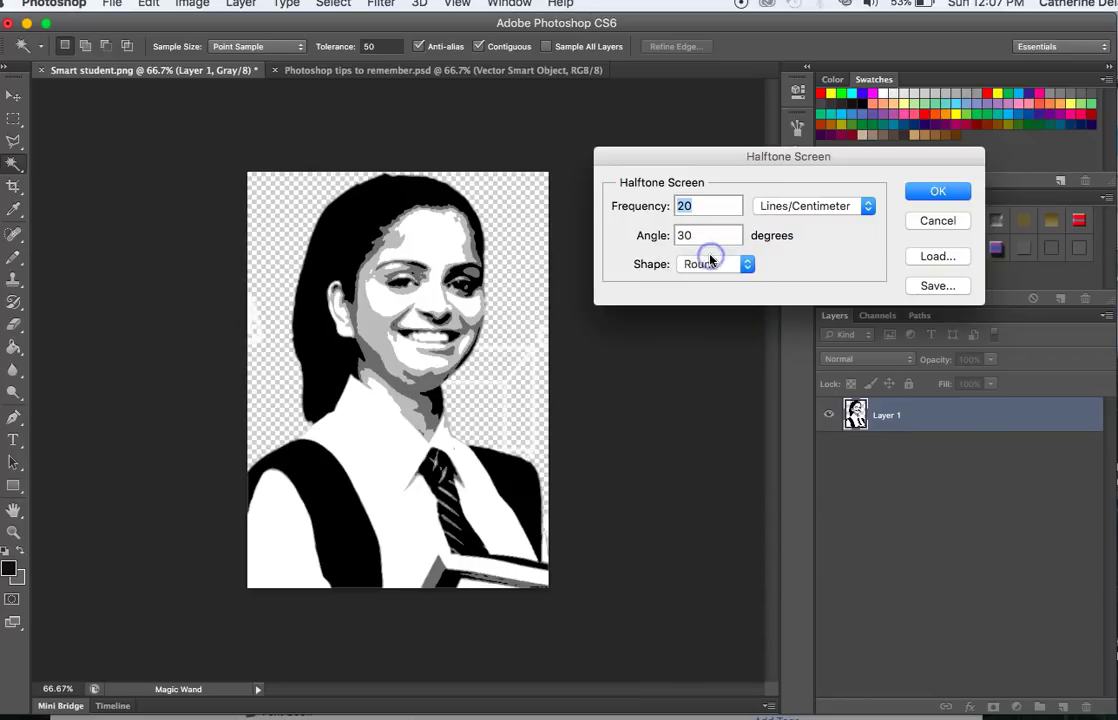
left_click(934, 190)
Step: Examine the round halftone pattern on the portrait and undo the bitmap conversion
left_click(564, 257)
key("super+plus")
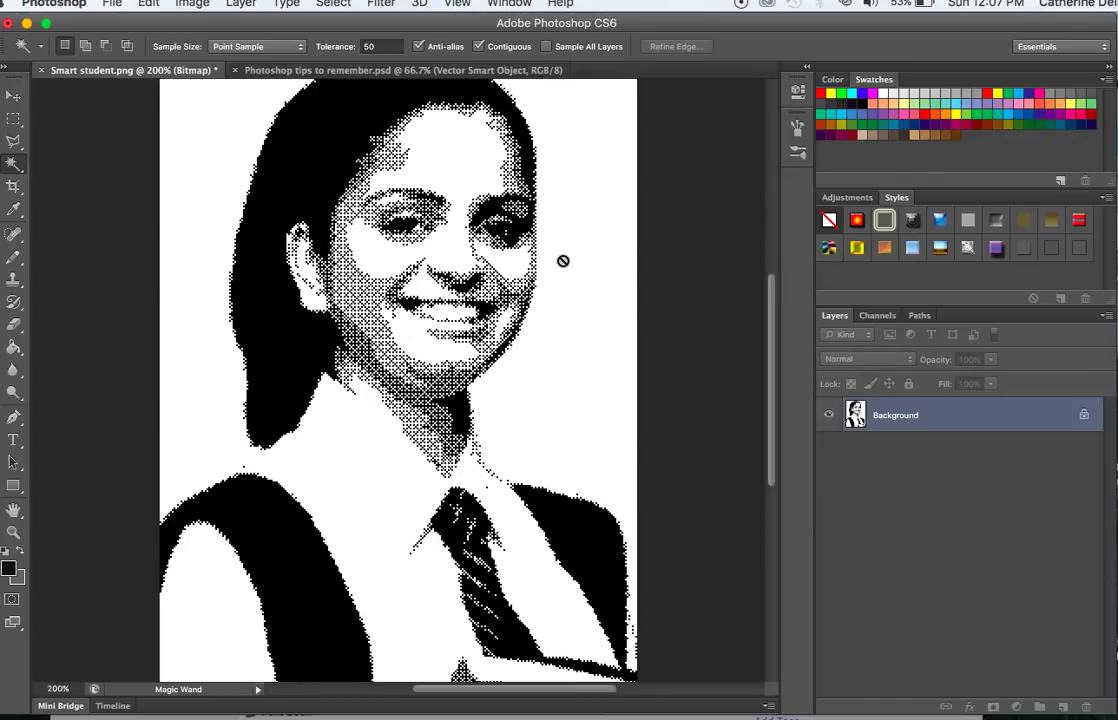
key("super+plus")
key("super+minus")
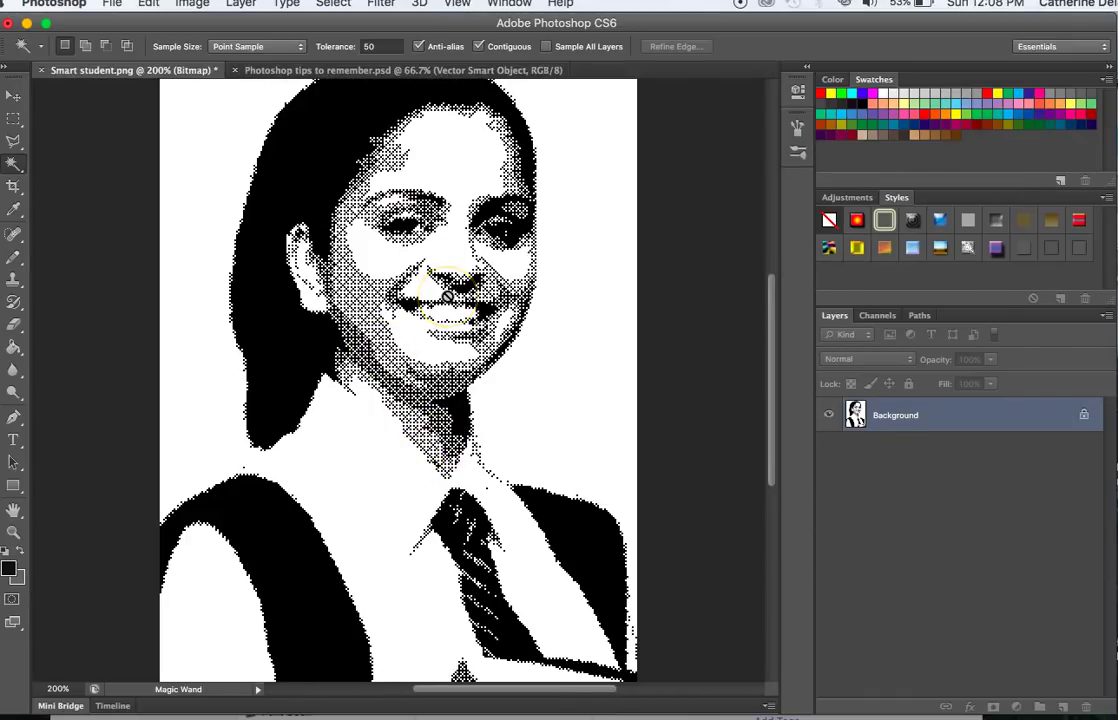
key("super+minus")
key("super+plus")
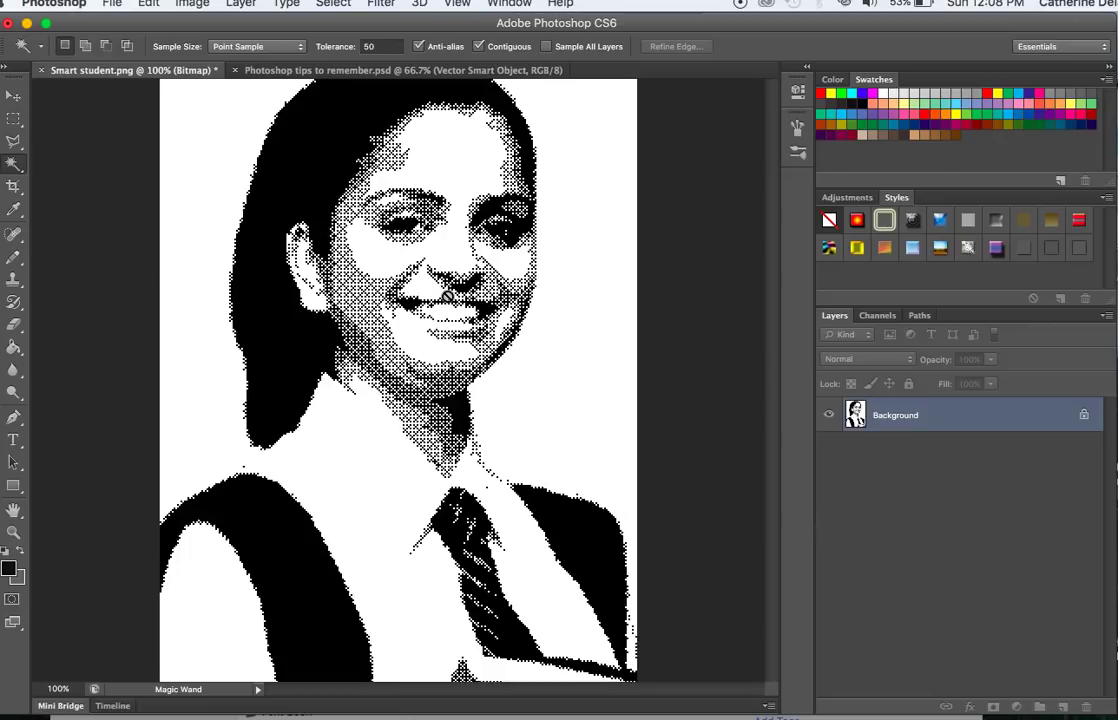
key("super+minus")
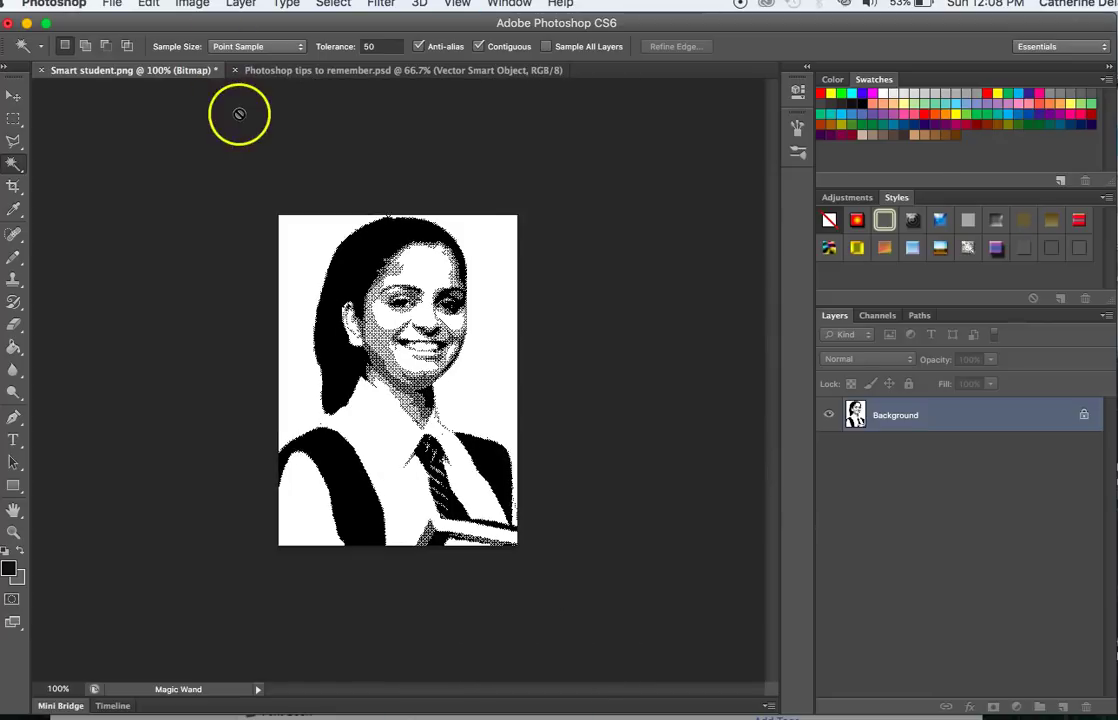
key("super+z")
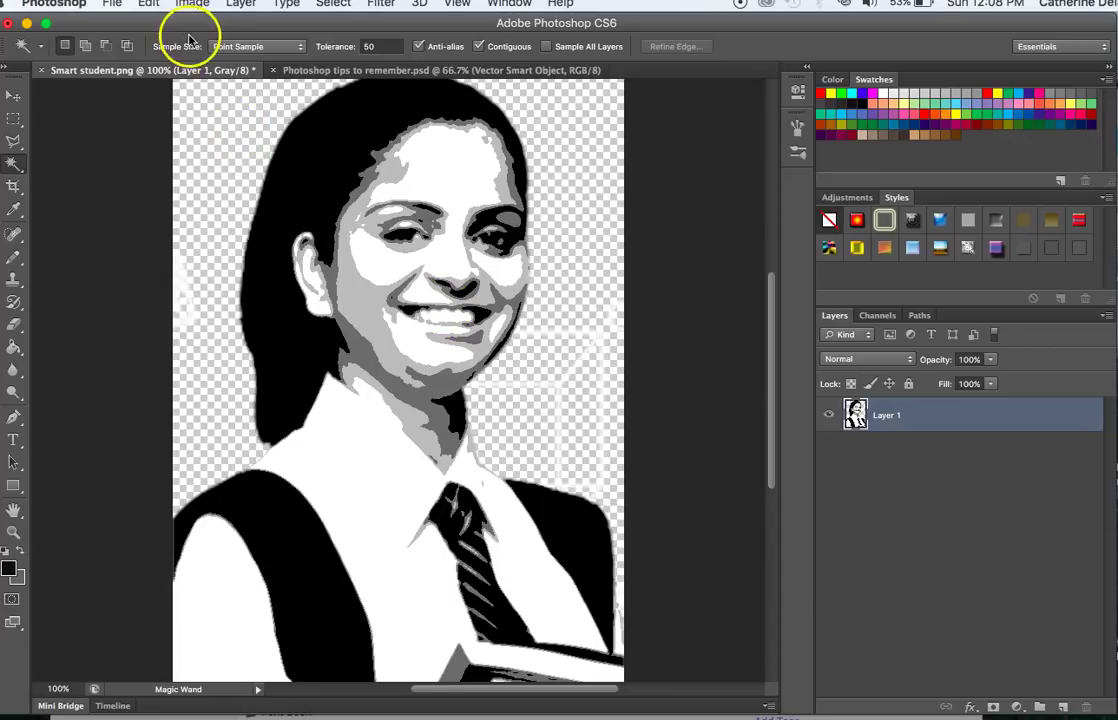
Step: Start a Bitmap conversion of the portrait with flattened layers, an output of 50 pixels/centimeter and the Halftone Screen method
left_click(195, 5)
mouse_move(230, 22)
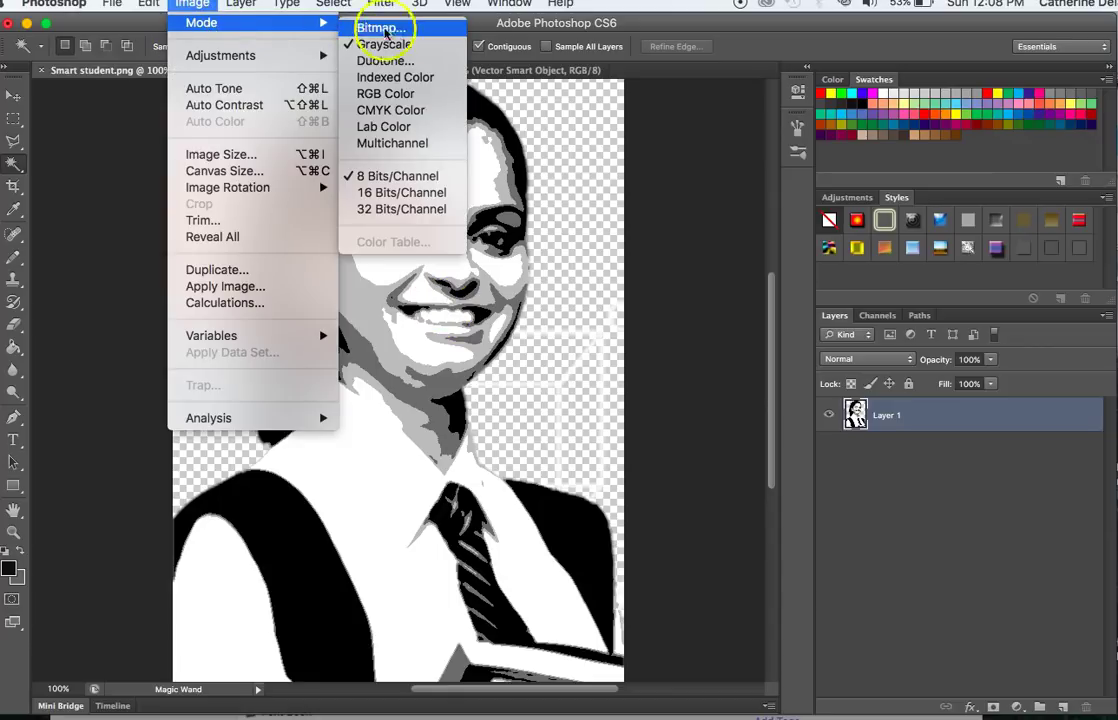
left_click(396, 30)
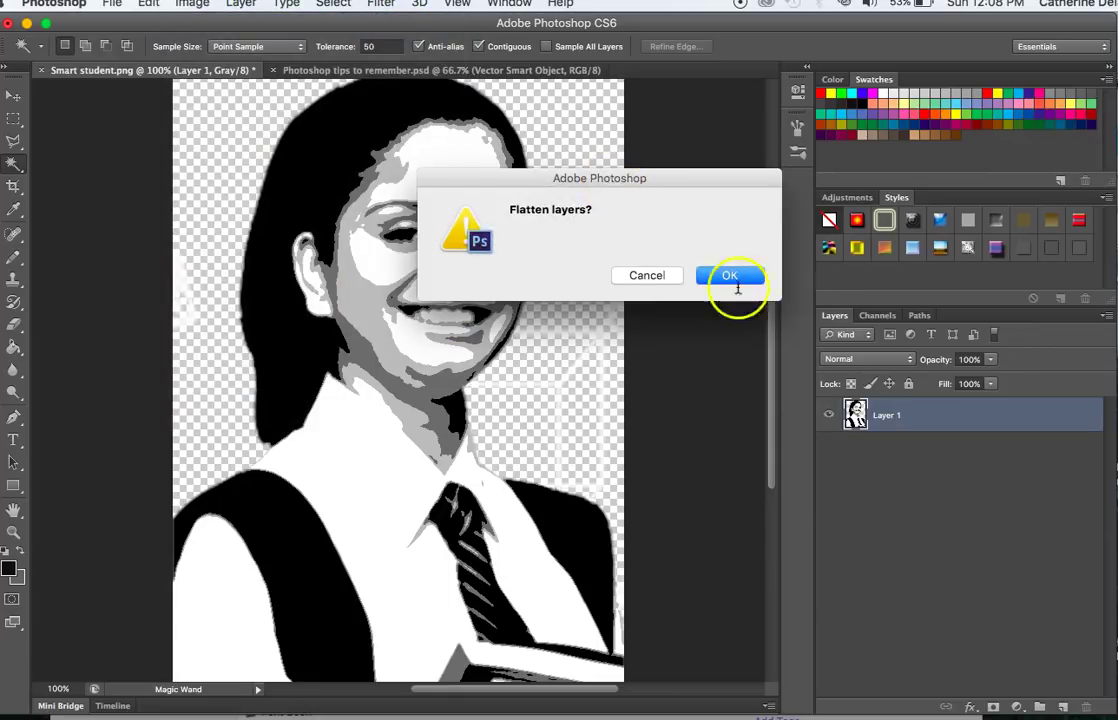
left_click(728, 277)
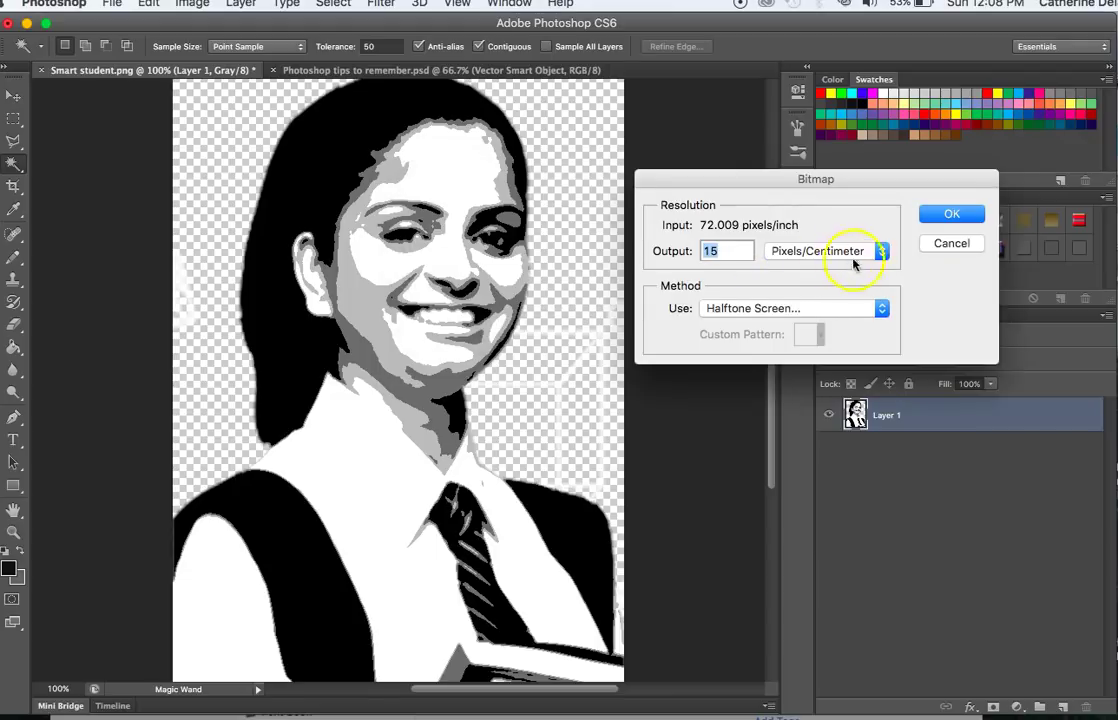
key("BackSpace")
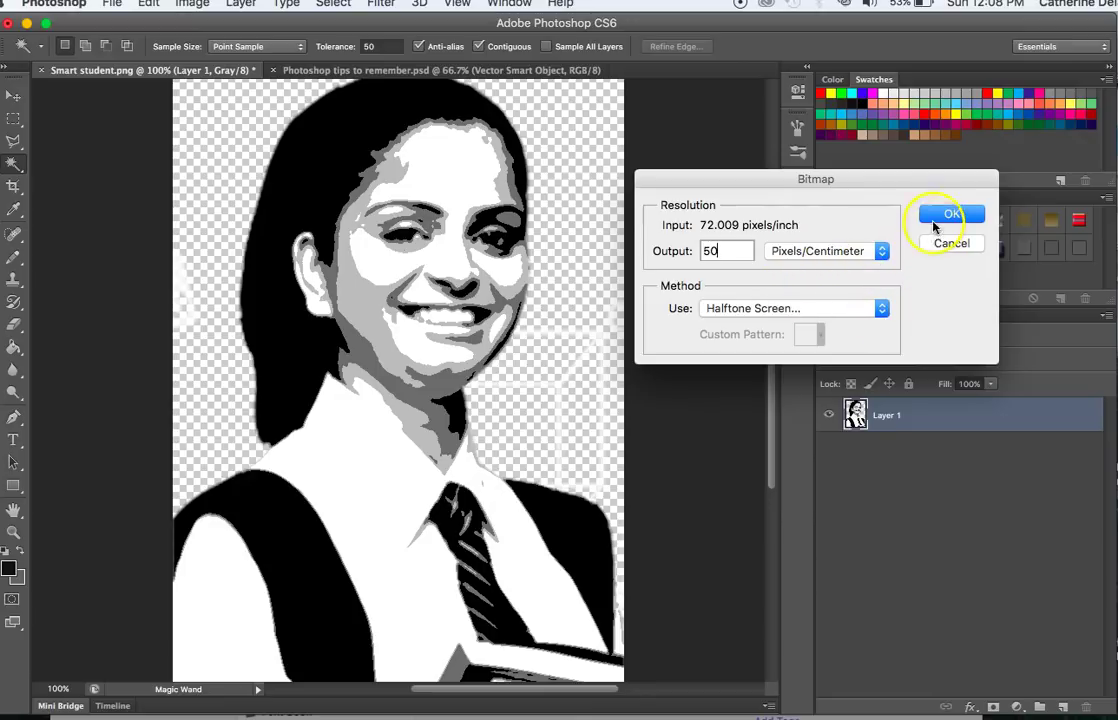
left_click(935, 222)
Step: Apply the halftone screen with the Square shape at 20 lines/centimeter and a 30 degree angle
left_click(744, 266)
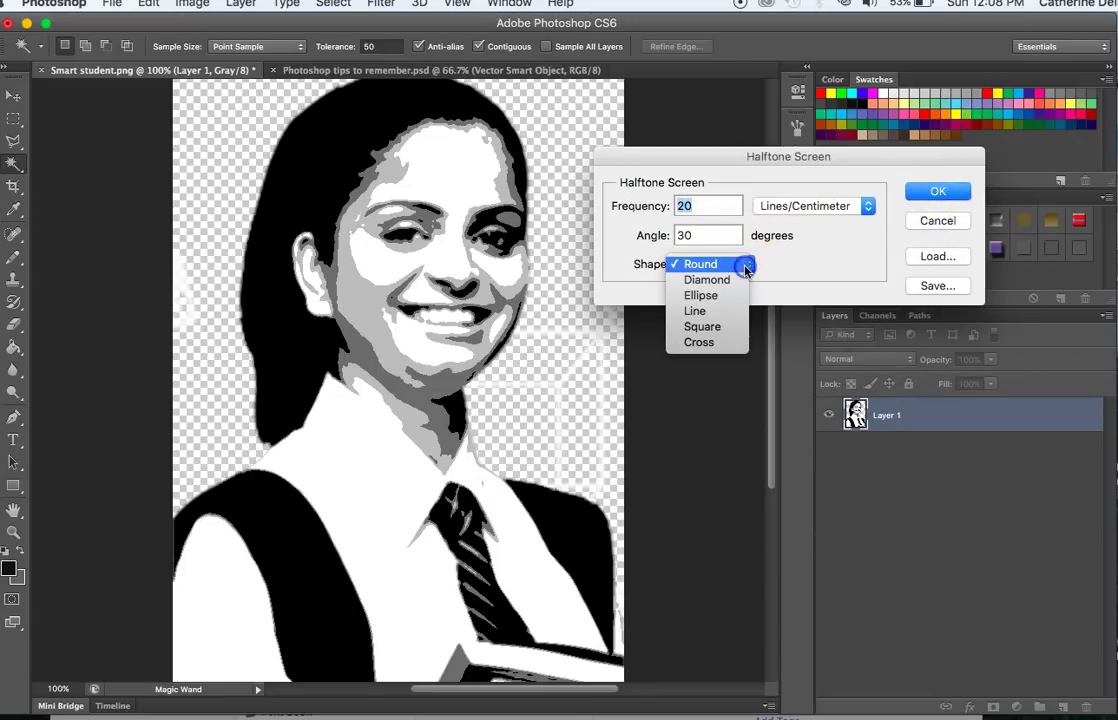
left_click(702, 326)
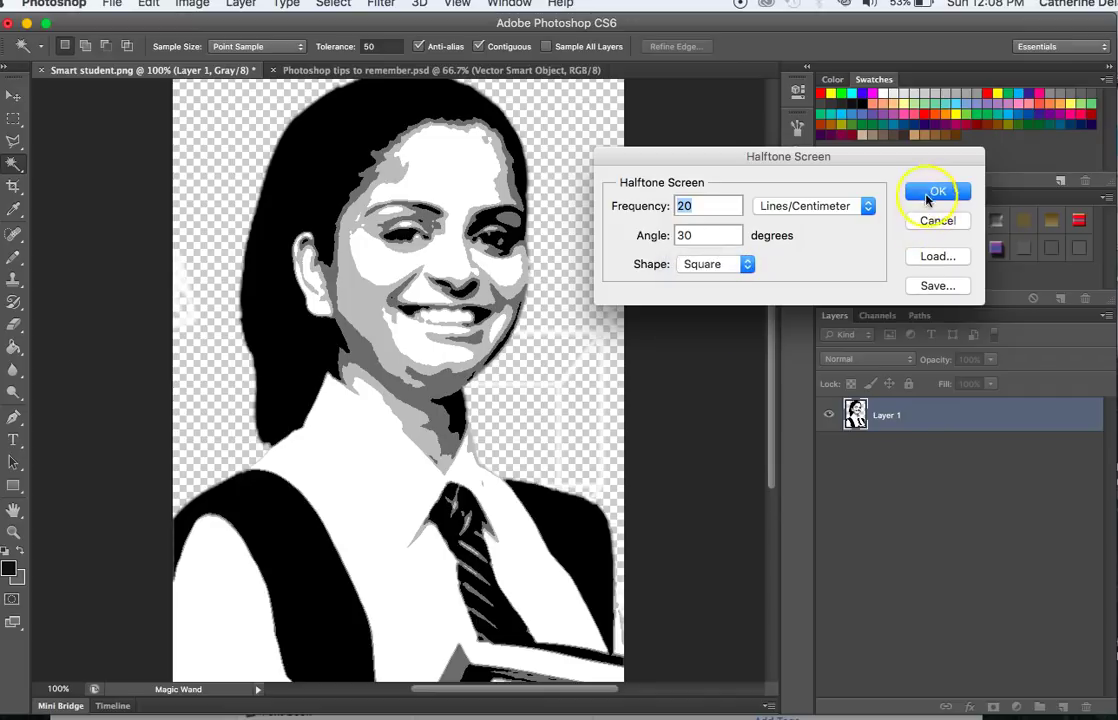
left_click(931, 196)
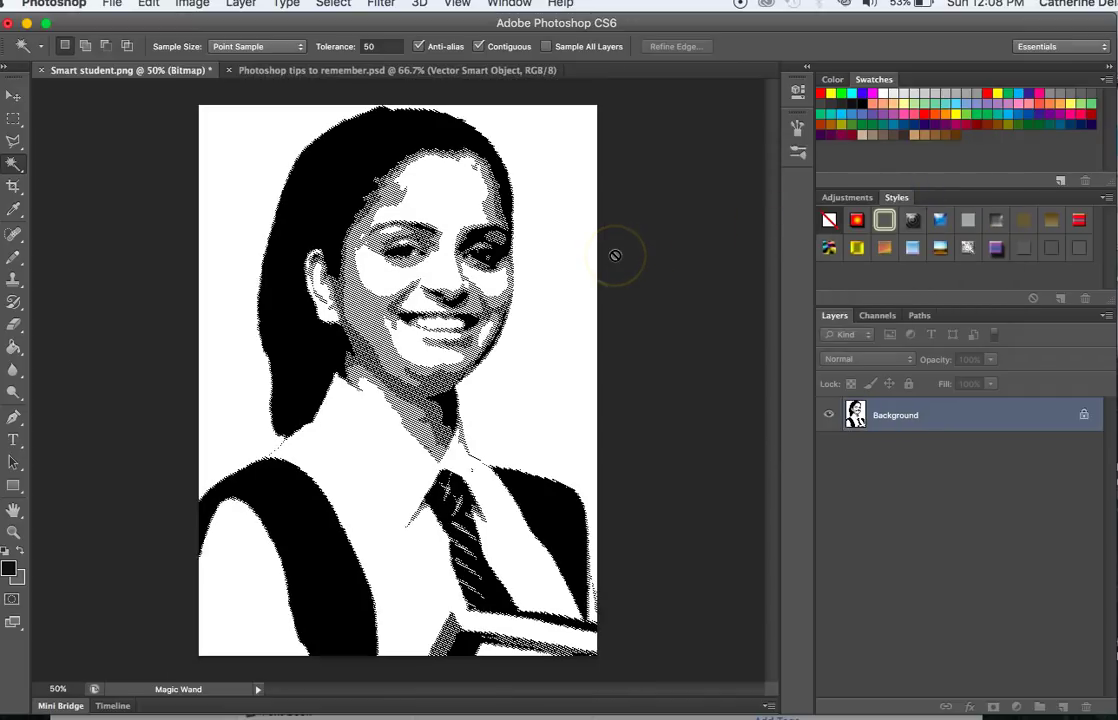
Step: Examine the square halftone pattern up close on the portrait's neck, mouth, eyes and forehead
key("super+equal")
key("super+equal")
key("super+equal")
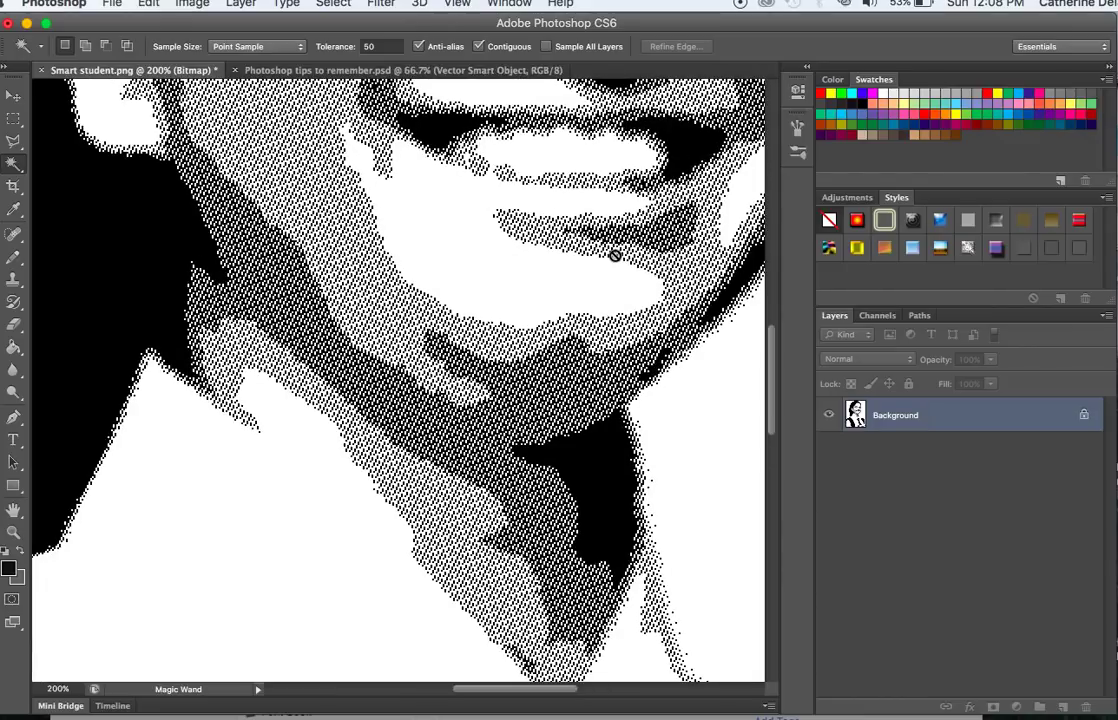
left_click(382, 389)
scroll(421, 433, "up", 10)
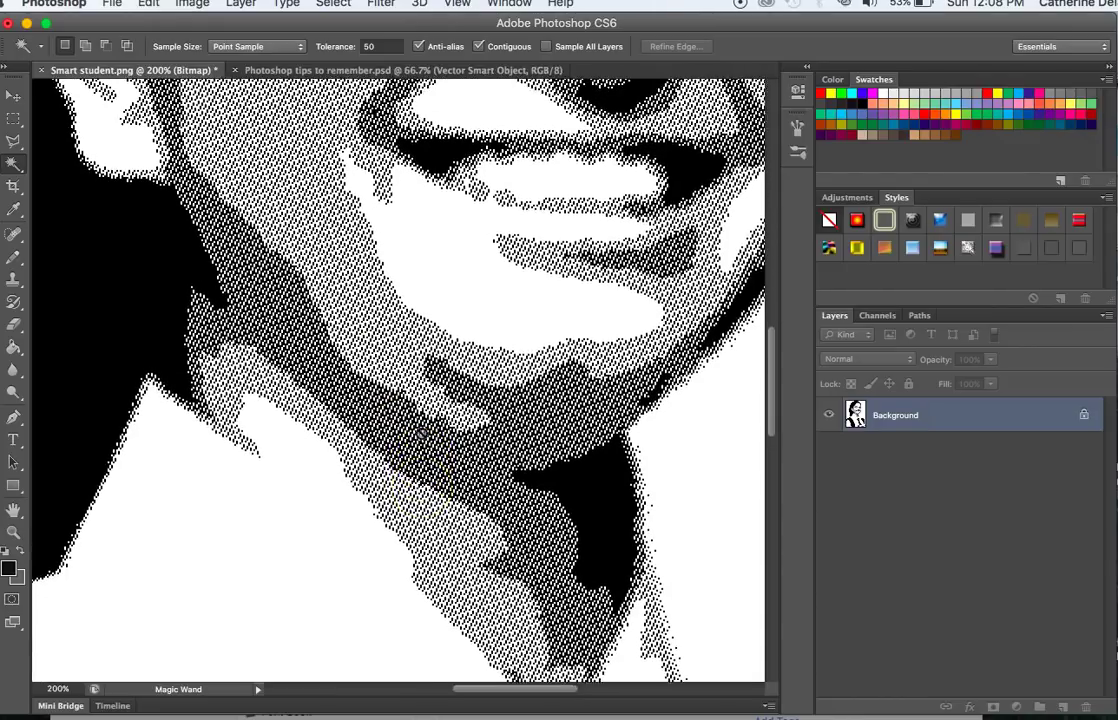
scroll(421, 433, "up", 5)
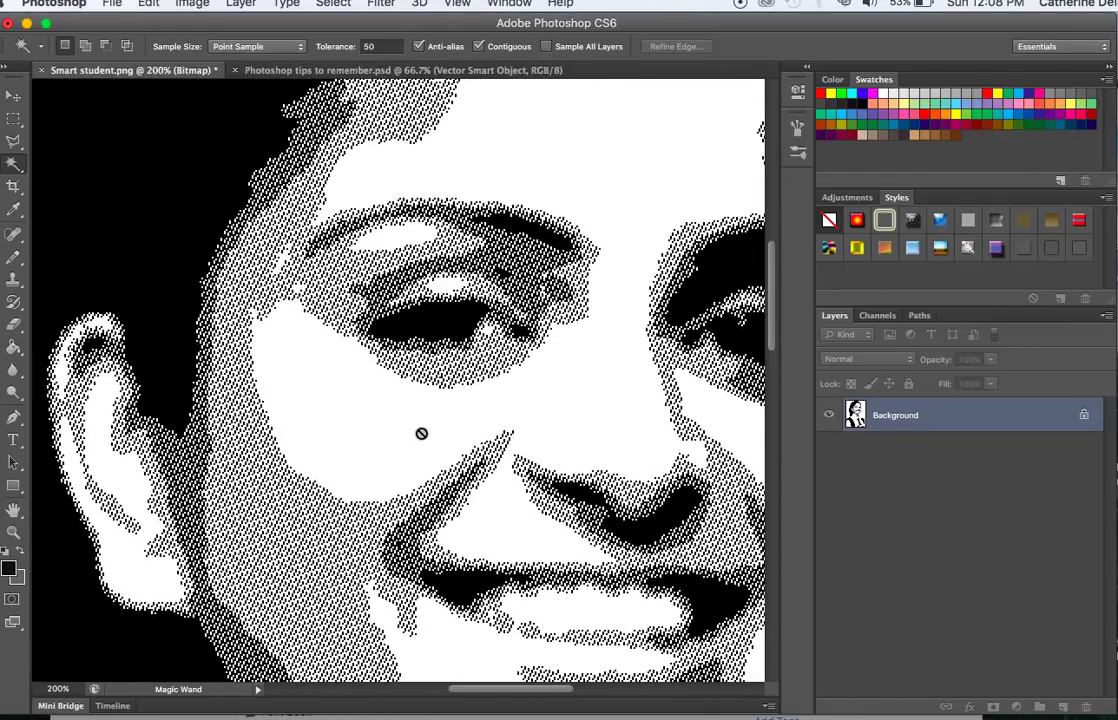
scroll(421, 433, "right", 5)
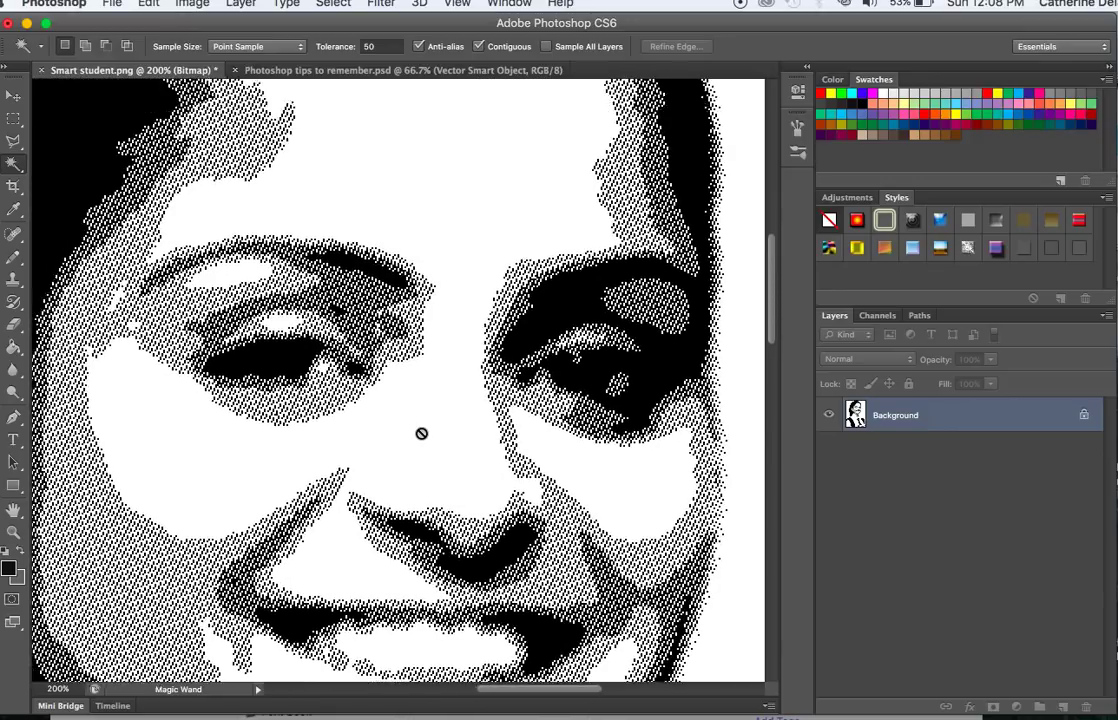
scroll(421, 433, "left", 5)
scroll(421, 433, "down", 3)
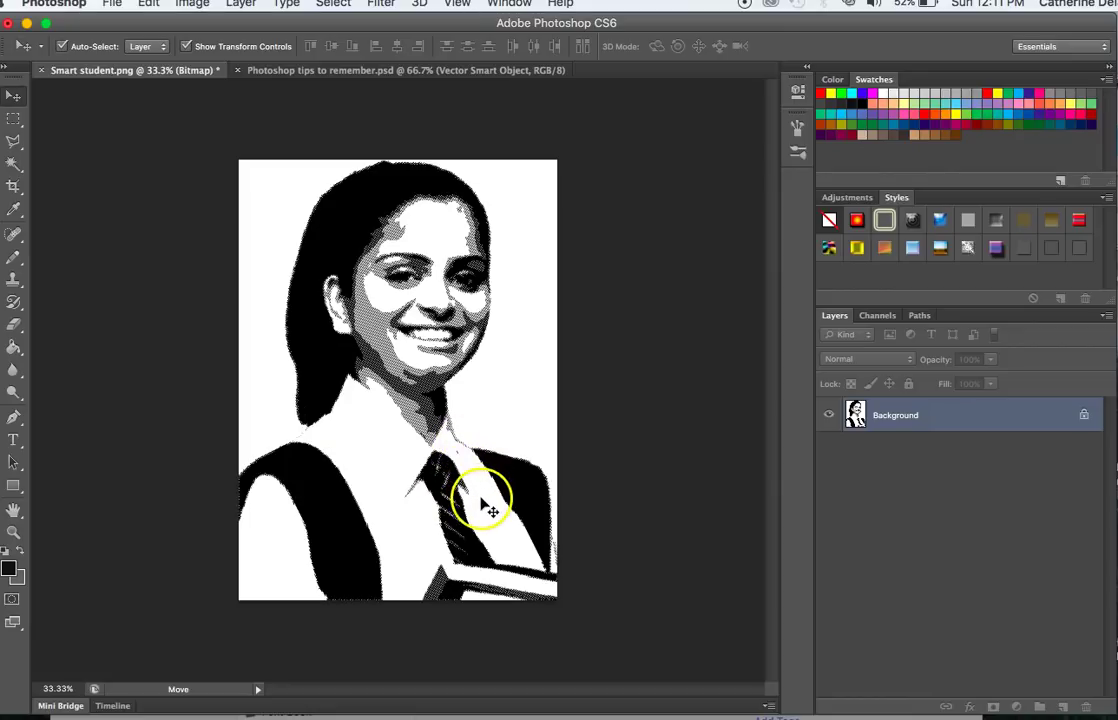
Step: Review the print preview and printer setup for the halftone portrait, and close the print settings without printing
left_click(112, 4)
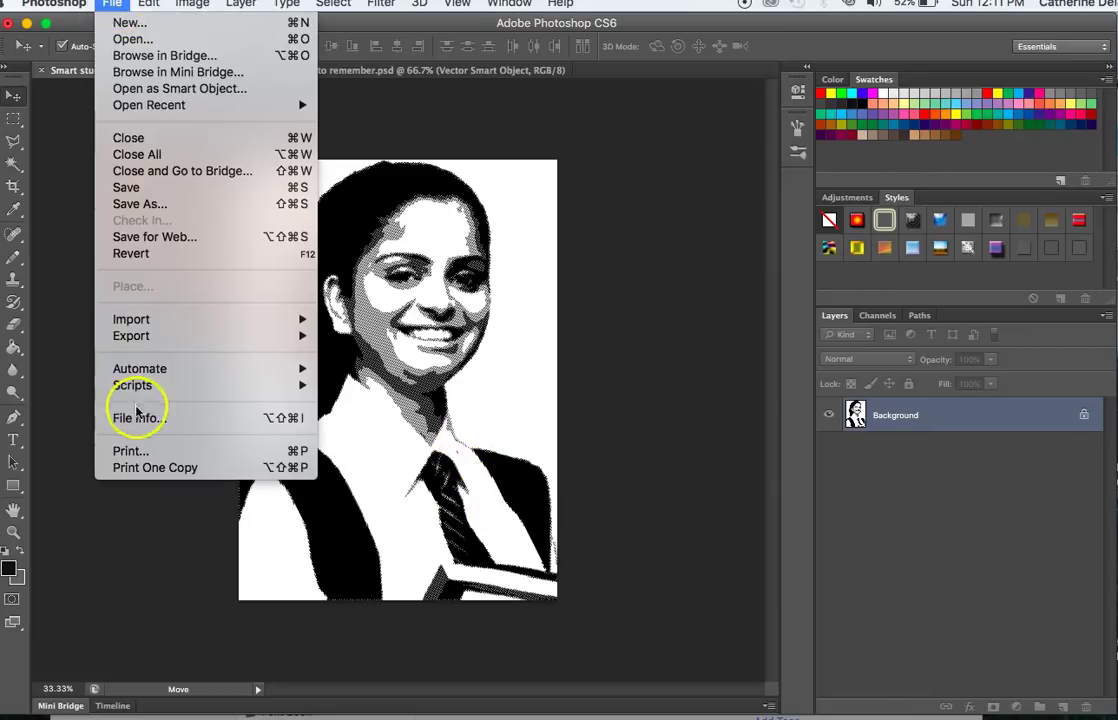
left_click(138, 455)
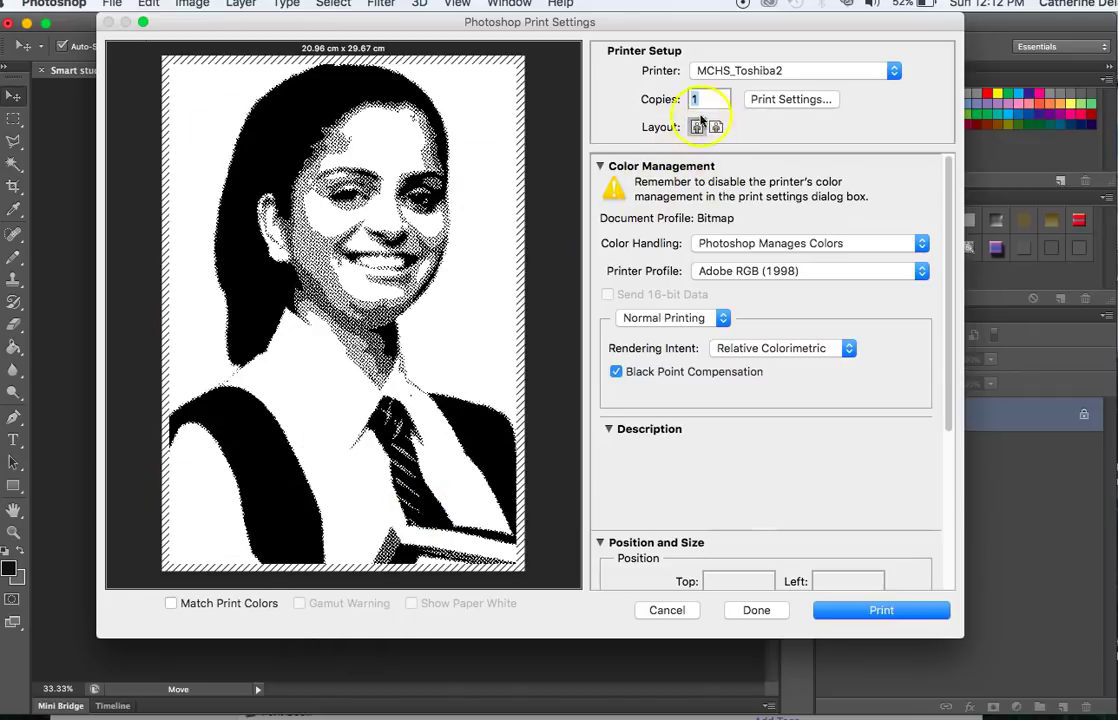
key("Escape")
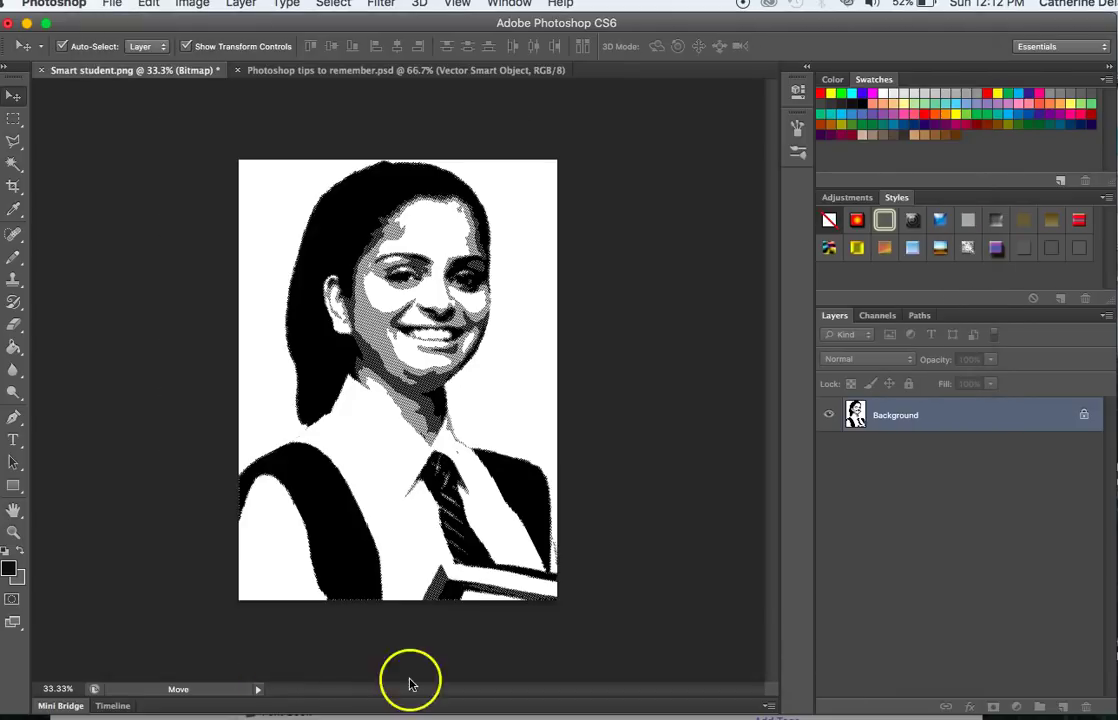